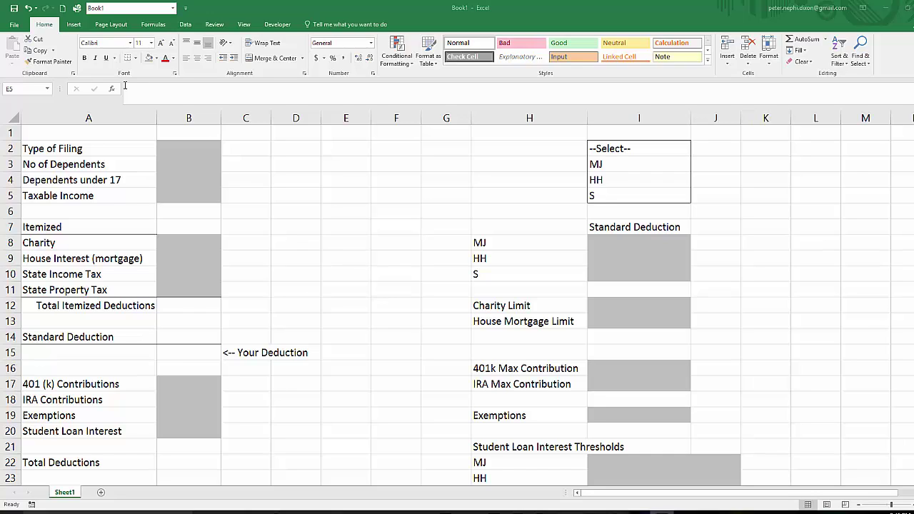
Examine the Type of Filing cell B2 and the filing status options listed in I2:I5.
click(182, 147)
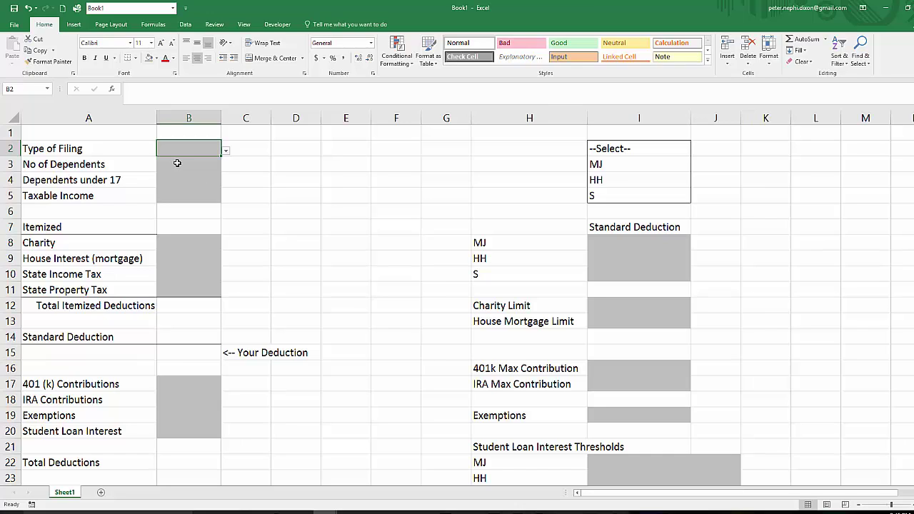
click(618, 152)
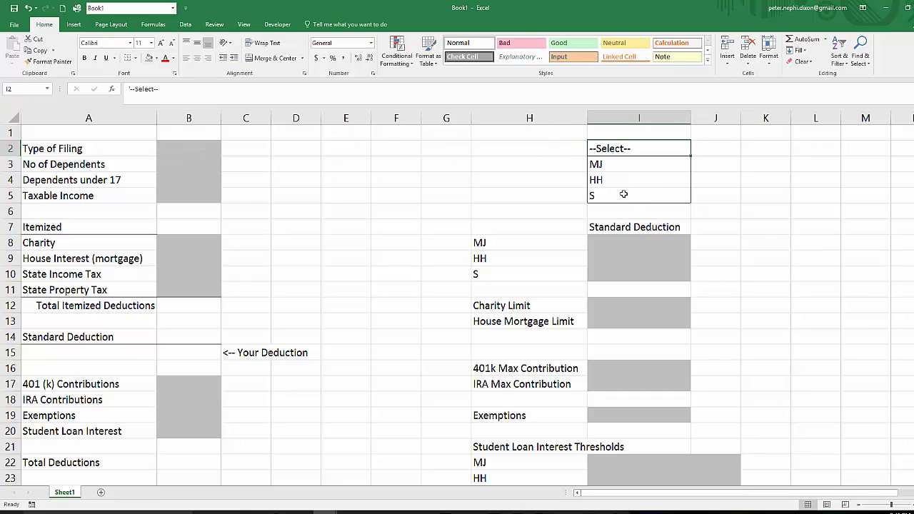
click(625, 195)
click(623, 164)
click(621, 179)
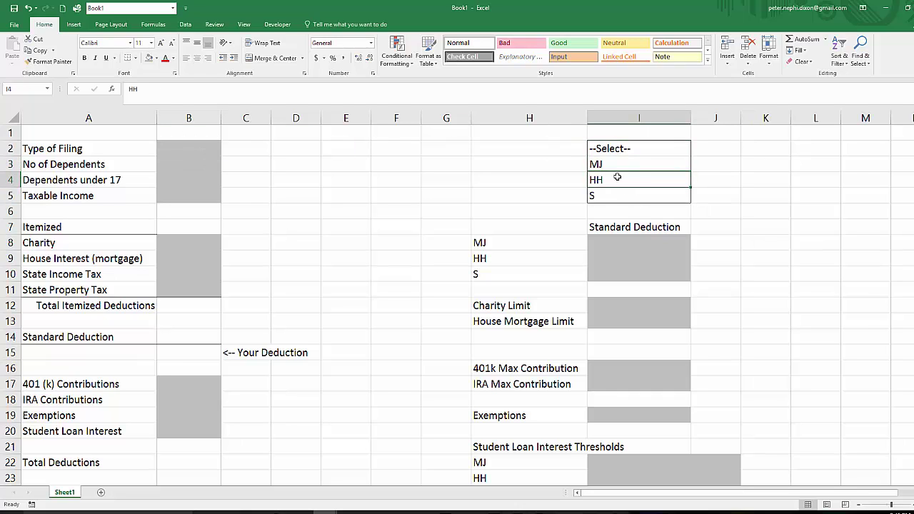
click(615, 163)
click(614, 182)
click(608, 197)
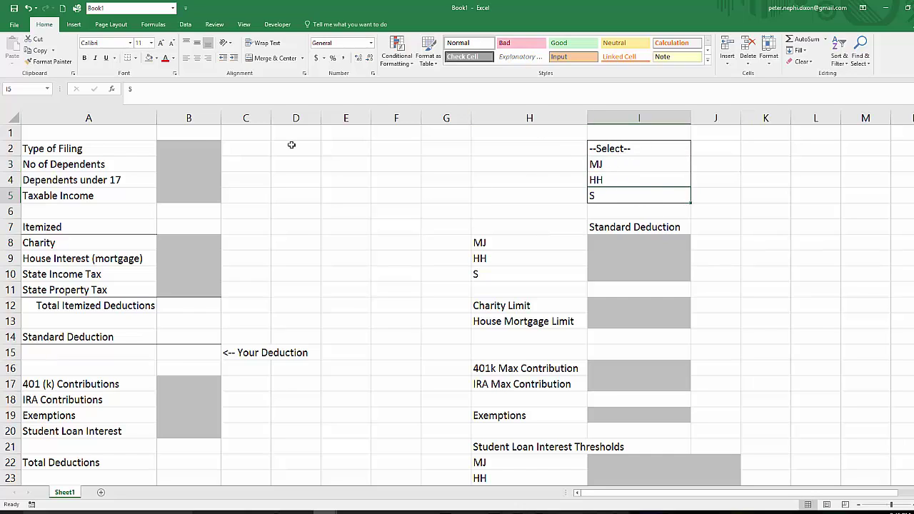
click(200, 149)
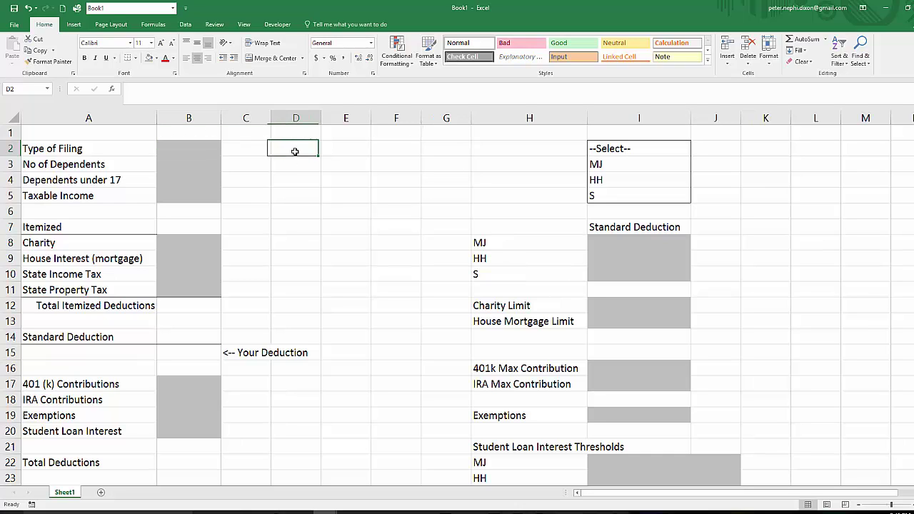
drag(628, 154, 635, 201)
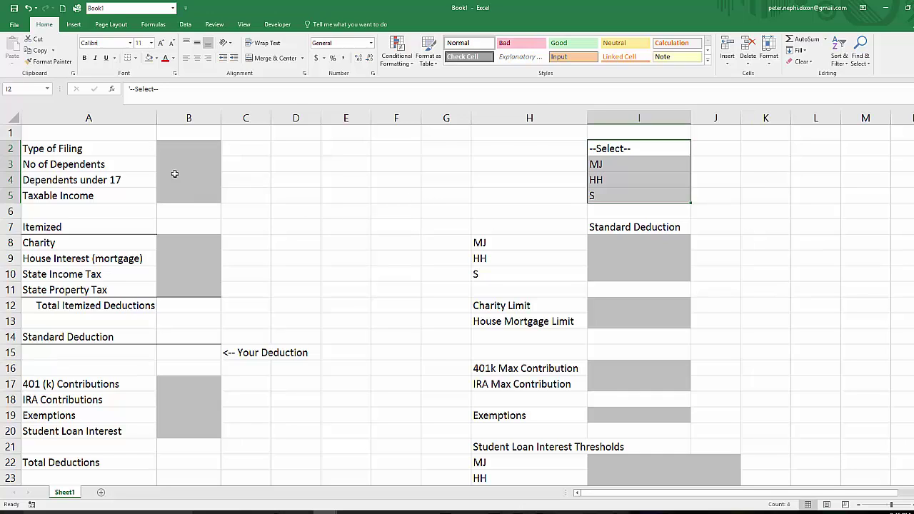
Apply List data validation to the Type of Filing cell B2, using =$I$2:$I$5 as the source.
click(193, 154)
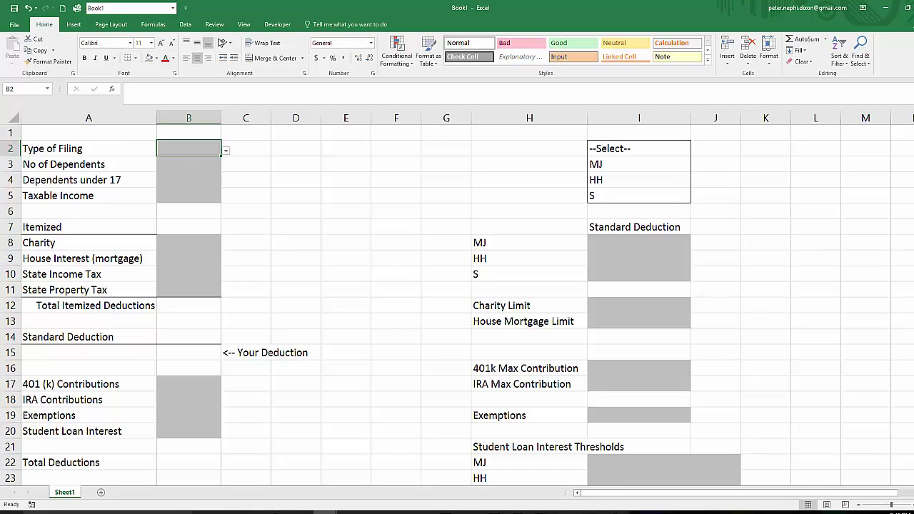
click(185, 25)
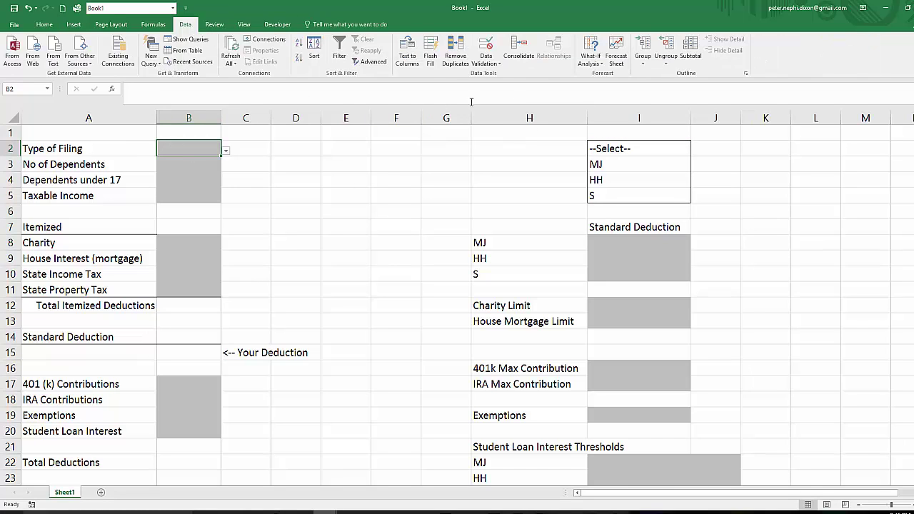
click(486, 60)
click(492, 74)
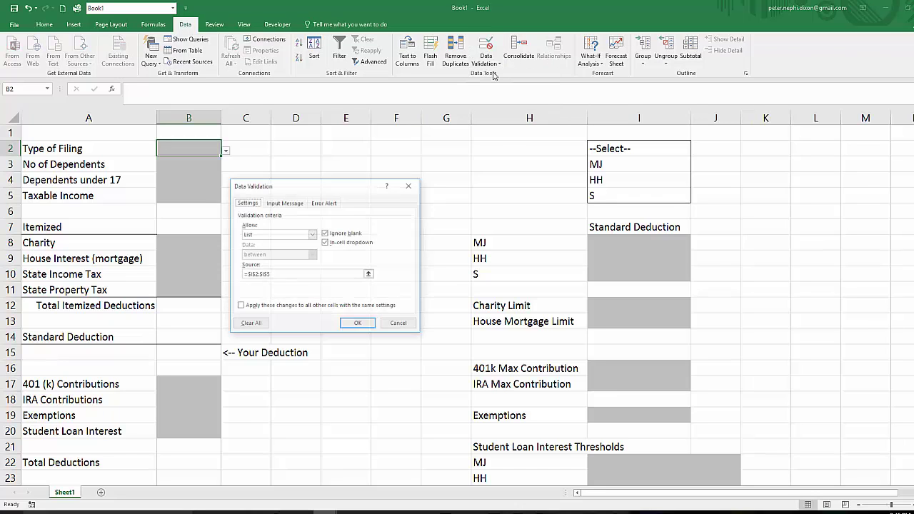
click(311, 235)
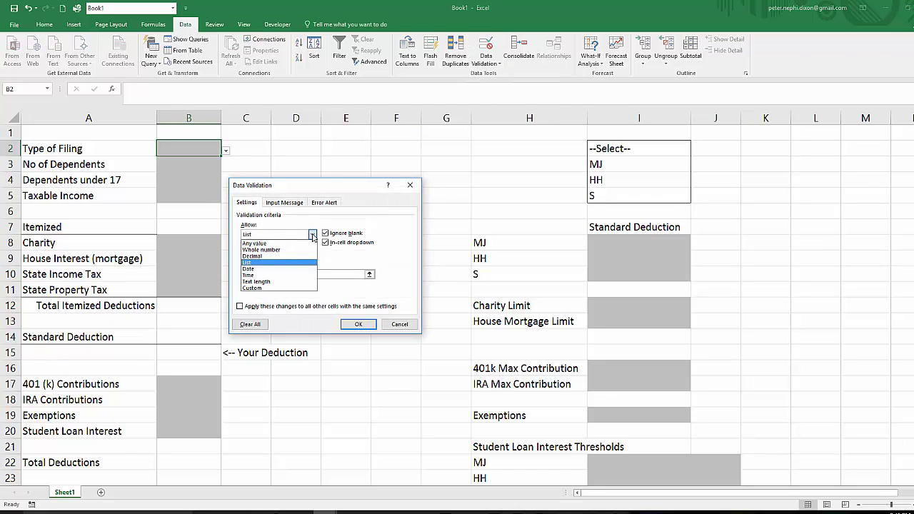
click(278, 262)
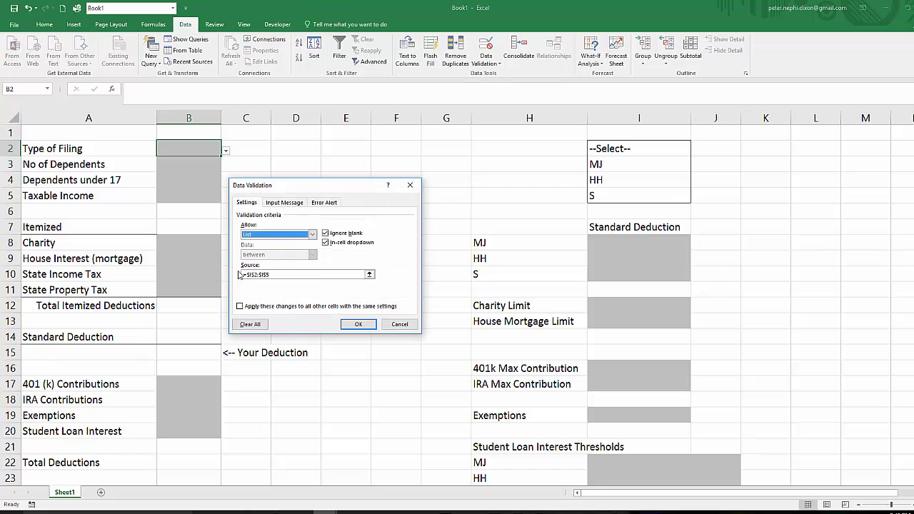
click(369, 274)
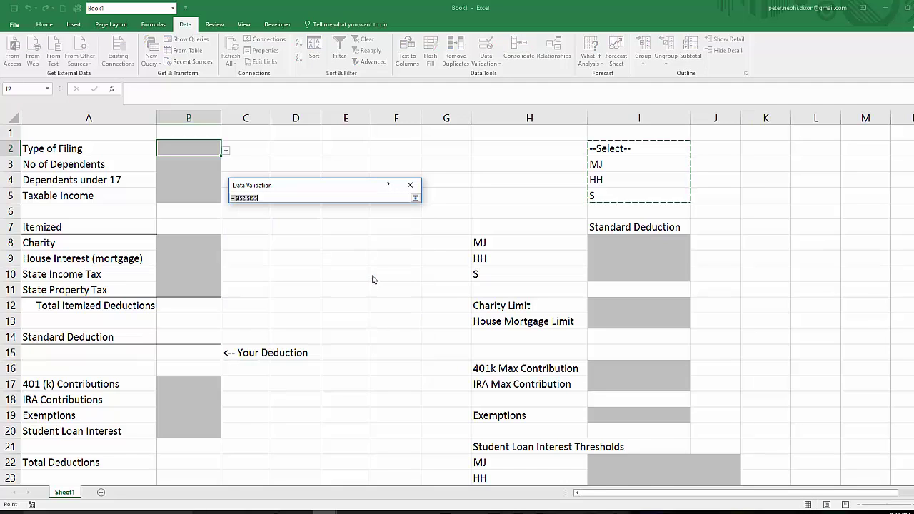
drag(621, 148, 622, 194)
click(415, 198)
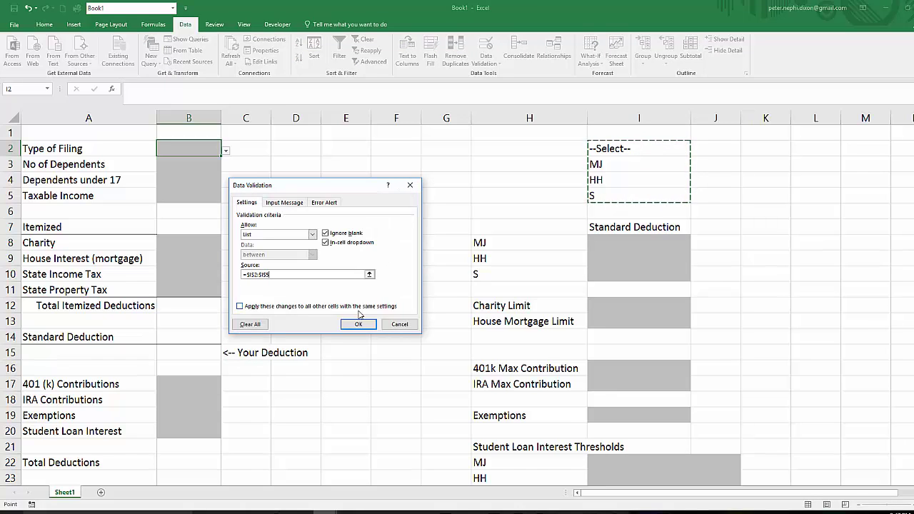
click(357, 323)
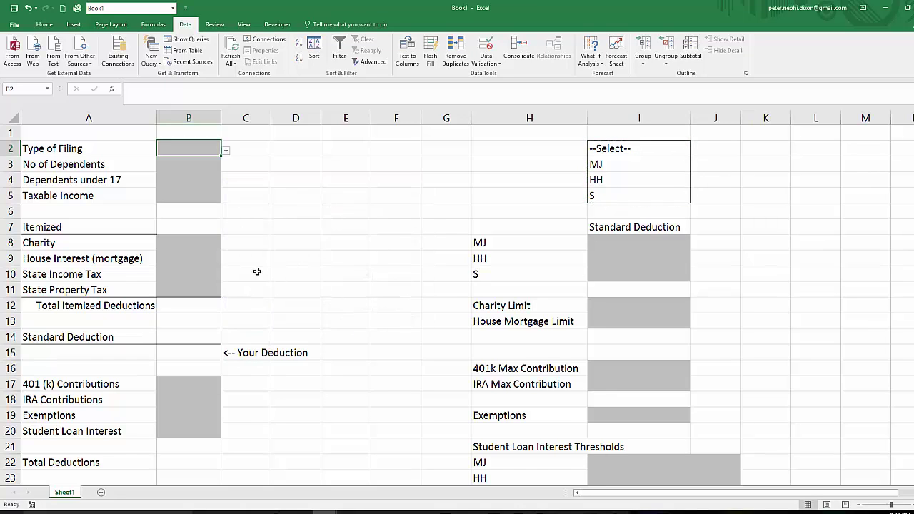
Choose --Select-- from the Type of Filing dropdown list in B2.
click(225, 151)
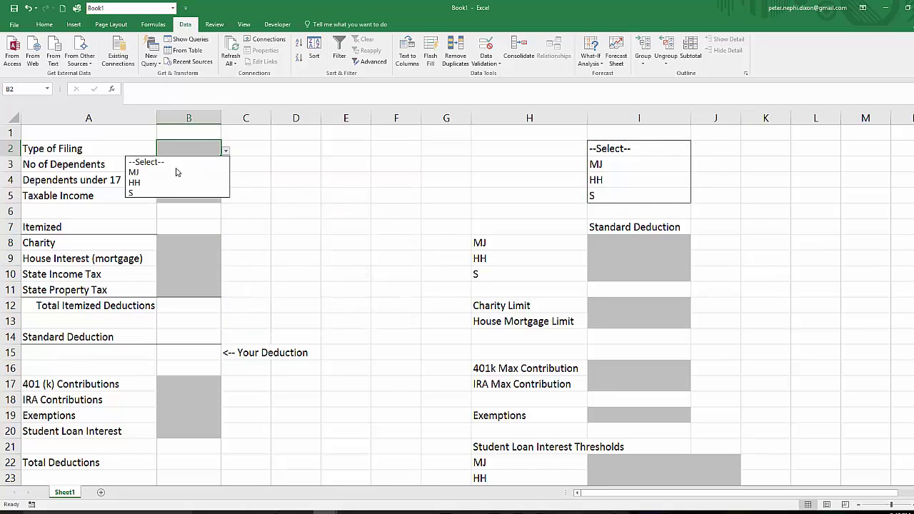
click(146, 162)
click(332, 178)
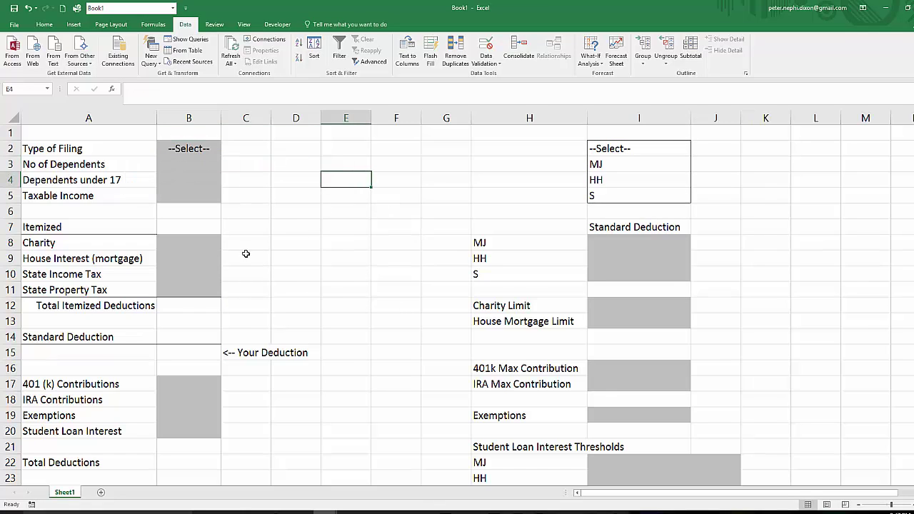
click(212, 155)
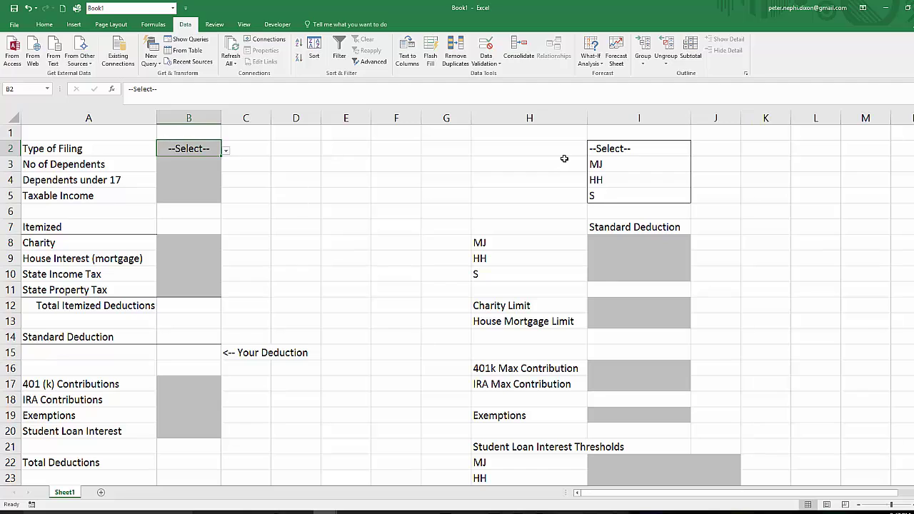
Try to remove the leading apostrophe from the --Select-- entry in I2, and put the apostrophe back.
click(604, 145)
double_click(593, 150)
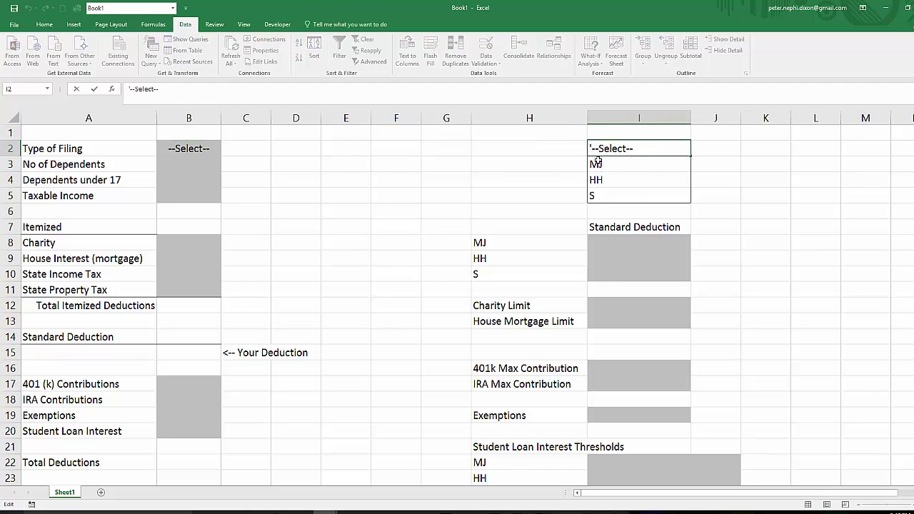
key(BackSpace)
key(Return)
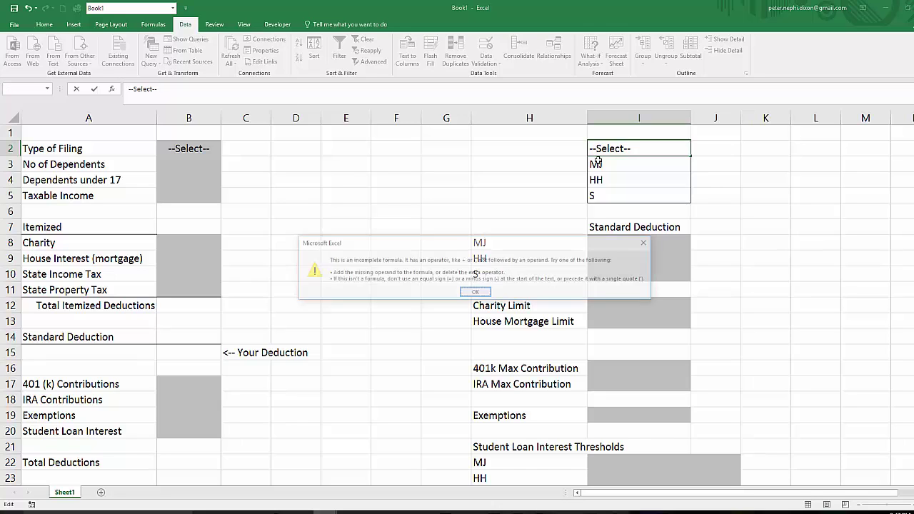
click(475, 293)
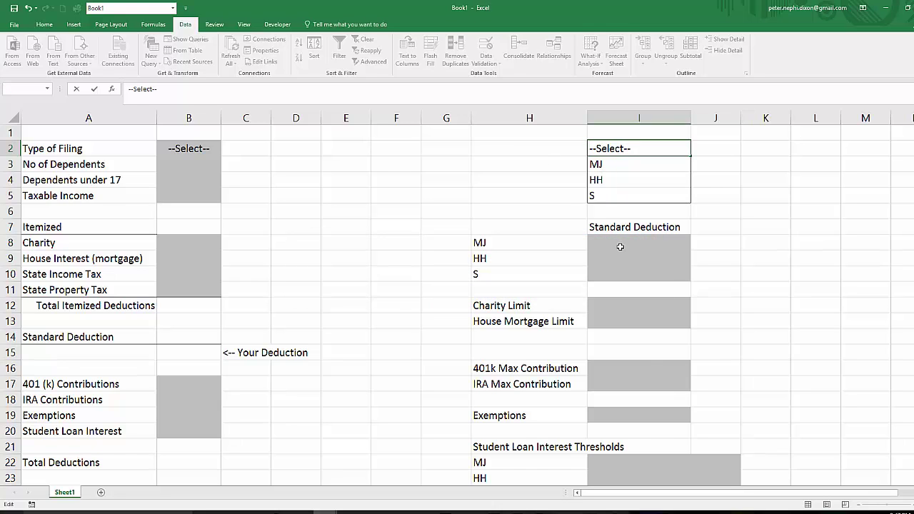
text(')
key(Return)
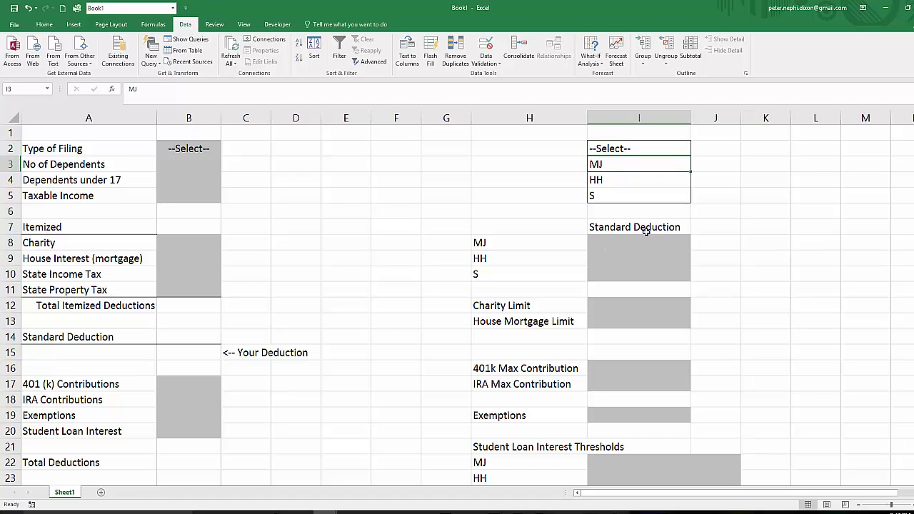
Inspect how the --Select-- entry in I2 is written, leaving its content as is.
click(622, 222)
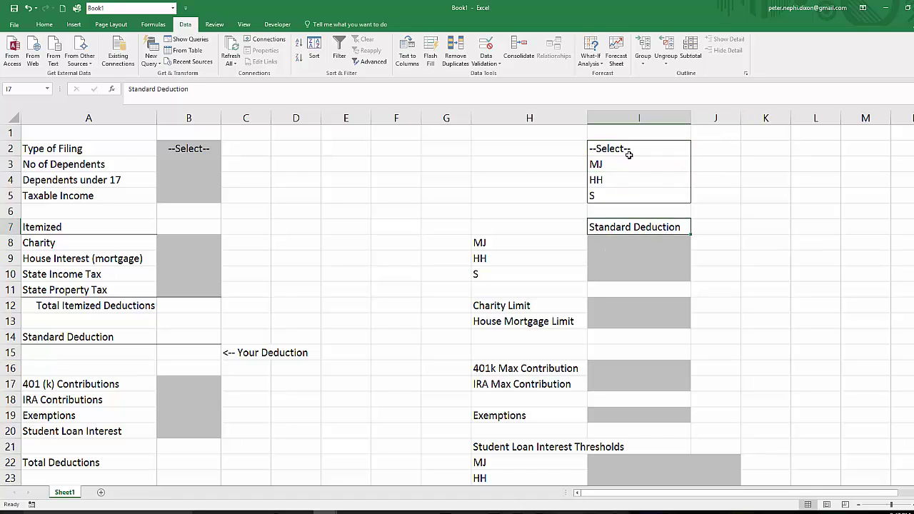
click(591, 146)
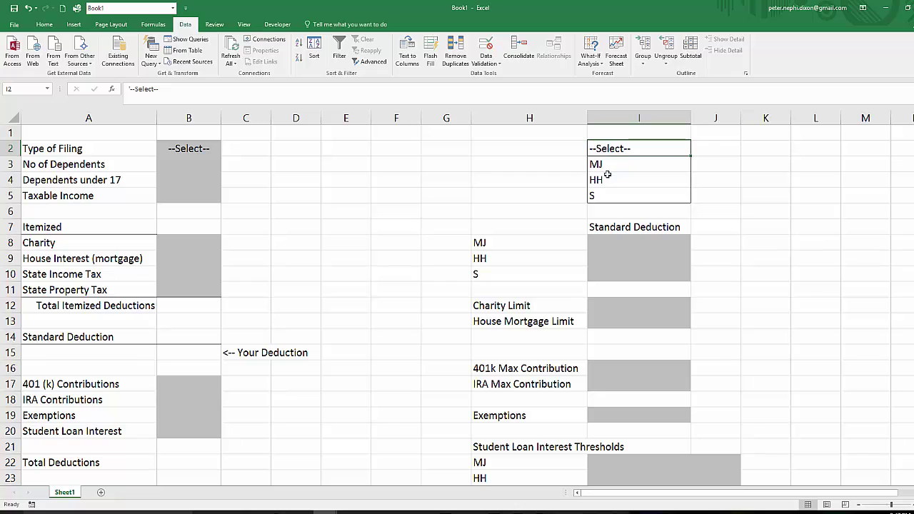
double_click(592, 147)
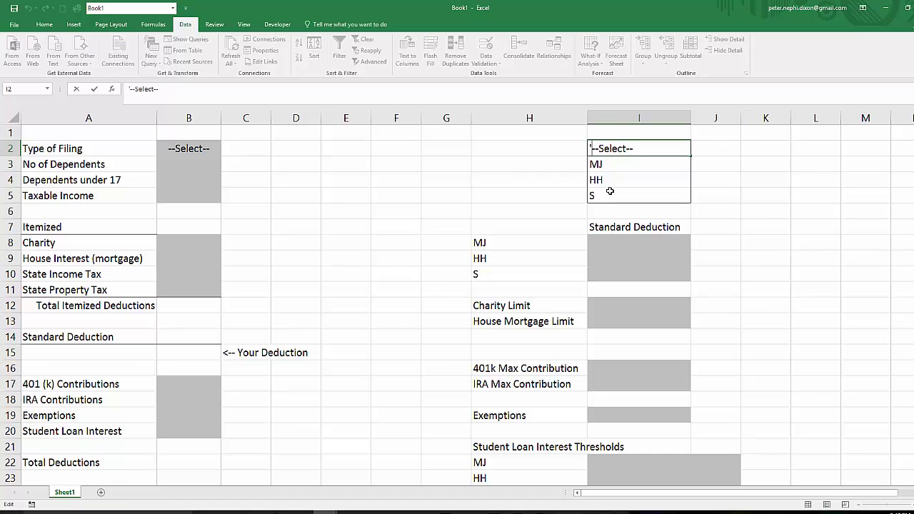
key(Return)
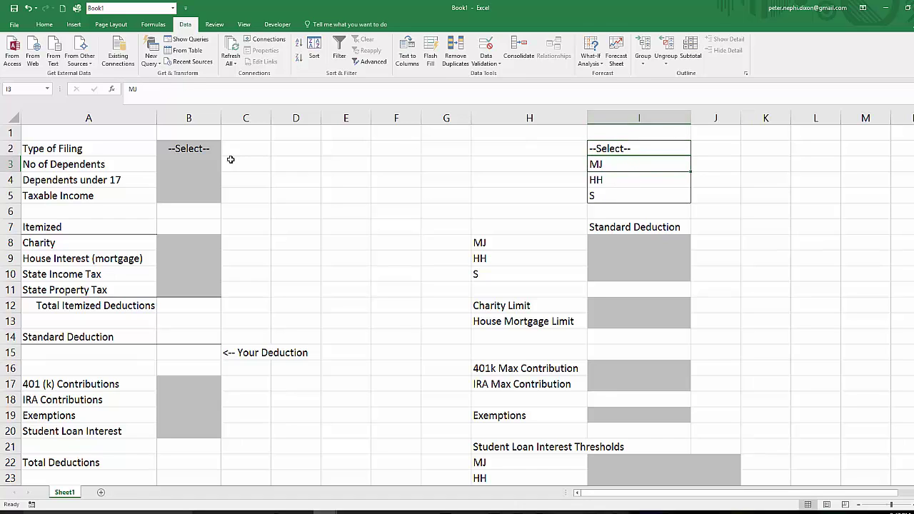
Review the Type of Filing choices in B2 and the dependents and income input cells B3:B5.
click(187, 149)
click(226, 152)
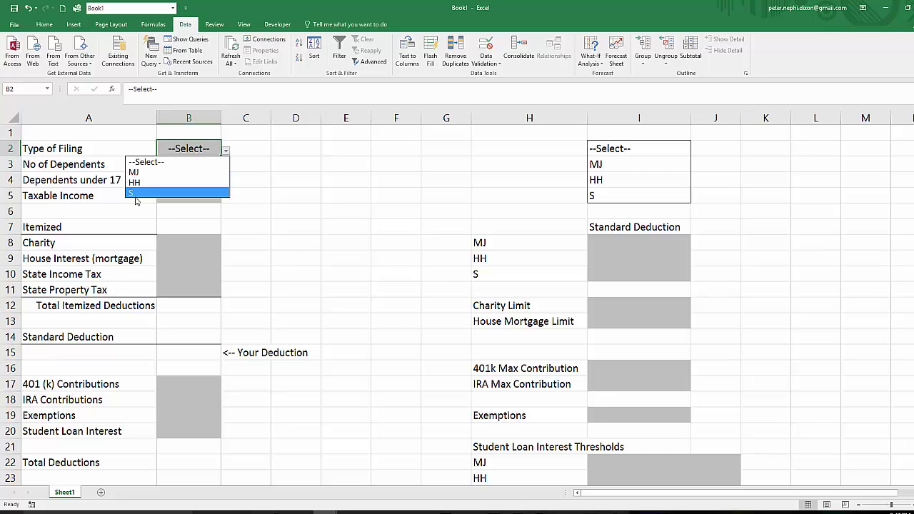
key(Escape)
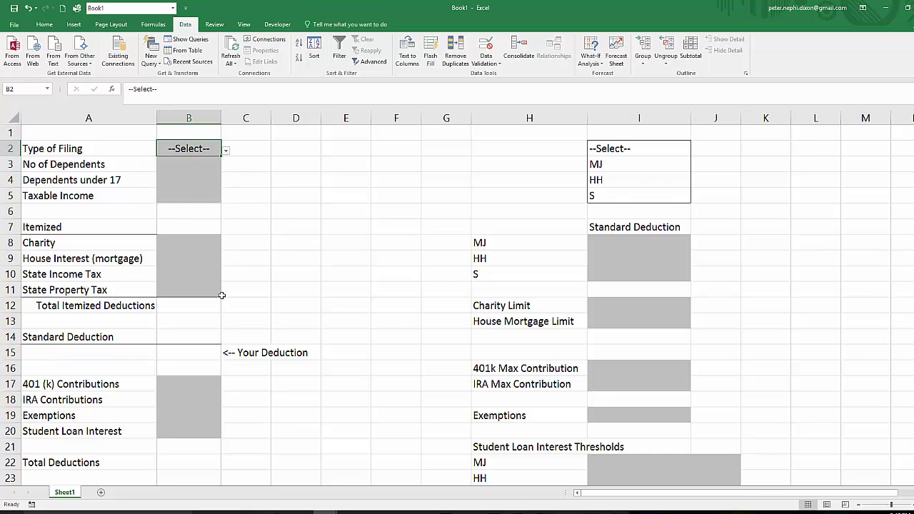
click(324, 160)
click(185, 166)
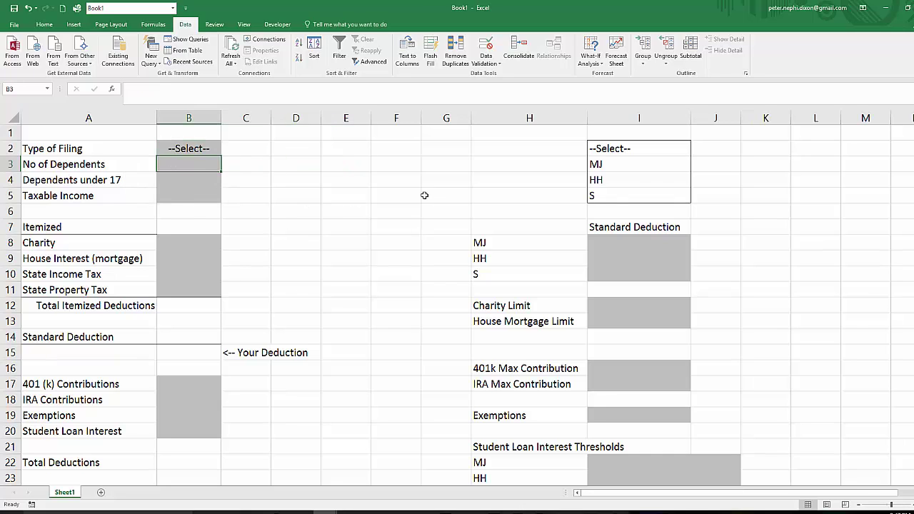
click(223, 190)
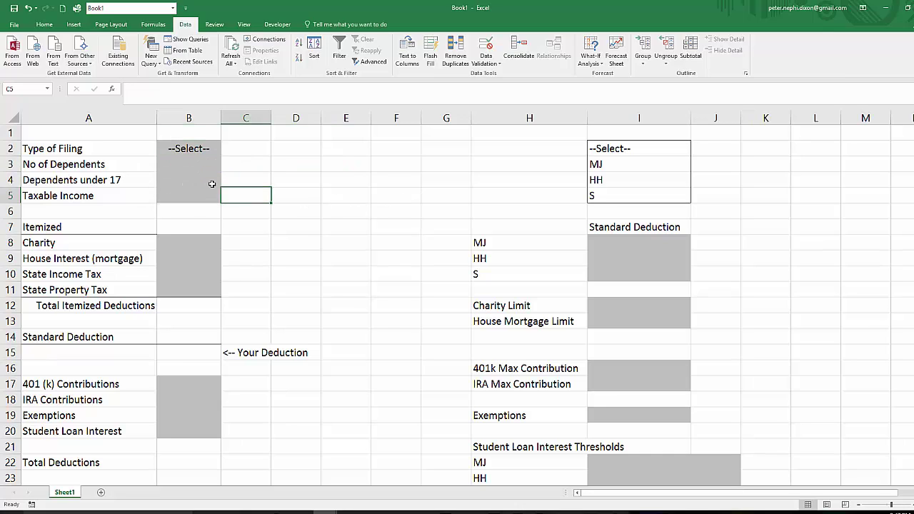
click(190, 179)
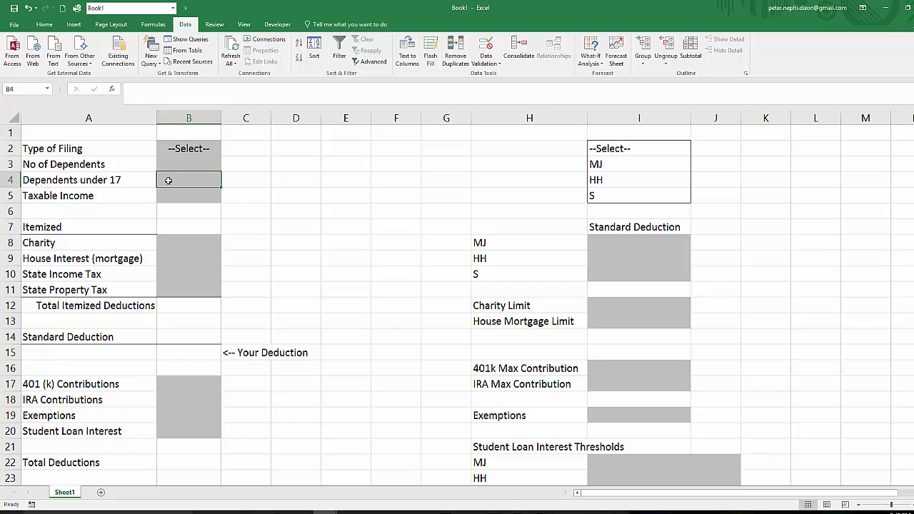
click(176, 196)
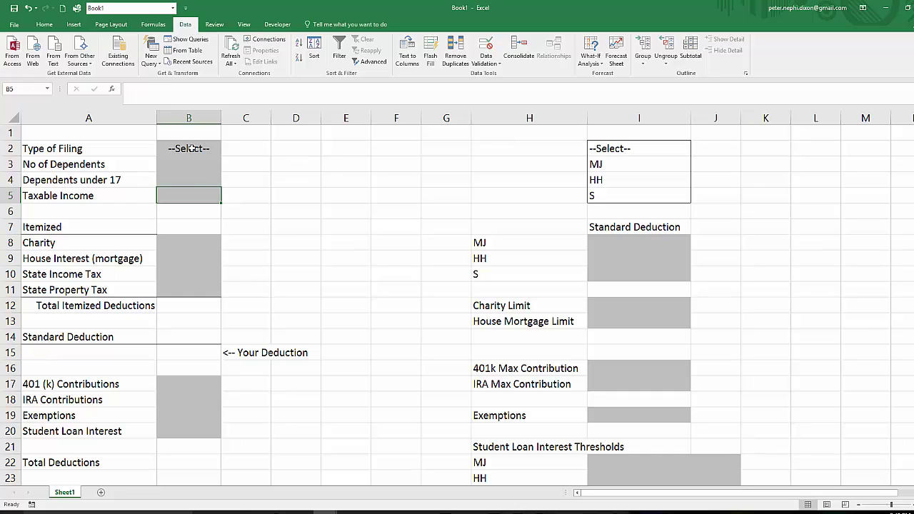
Set the Type of Filing in B2 to S.
click(207, 149)
click(228, 148)
click(205, 145)
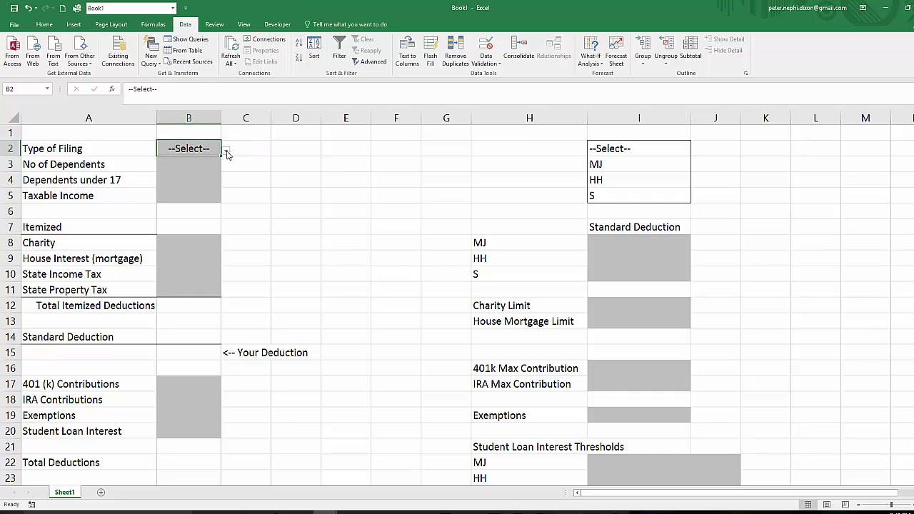
click(226, 150)
key(Escape)
text(S)
key(Return)
Enter 0 for both No of Dependents in B3 and Dependents under 17 in B4.
text(0)
key(Return)
text(0)
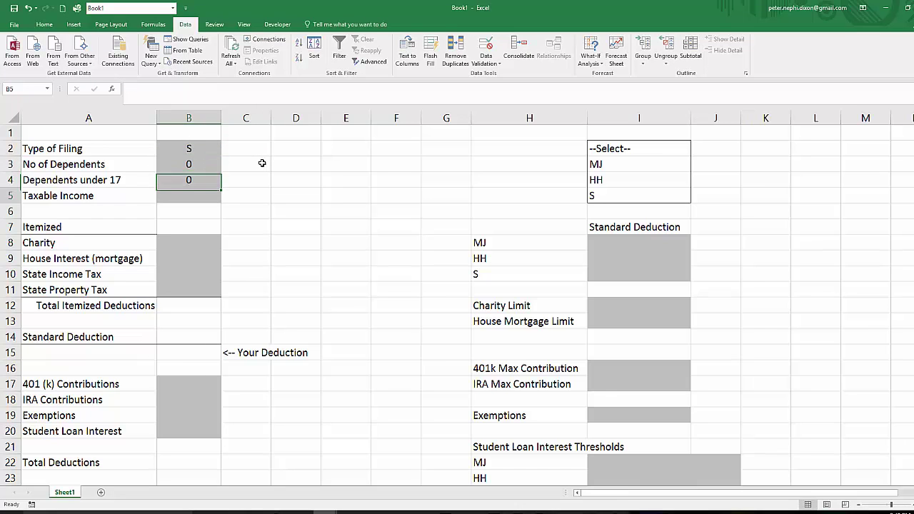
key(Return)
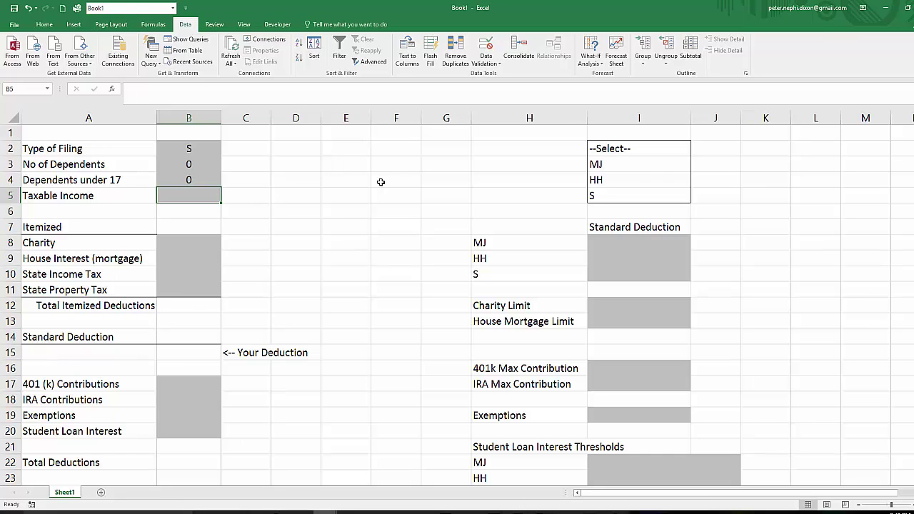
Set the Taxable Income in B5 to 60000.
text(60000)
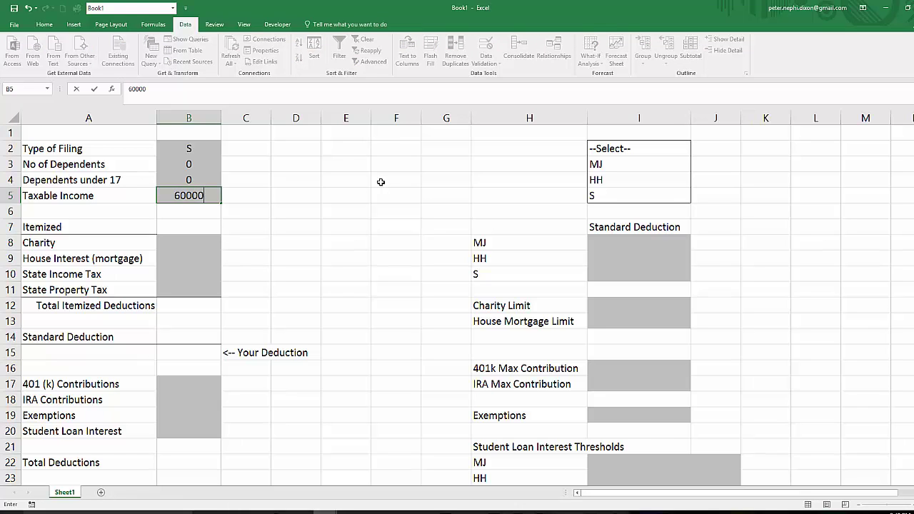
key(Return)
key(Up)
scroll(292, 196, down, 1)
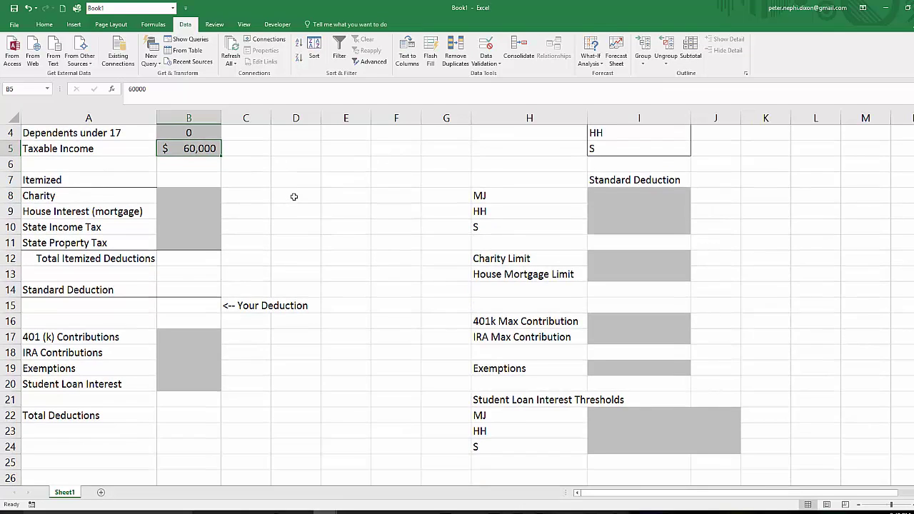
scroll(294, 196, up, 1)
click(196, 148)
click(207, 194)
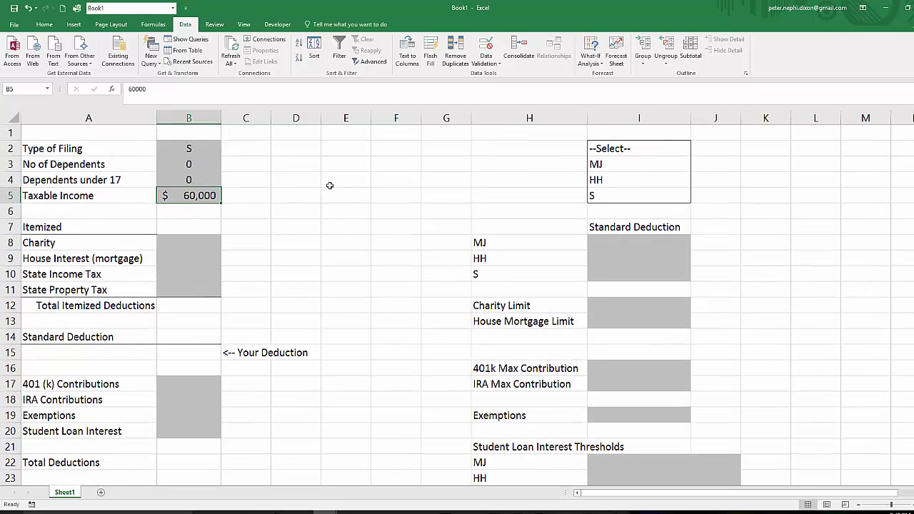
Enter 1000 as the Charity amount in B8 of the Itemized section.
click(290, 259)
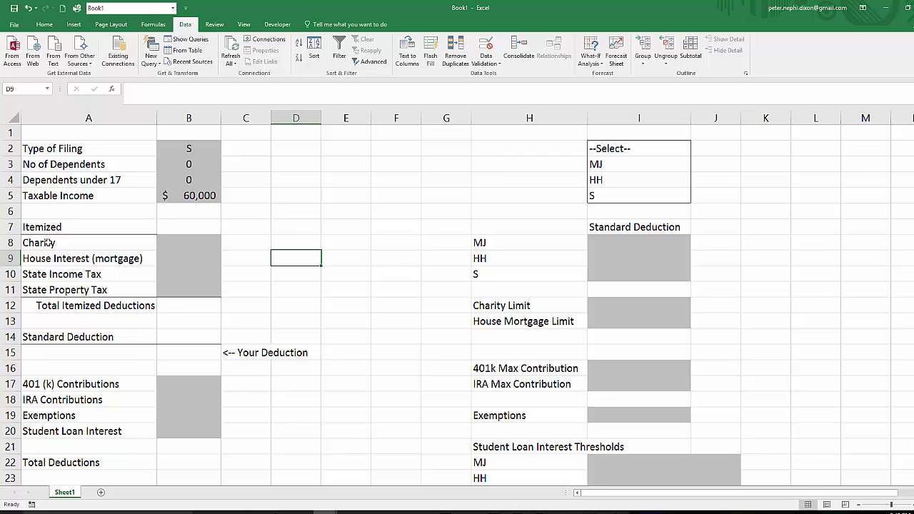
click(57, 264)
click(106, 278)
click(115, 285)
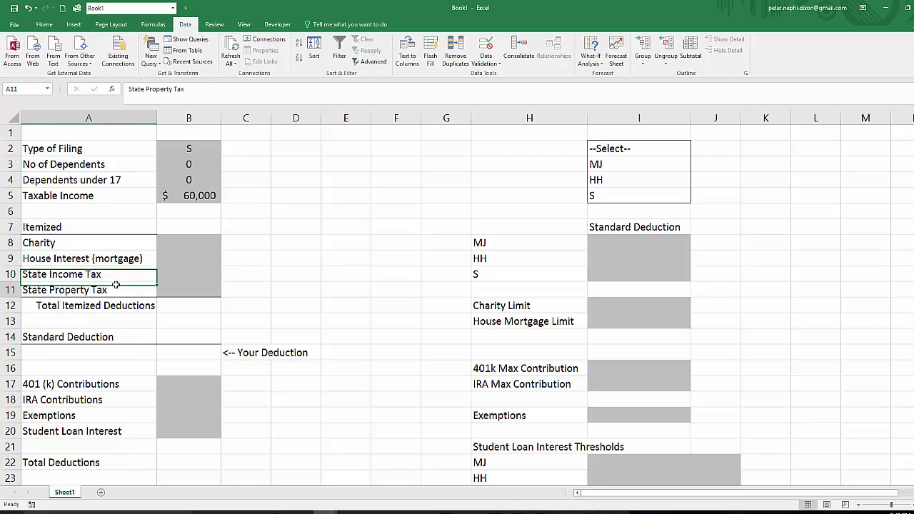
click(180, 245)
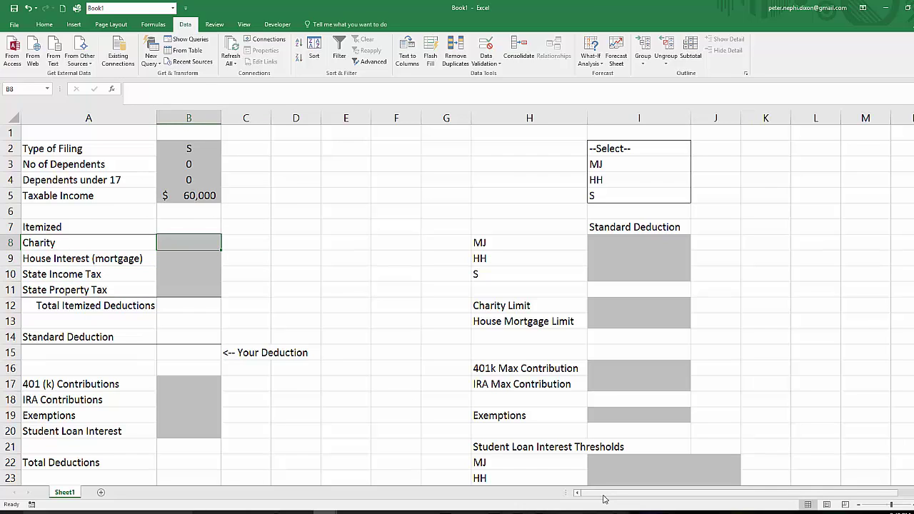
text(1000)
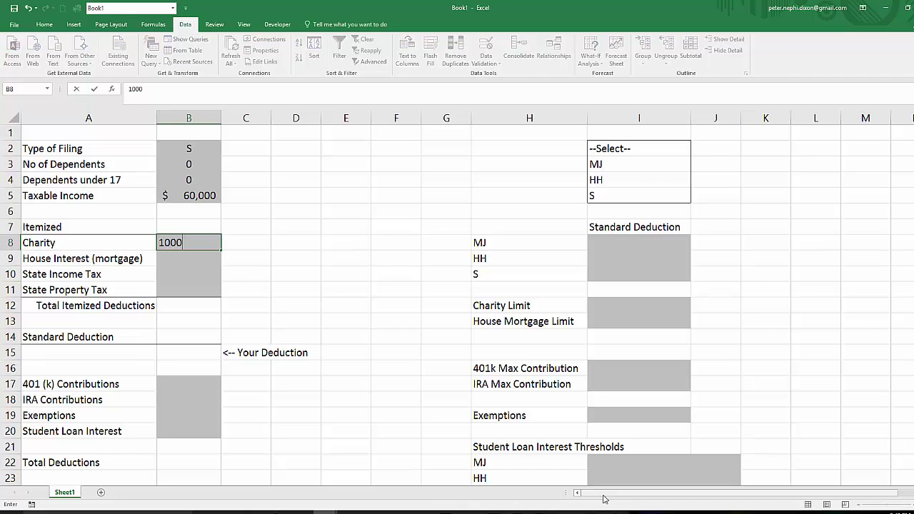
key(Return)
key(Up)
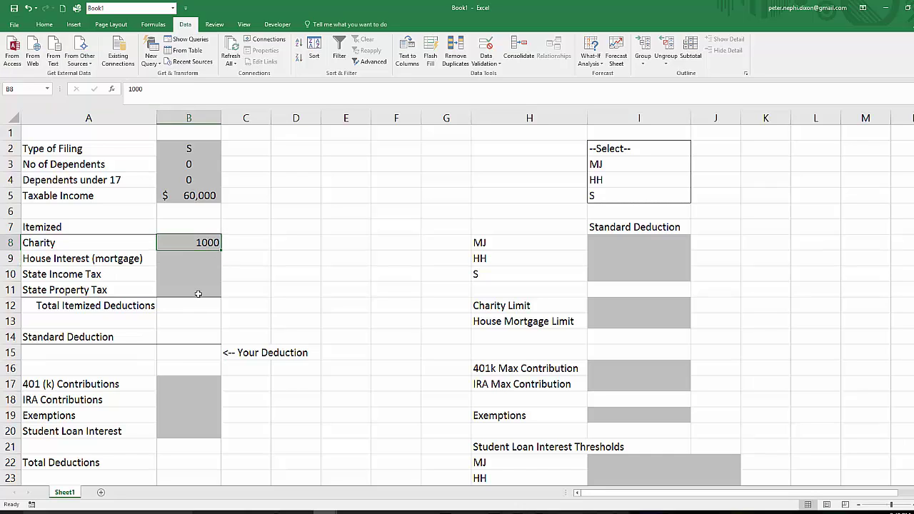
Format the Charity amount in B8 as Accounting with no decimal places.
click(208, 258)
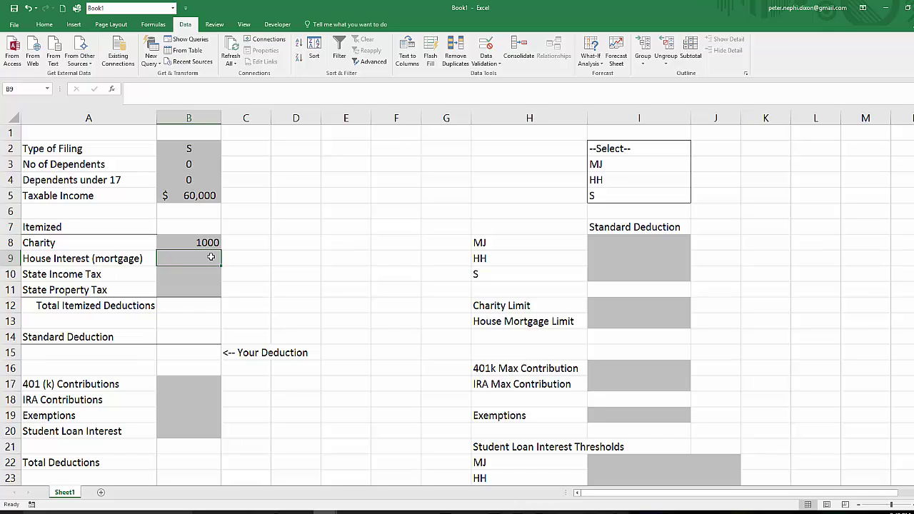
click(211, 243)
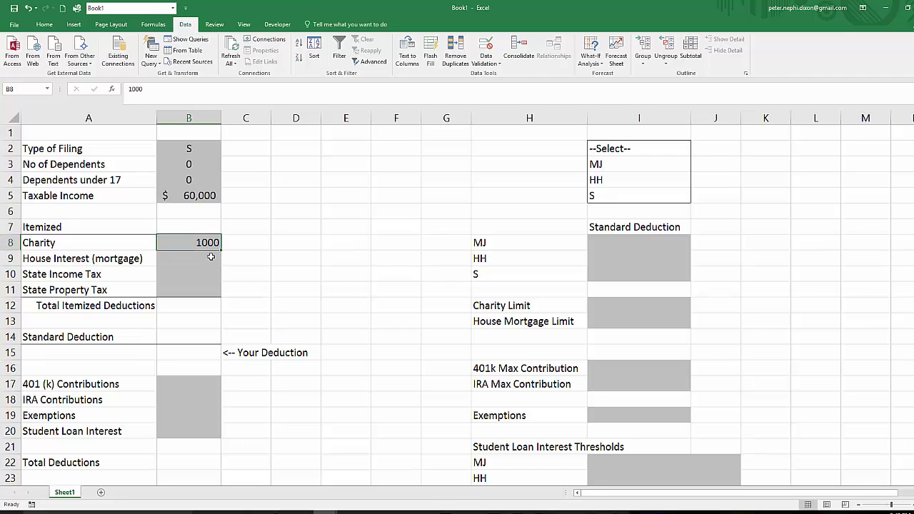
click(45, 26)
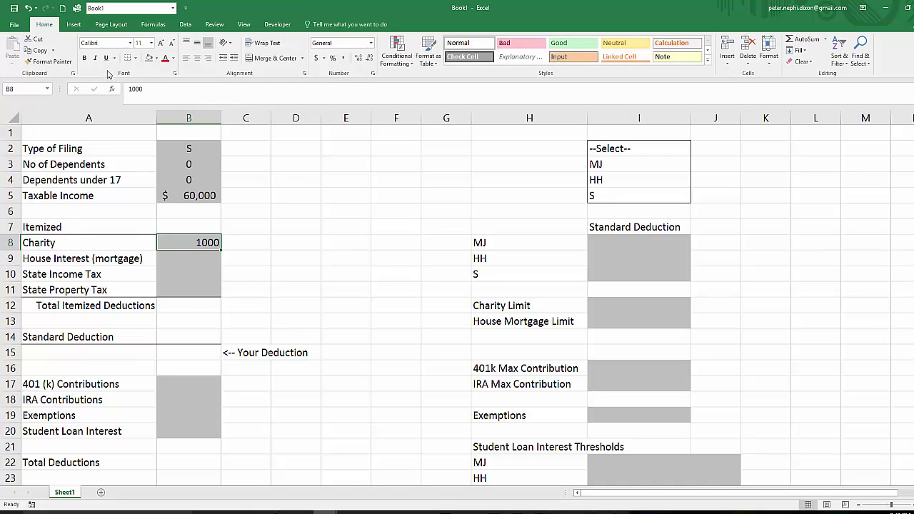
click(316, 58)
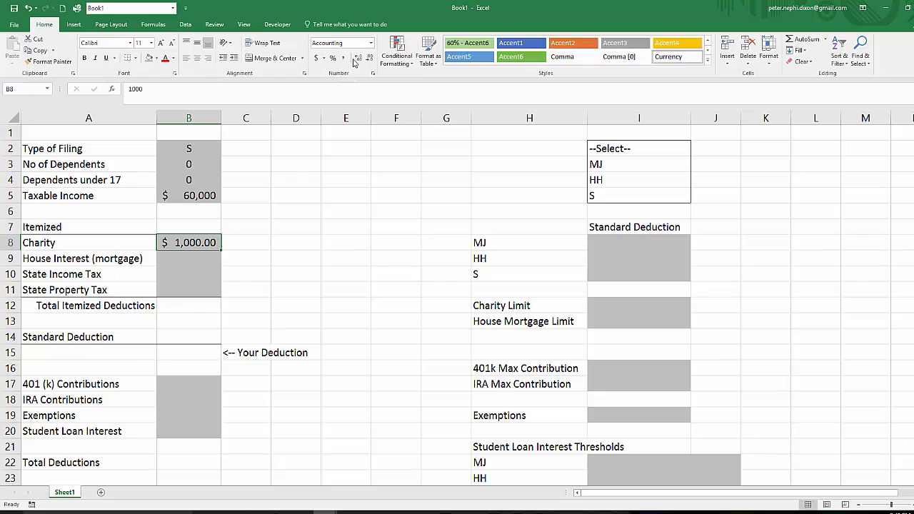
click(369, 58)
click(369, 58)
Enter 0 for House Interest (mortgage), State Income Tax and State Property Tax in B9:B11.
click(212, 265)
text(0)
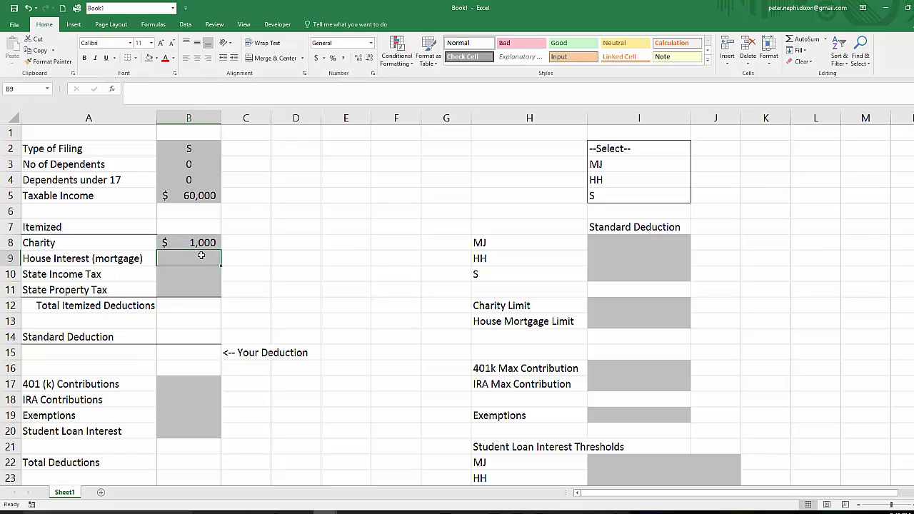
key(Return)
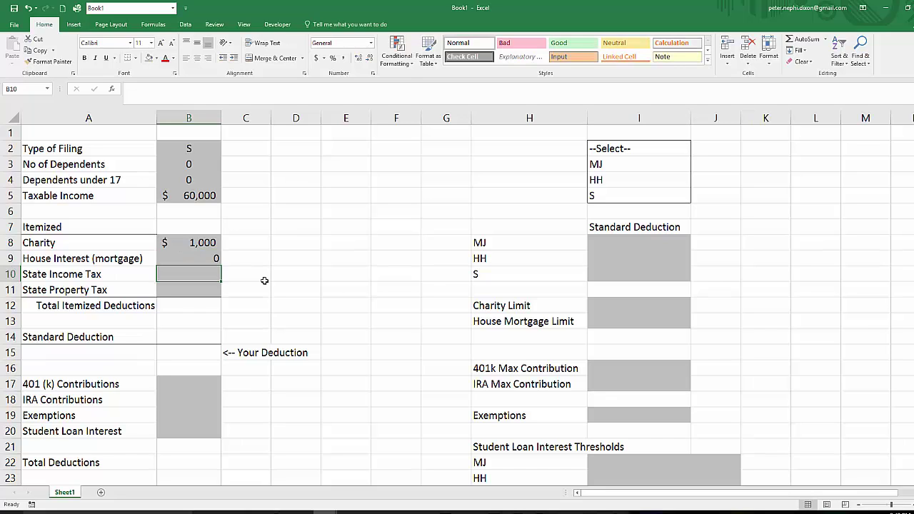
key(Return)
text(0)
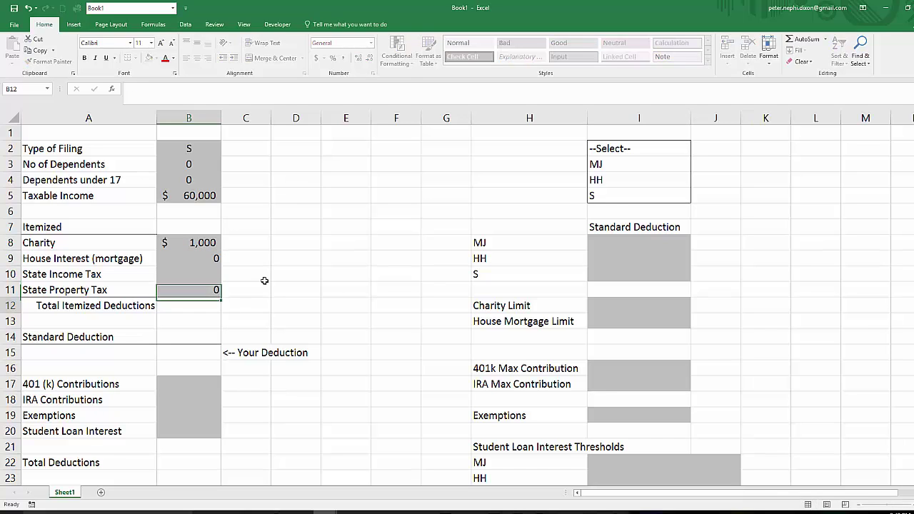
key(Return)
key(Up)
key(Up)
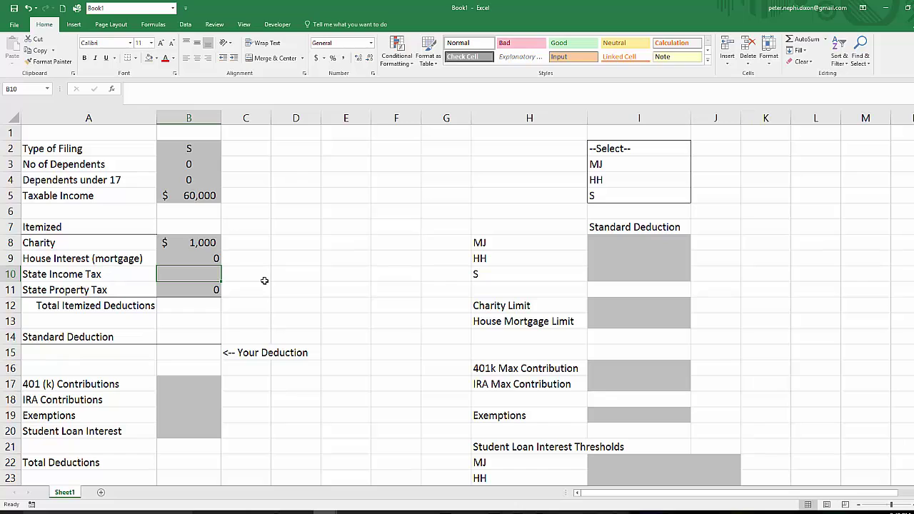
text(0)
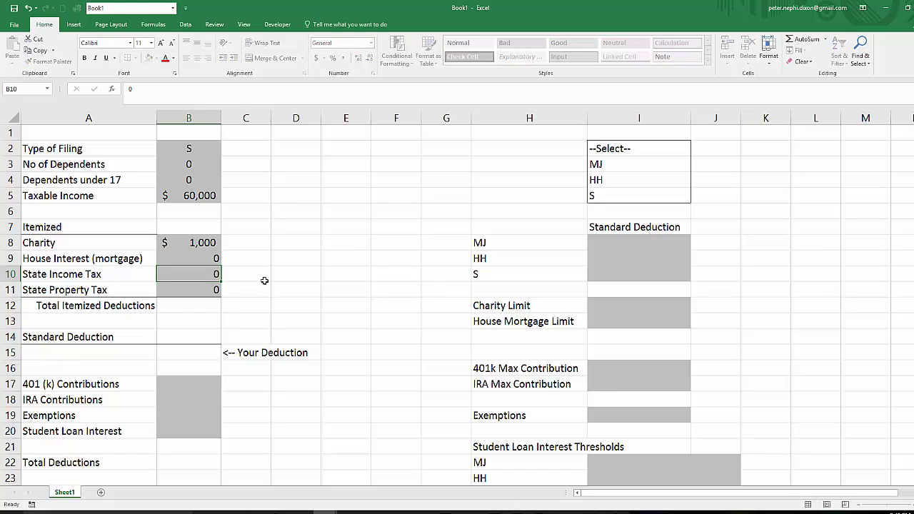
key(Return)
key(Up)
Format all itemized amounts in B8:B11 as Accounting with no decimal places.
drag(209, 289, 200, 243)
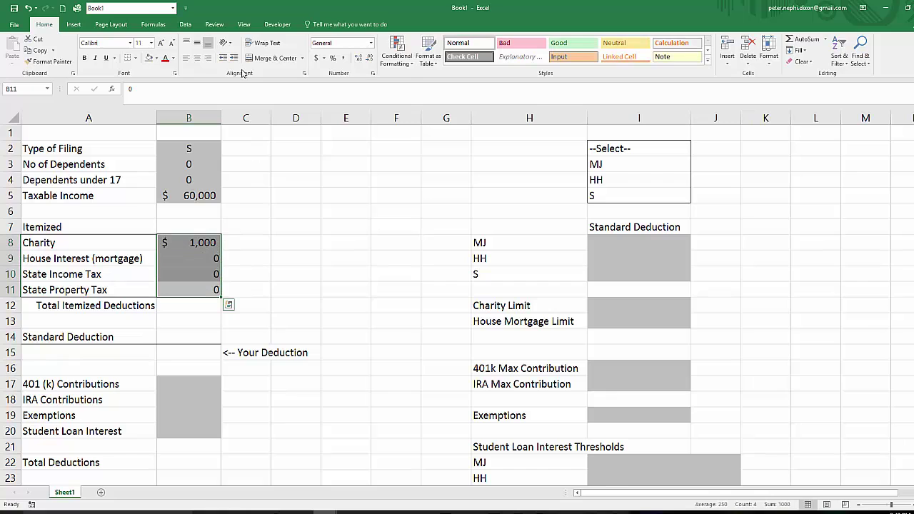
click(316, 57)
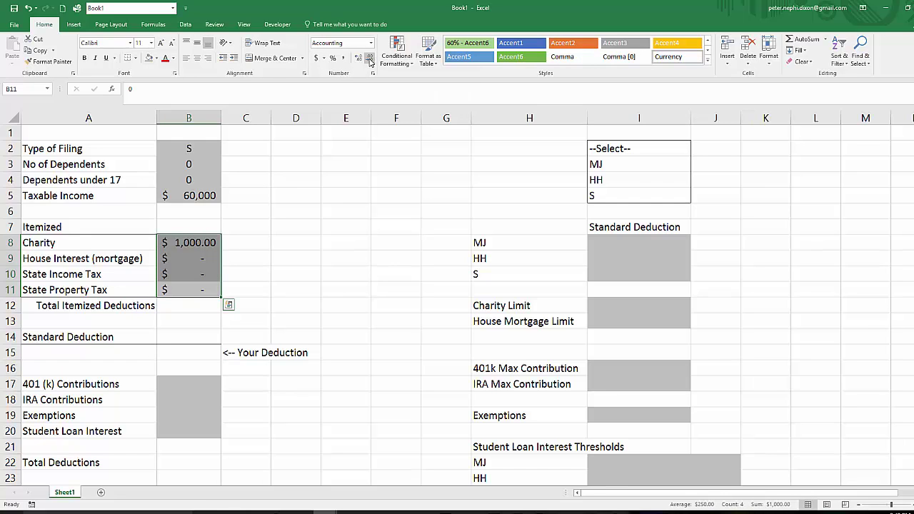
click(369, 58)
click(369, 58)
click(296, 260)
Review the itemized entries from Charity through State Property Tax and the Total Itemized Deductions cell B12.
click(208, 305)
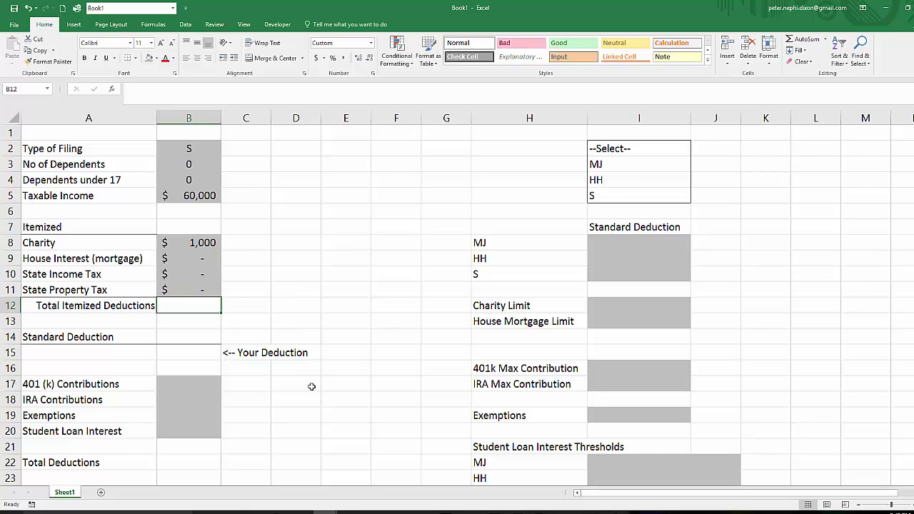
click(225, 241)
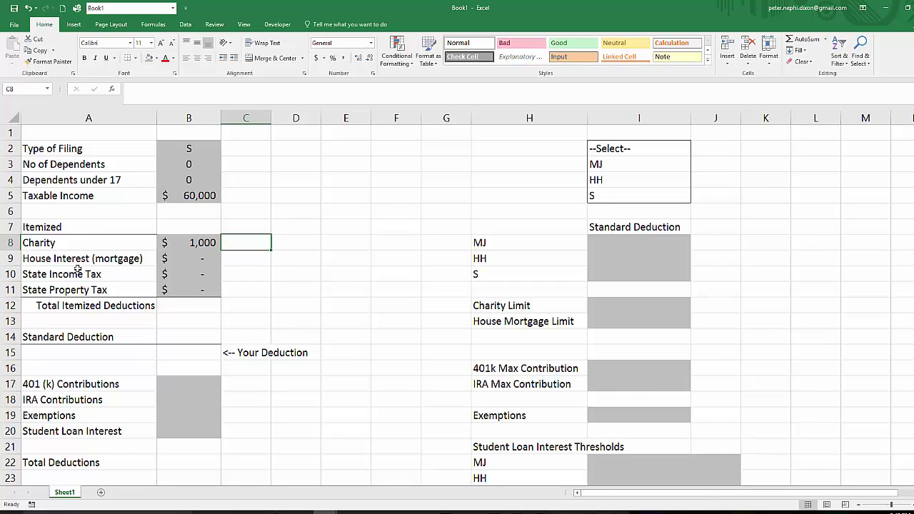
click(206, 263)
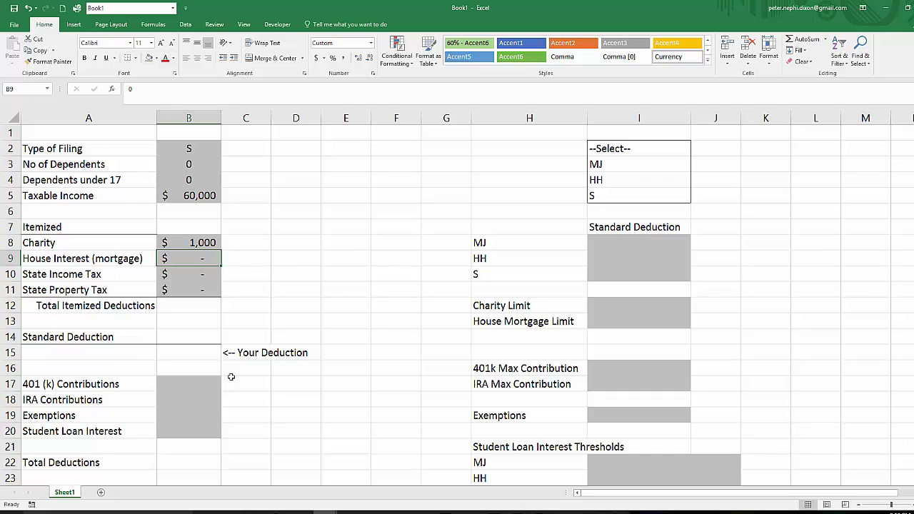
key(Down)
key(Down)
key(Up)
key(Down)
key(Down)
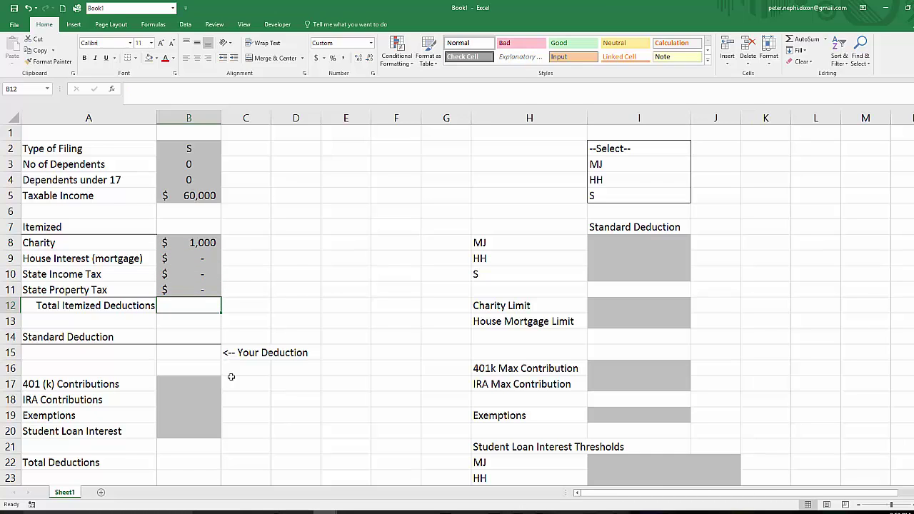
text(=)
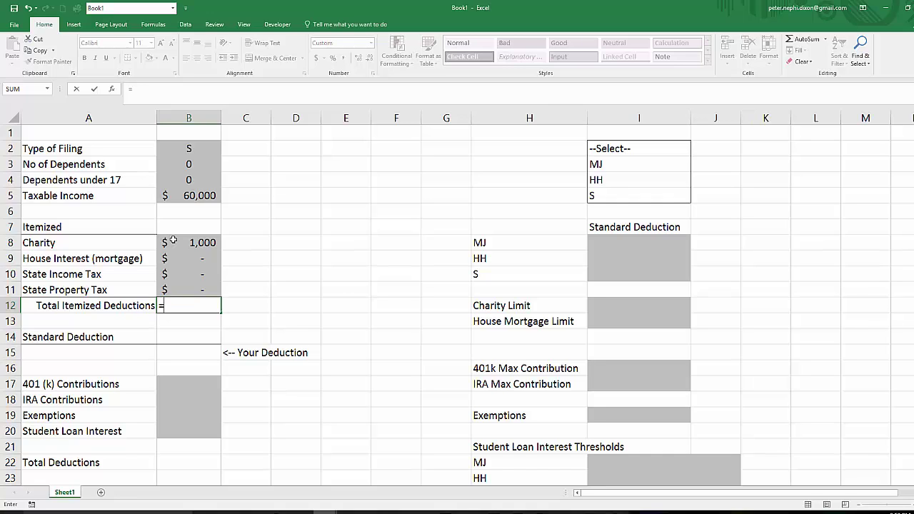
click(629, 307)
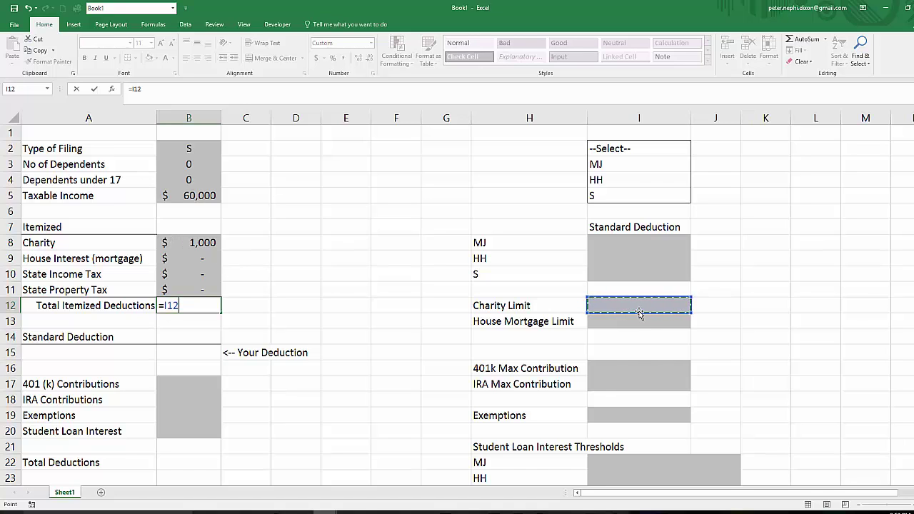
key(Escape)
Set the Charity Limit in I12 to 50%.
click(638, 311)
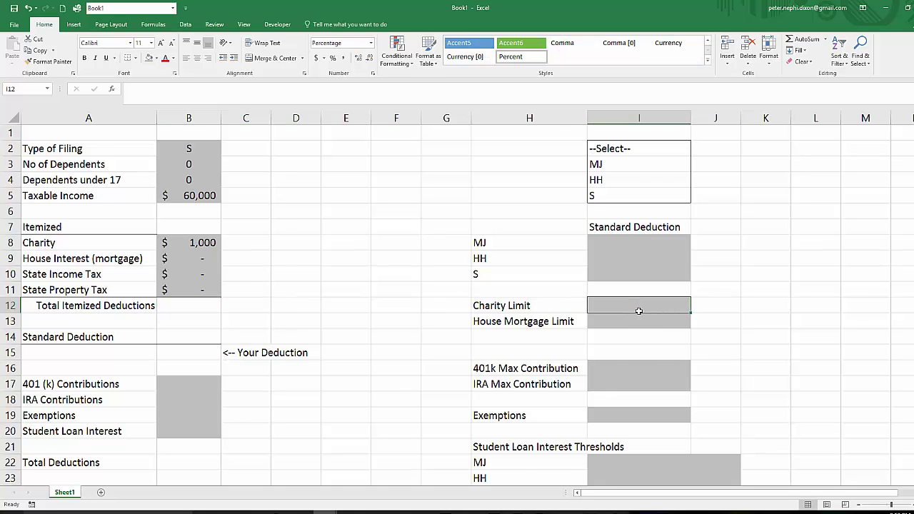
text(50%)
key(Return)
key(Up)
key(Left)
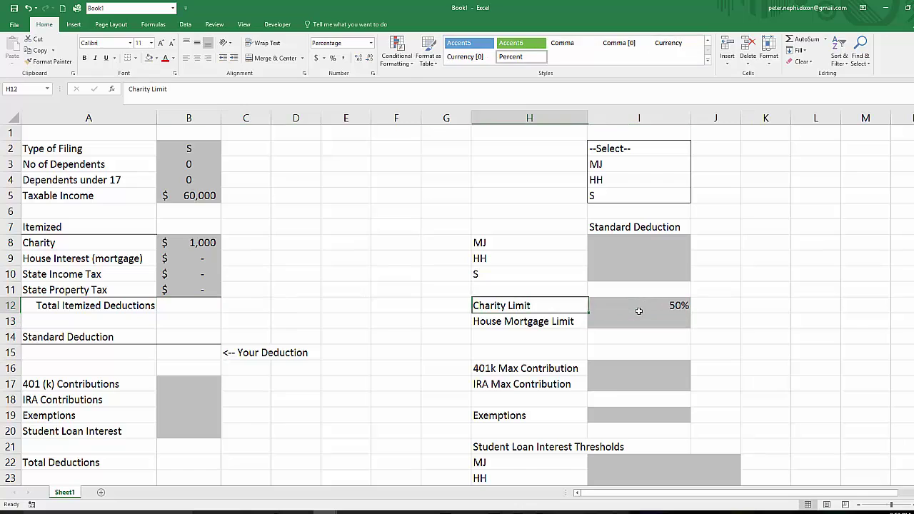
key(Right)
Enter =MIN(B8,B5*I12) in the Total Itemized Deductions cell B12 to cap charity at its share of taxable income.
key(Left)
key(Left)
key(Left)
key(Left)
key(Left)
key(Left)
key(Left)
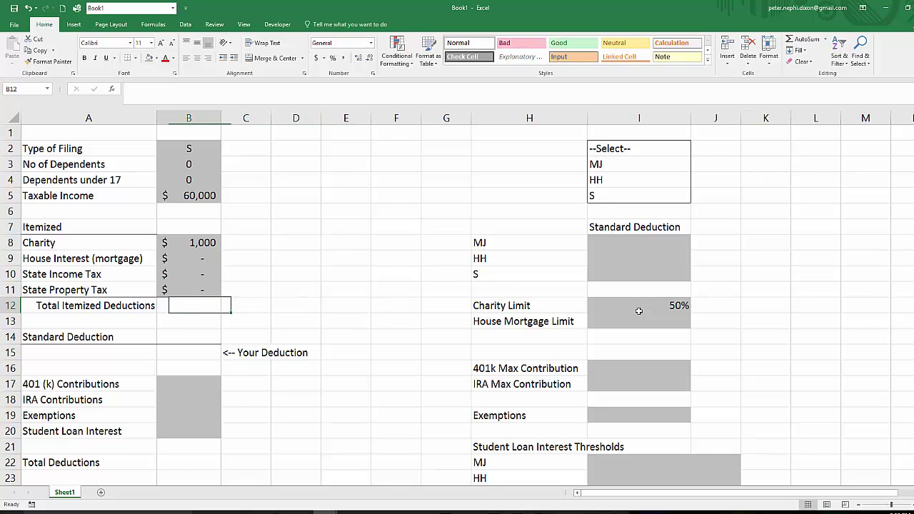
text(=)
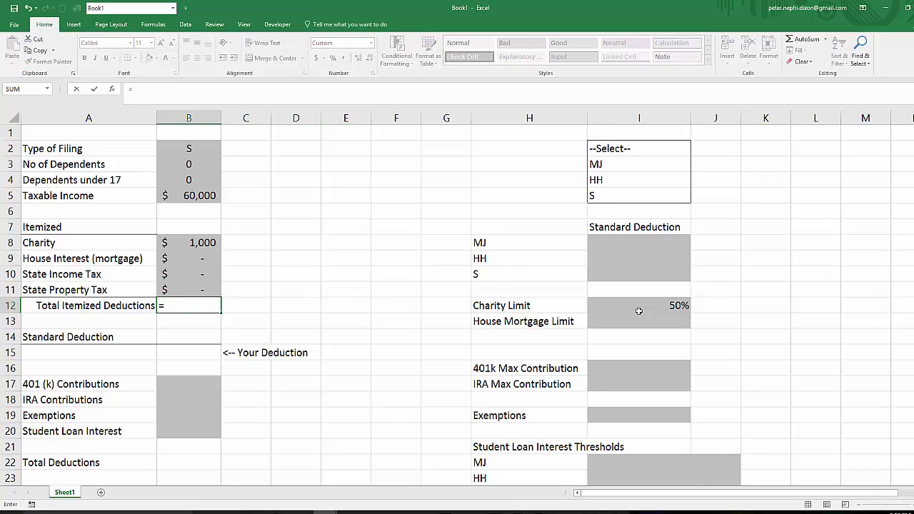
text(i)
key(BackSpace)
text(min()
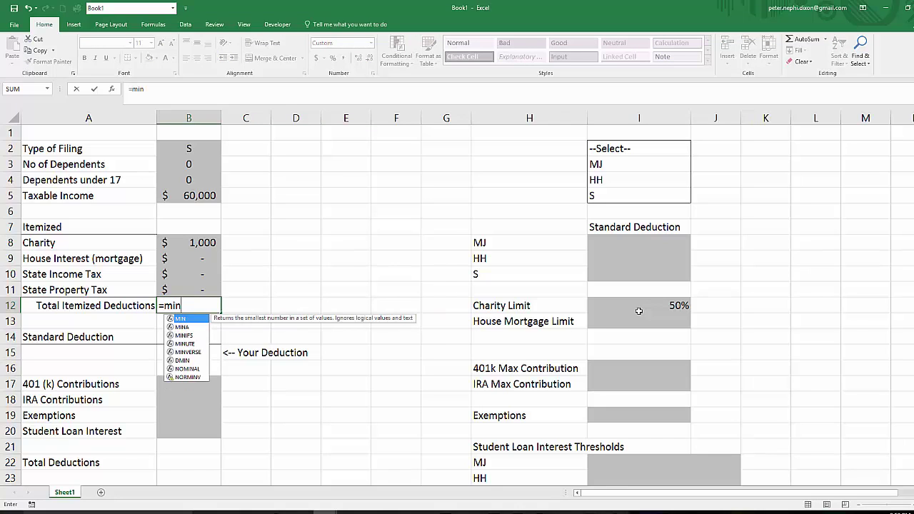
click(204, 243)
text(,)
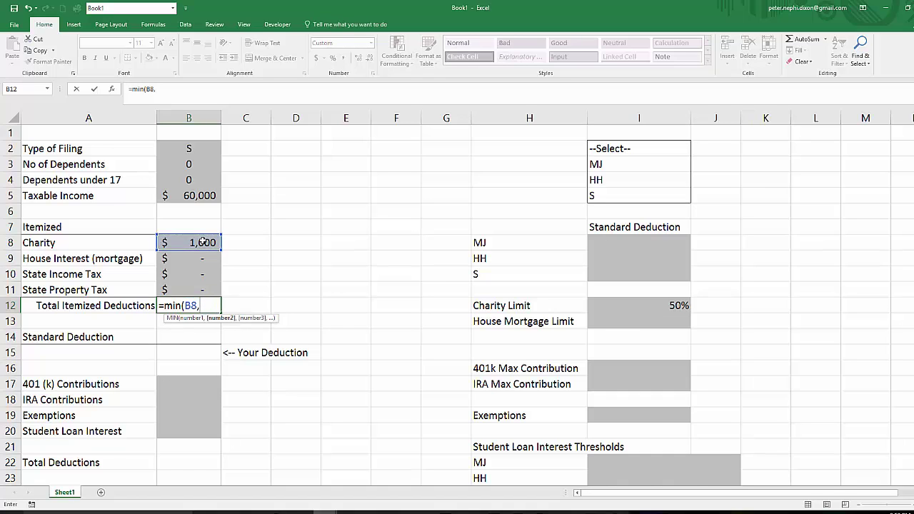
click(204, 197)
text(*)
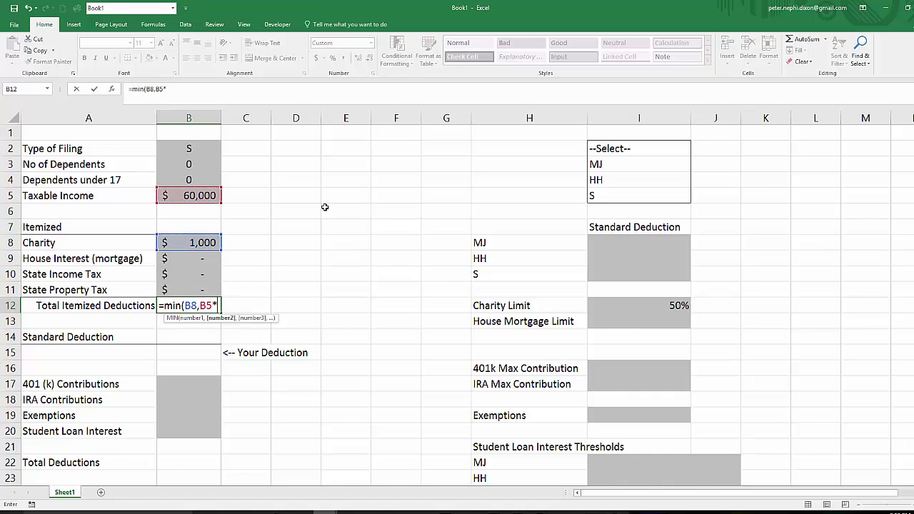
click(659, 306)
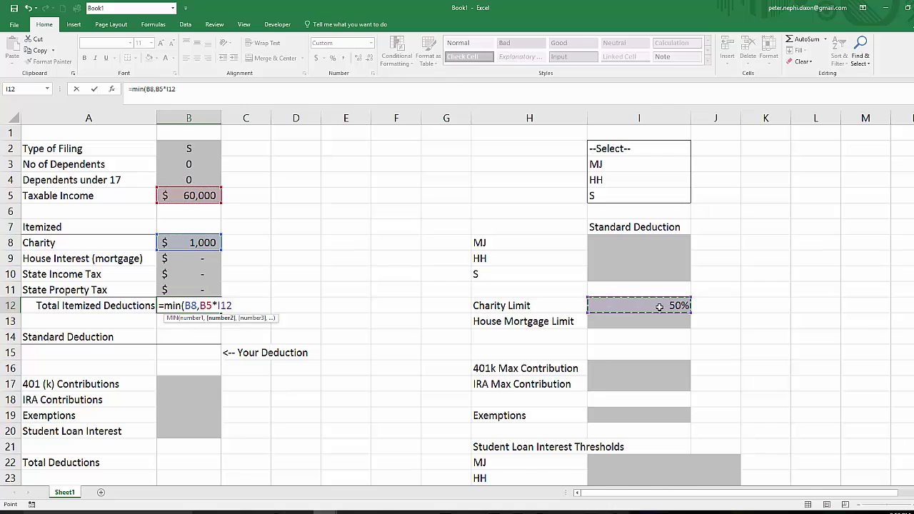
text())
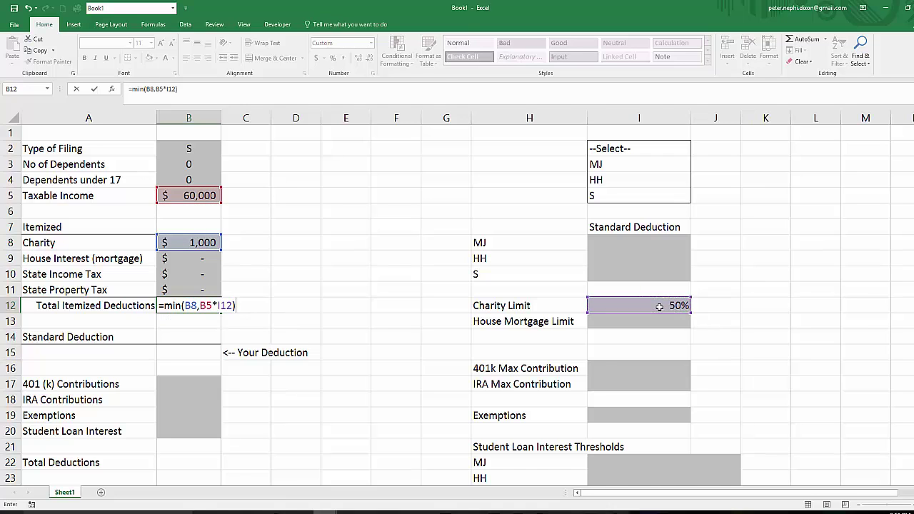
key(Return)
key(Up)
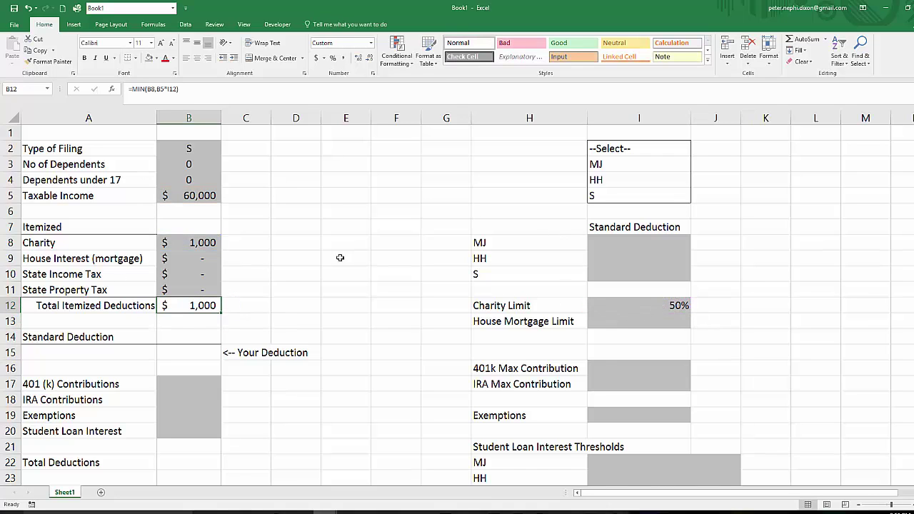
Extend the Total Itemized Deductions formula in B12 by adding +SUM(B9:B11).
double_click(180, 302)
click(239, 306)
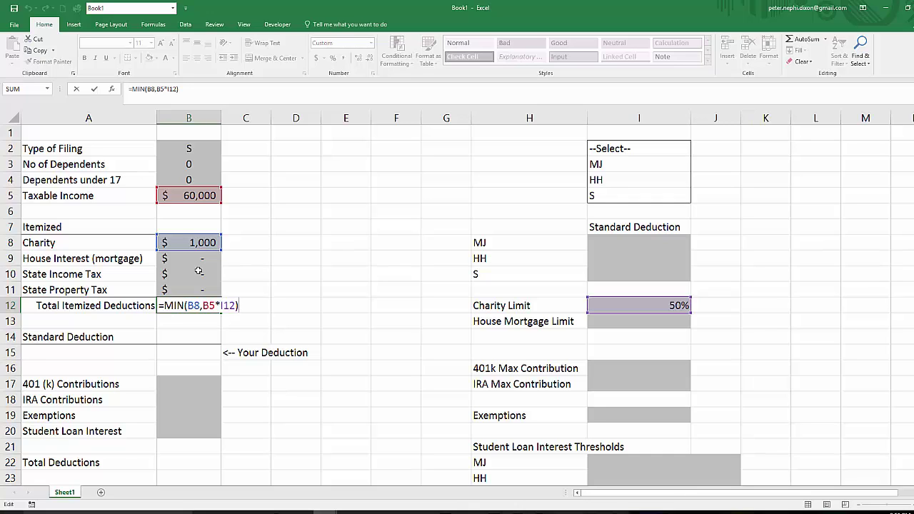
text(+sum()
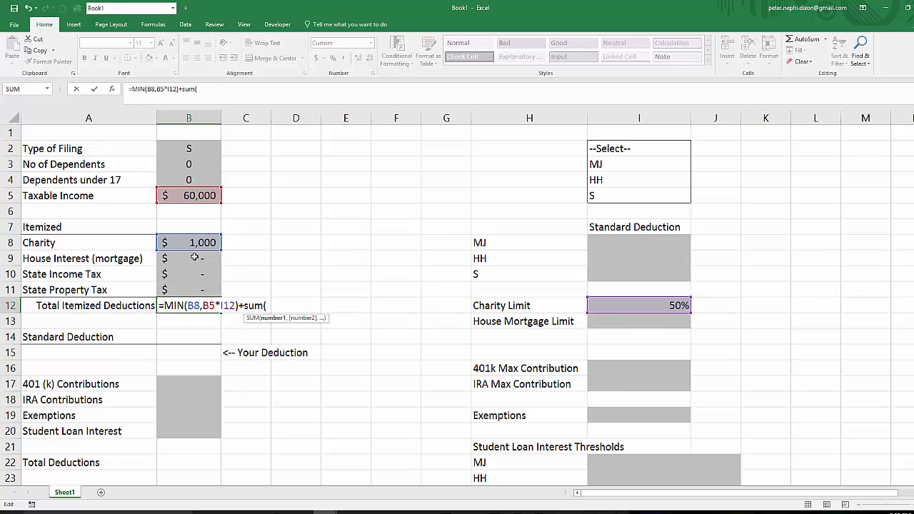
drag(195, 258, 194, 290)
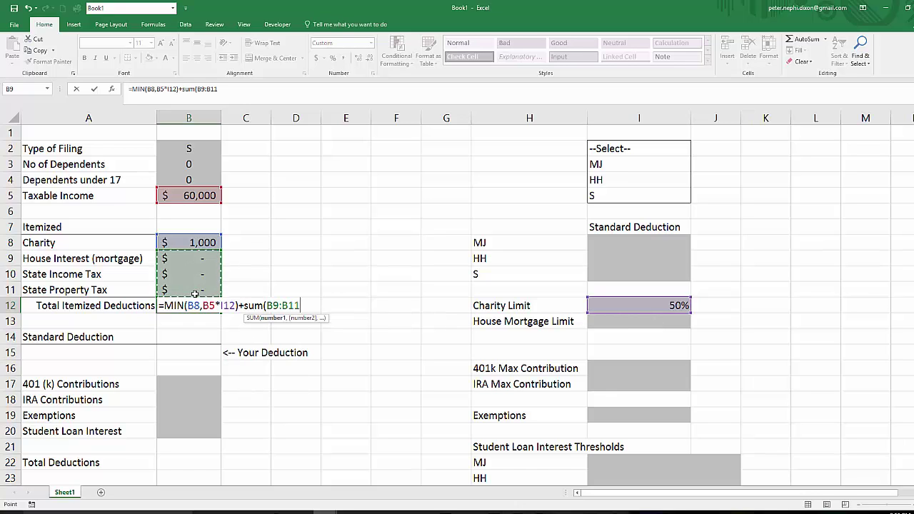
key(Return)
Test the charity cap by setting Charity in B8 to 40000 and checking the total in B12.
click(192, 257)
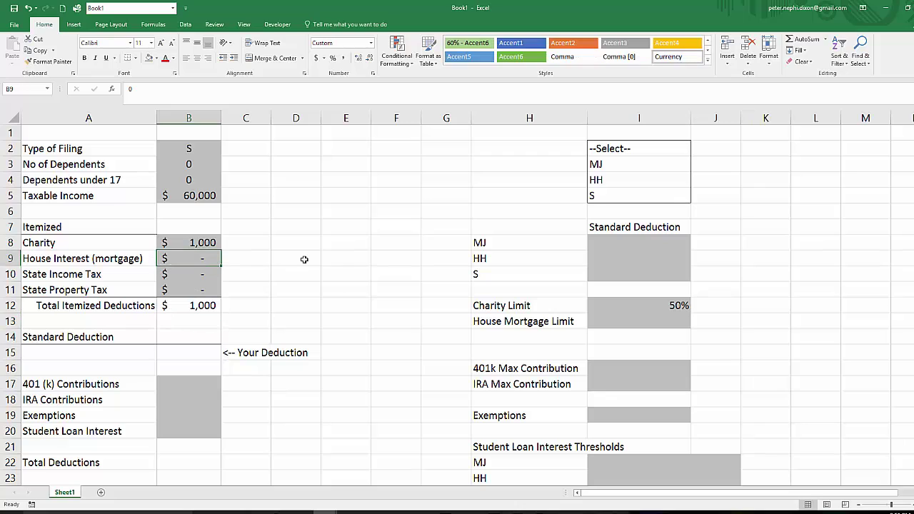
click(203, 245)
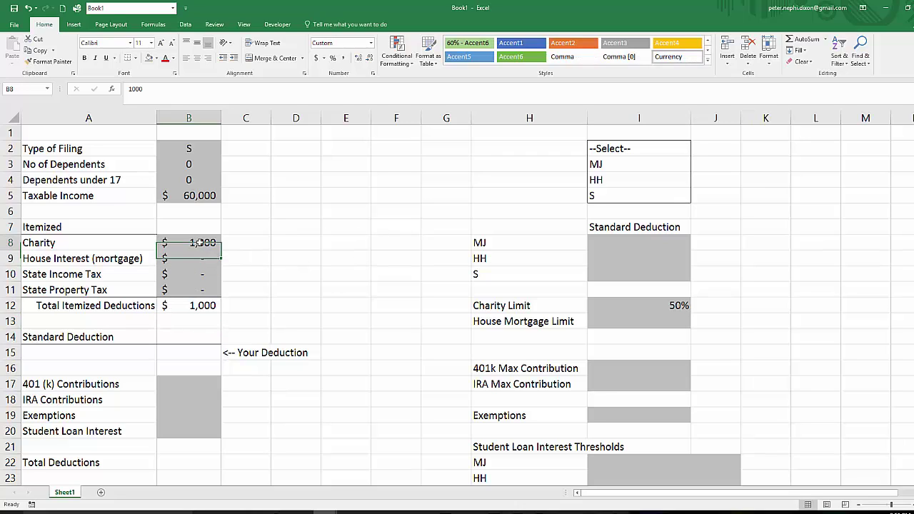
text(40000)
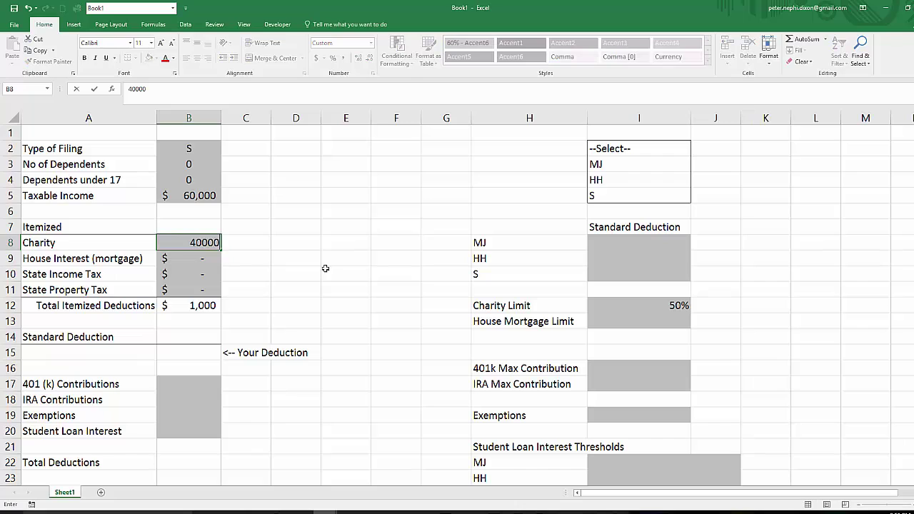
key(Return)
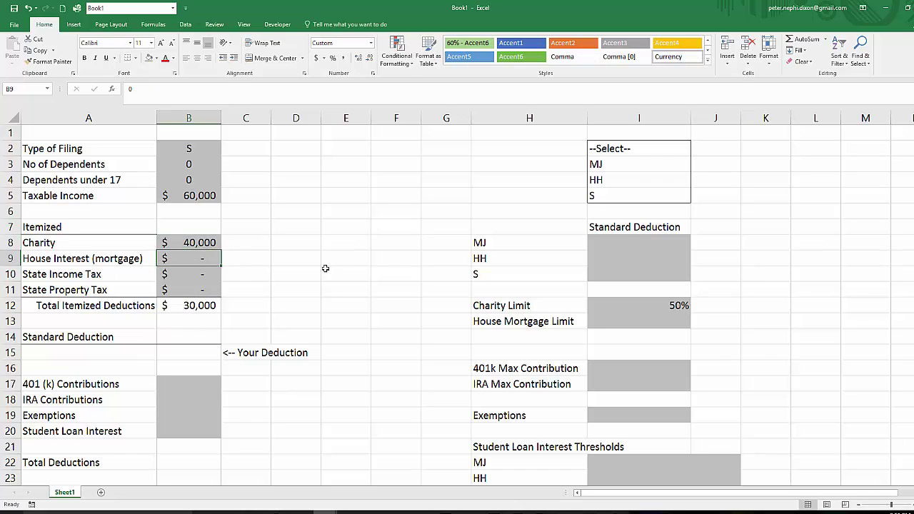
key(Down)
key(Down)
key(Down)
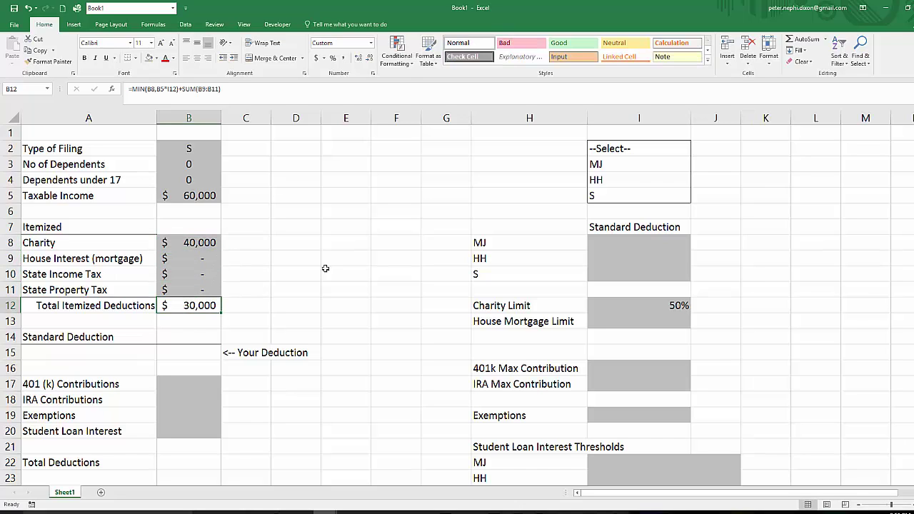
Set the Charity amount in B8 back to 1000.
key(Up)
key(Up)
key(Up)
key(Up)
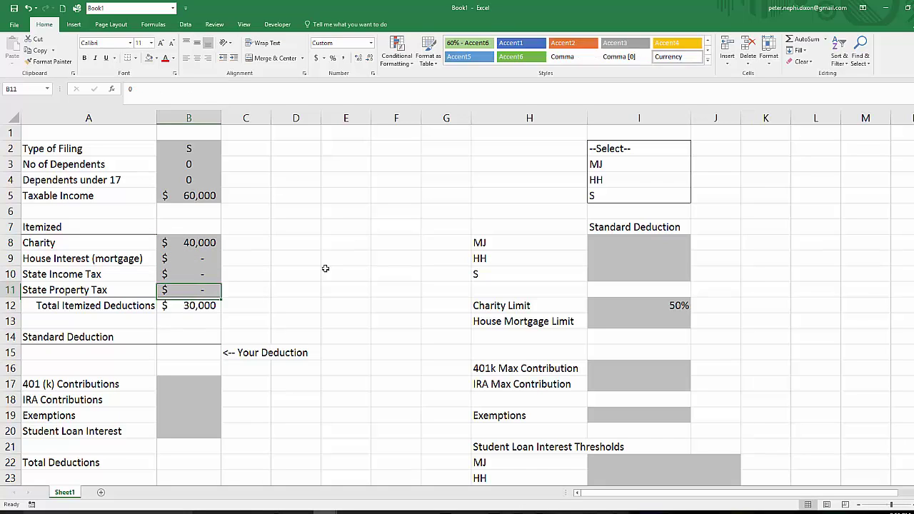
key(Down)
key(Down)
key(Down)
key(Up)
key(Up)
key(Up)
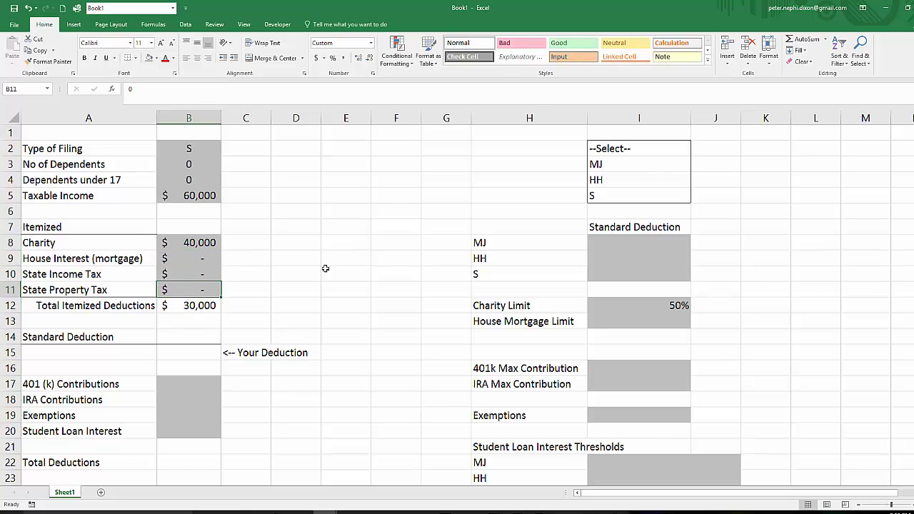
text(1000)
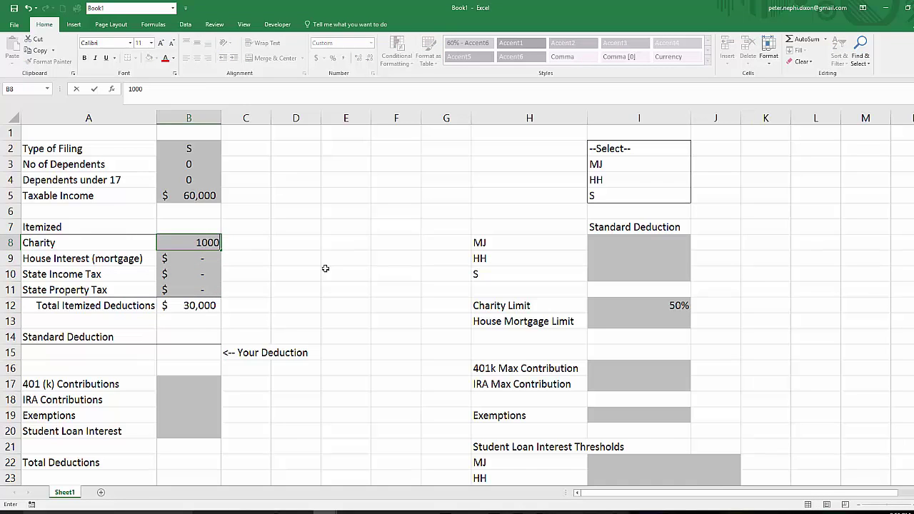
key(Return)
Review the other itemized amounts and the Standard Deduction and Your Deduction rows below them.
key(Down)
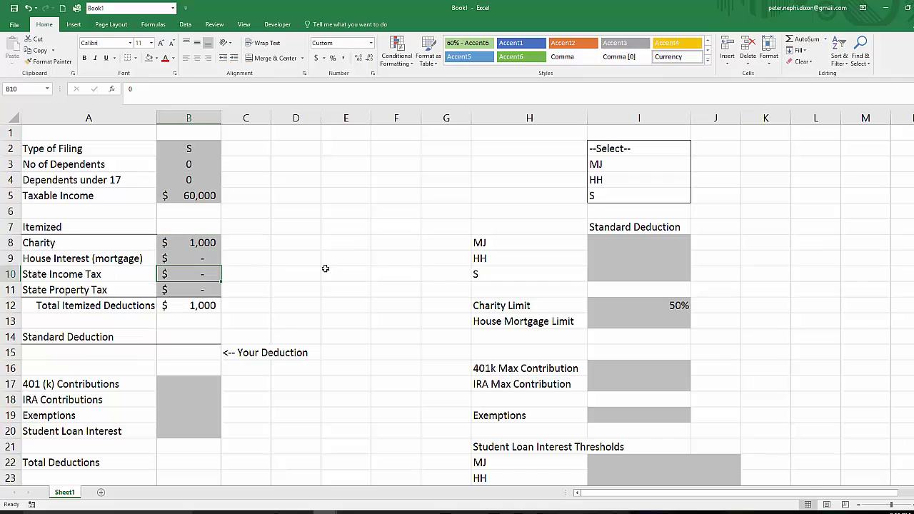
key(Down)
key(Up)
key(Up)
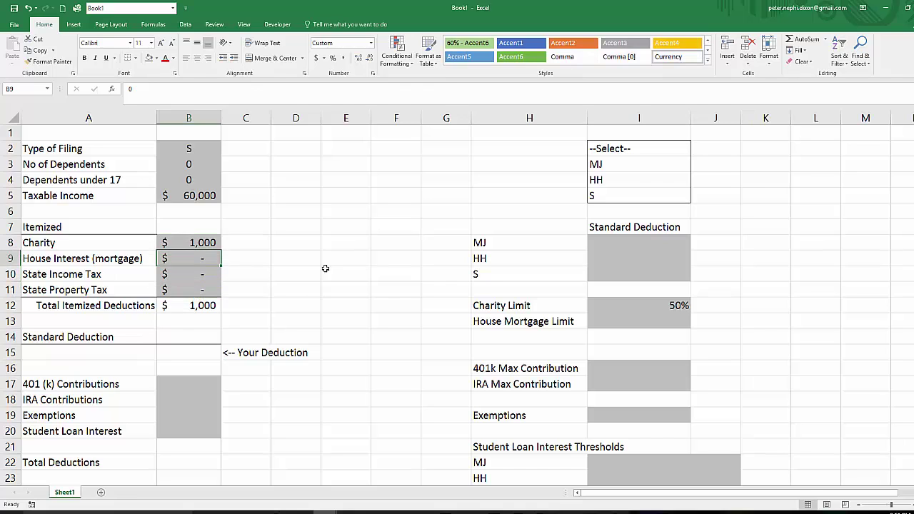
key(Down)
key(Down)
key(Down)
key(Down)
key(Down)
key(Down)
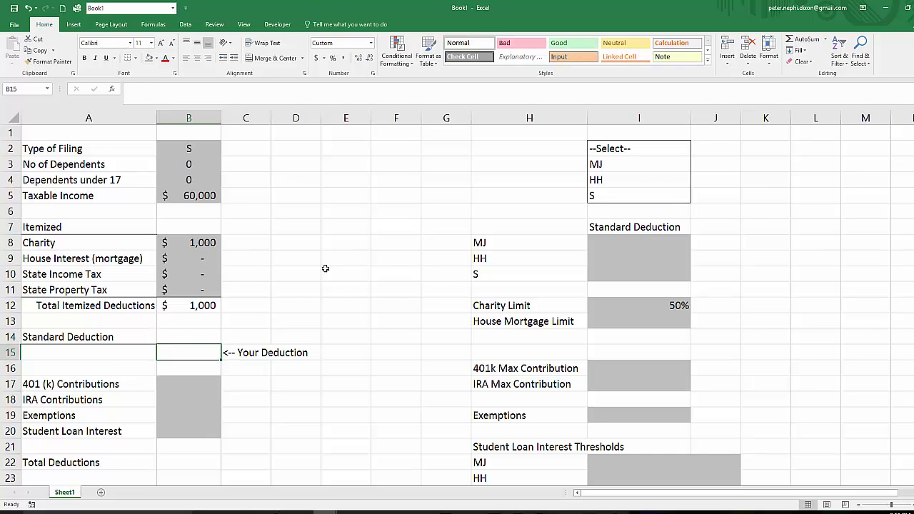
key(Left)
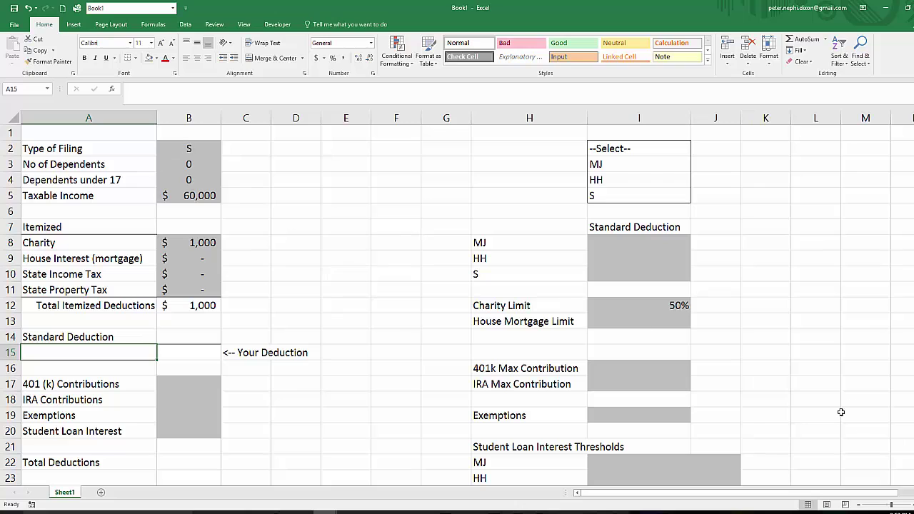
Enter the standard deductions in I8:I10 as 12600 for MJ, 9300 for HH and 6300 for S.
click(662, 246)
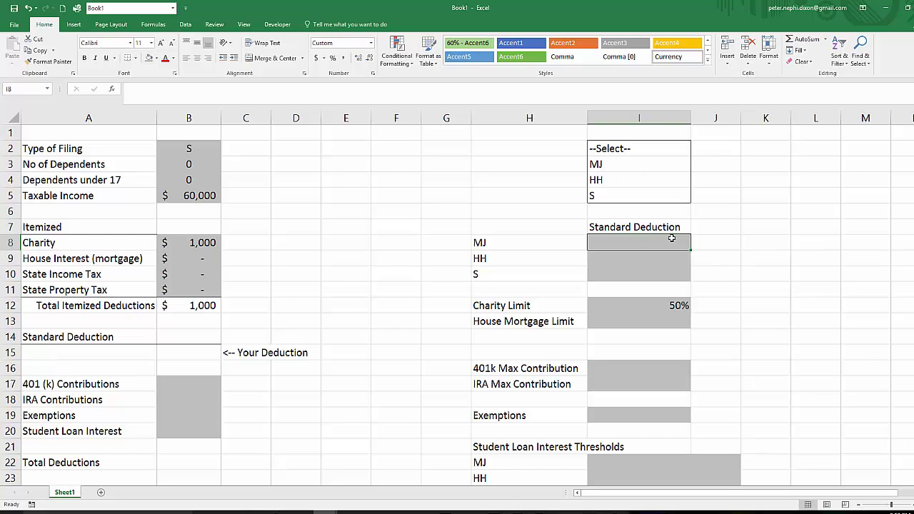
text(12000)
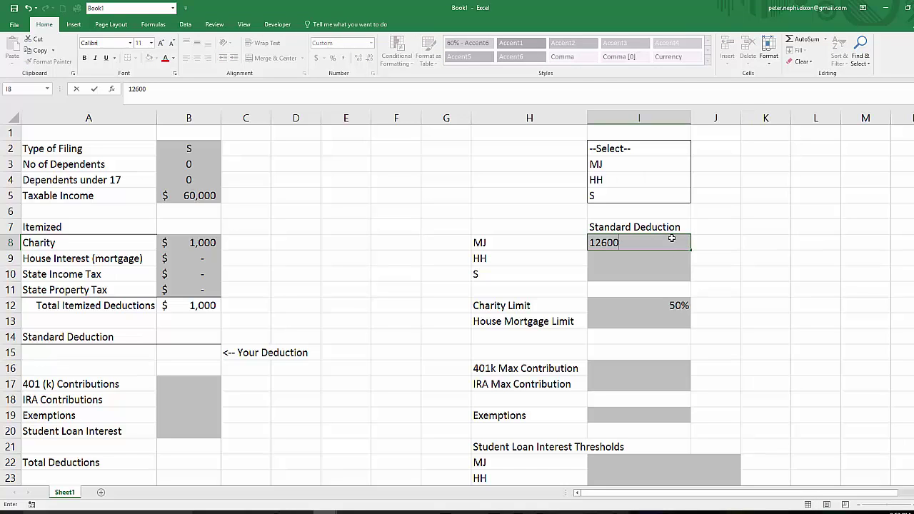
key(Return)
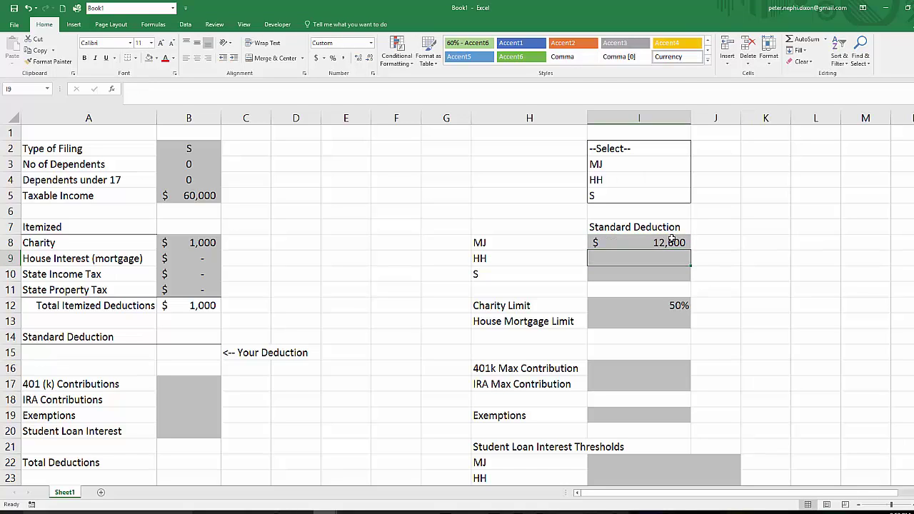
text(9300)
key(Return)
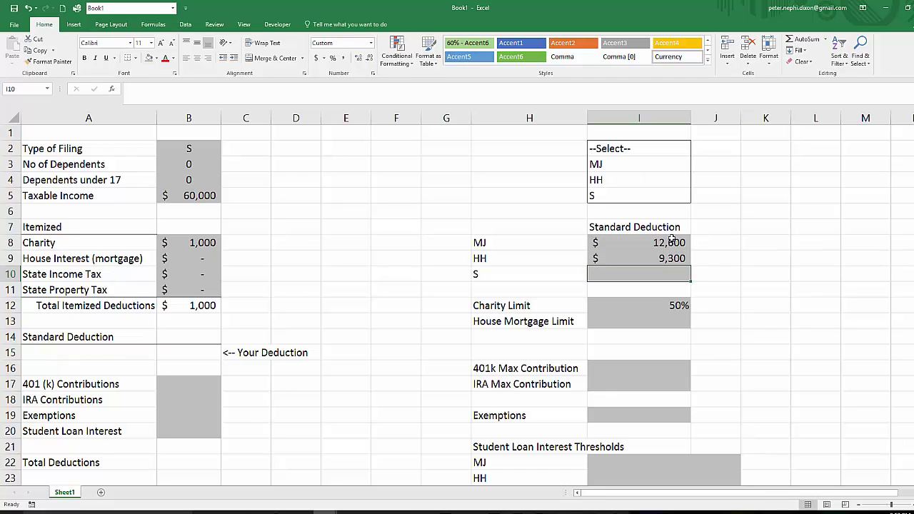
text(6300)
key(Return)
Examine the Total Itemized Deductions and Standard Deduction rows leading down to the Your Deduction cell B15.
key(Left)
key(Left)
key(Left)
key(Left)
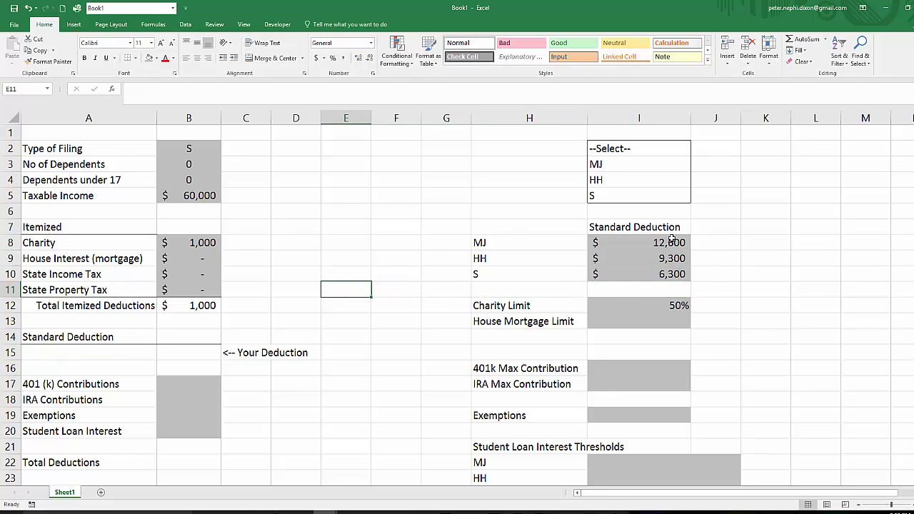
key(Left)
key(Down)
key(Down)
key(Left)
key(Down)
key(Left)
key(Down)
key(Left)
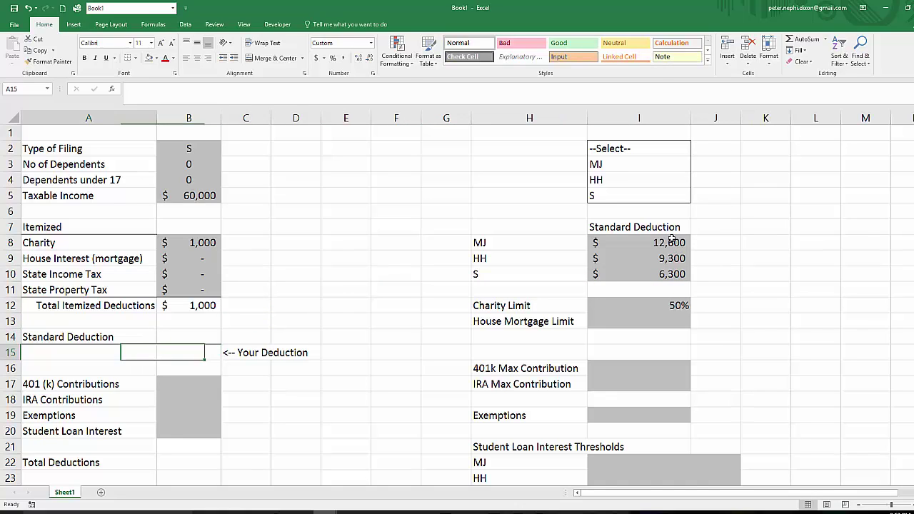
key(Right)
key(Left)
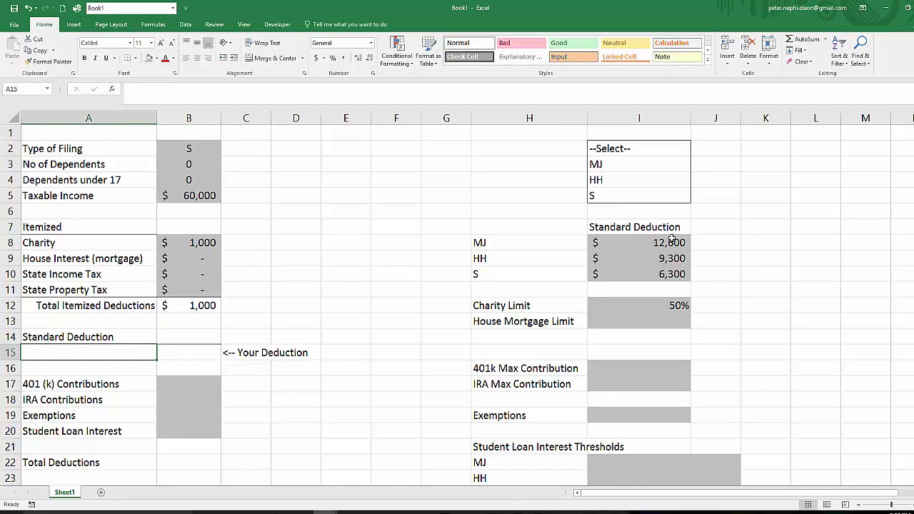
key(Right)
key(Left)
key(Right)
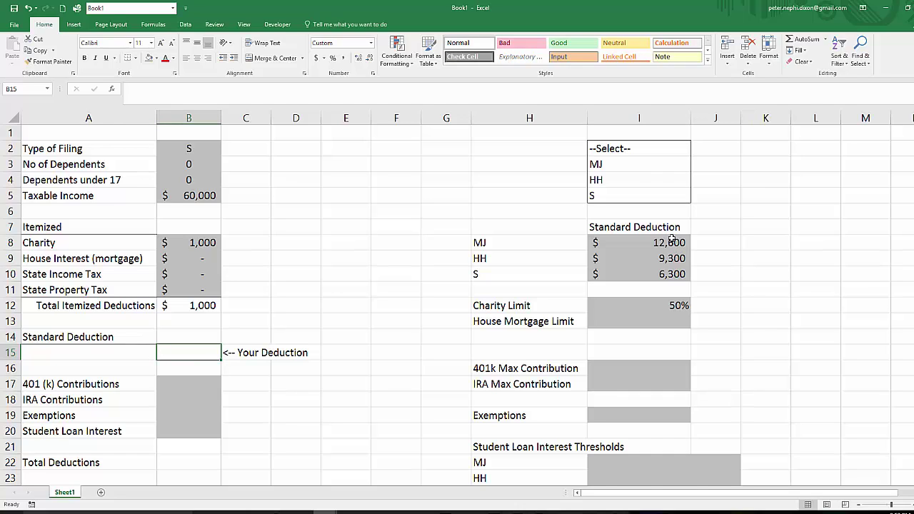
key(Up)
key(Up)
key(Up)
key(Down)
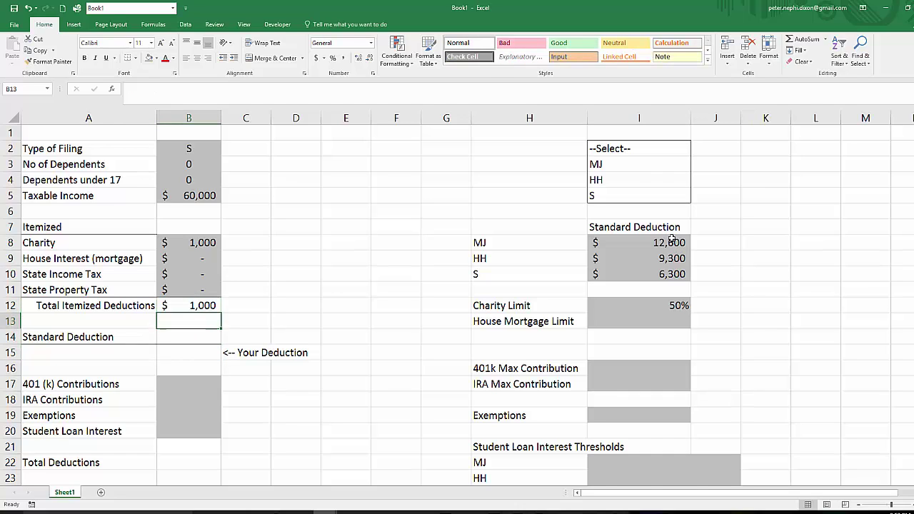
key(Down)
key(Down)
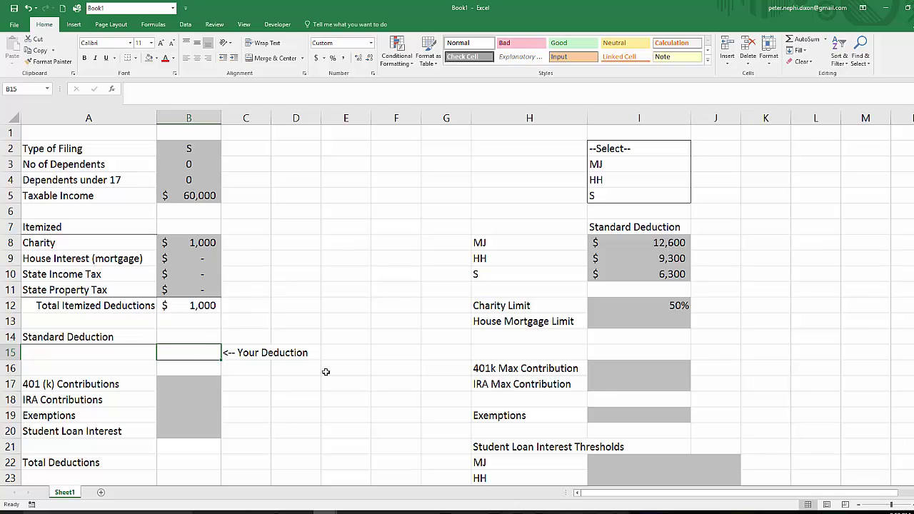
Begin a MAX formula in B15 whose first argument is VLOOKUP(B2,H8:I10,2,FALSE) for the filing type's standard deduction.
text(=)
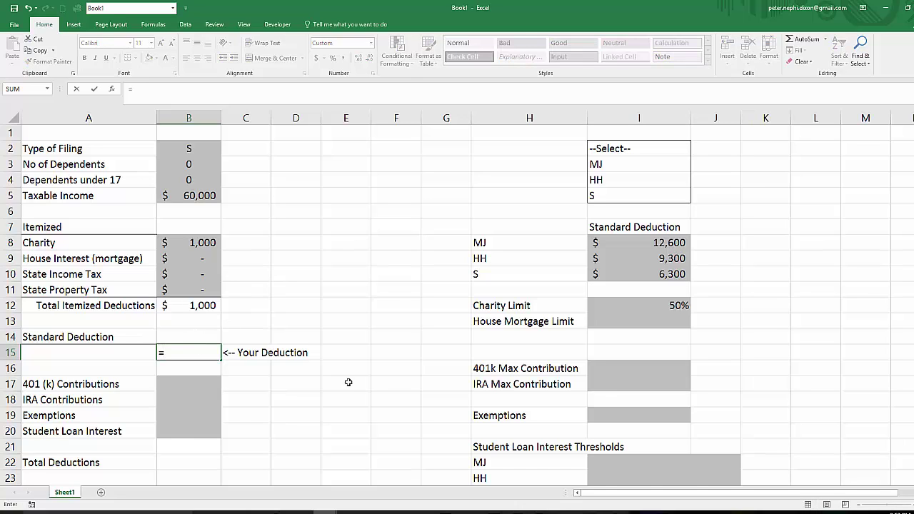
text(max()
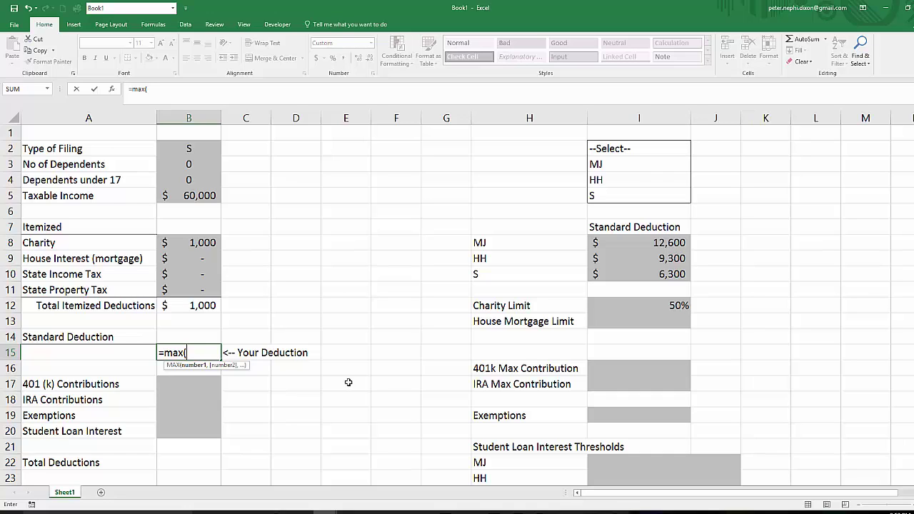
text(vloo)
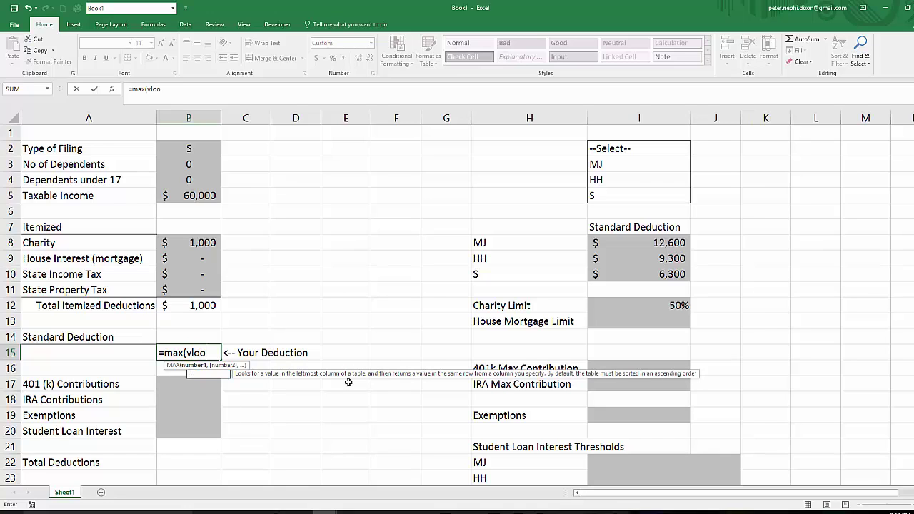
text(kup()
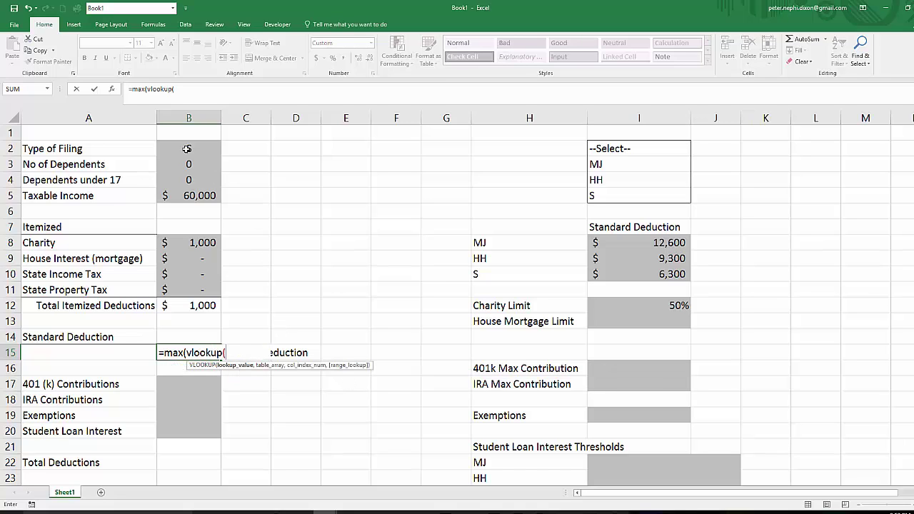
click(212, 150)
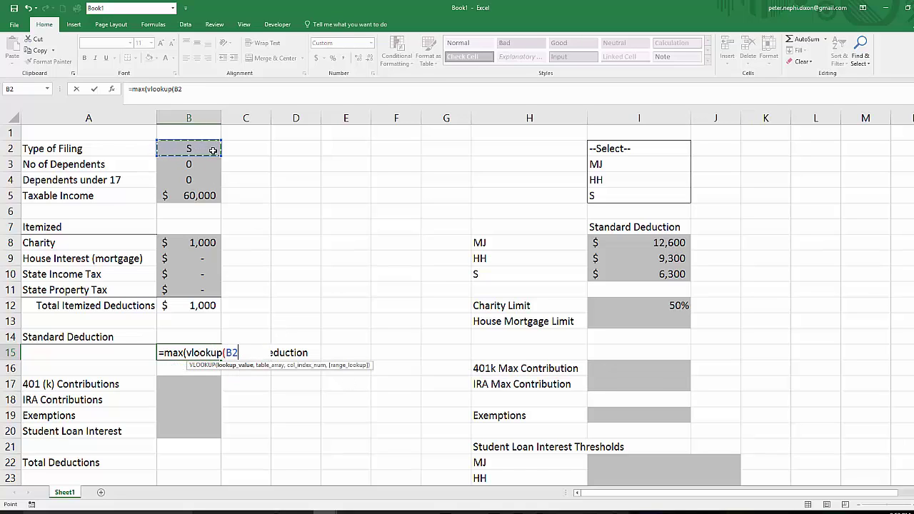
text(,)
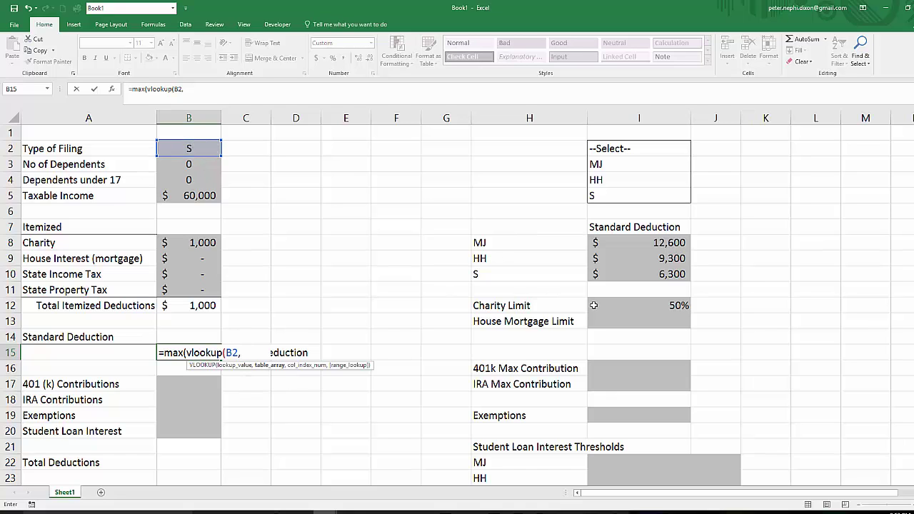
drag(504, 243, 646, 276)
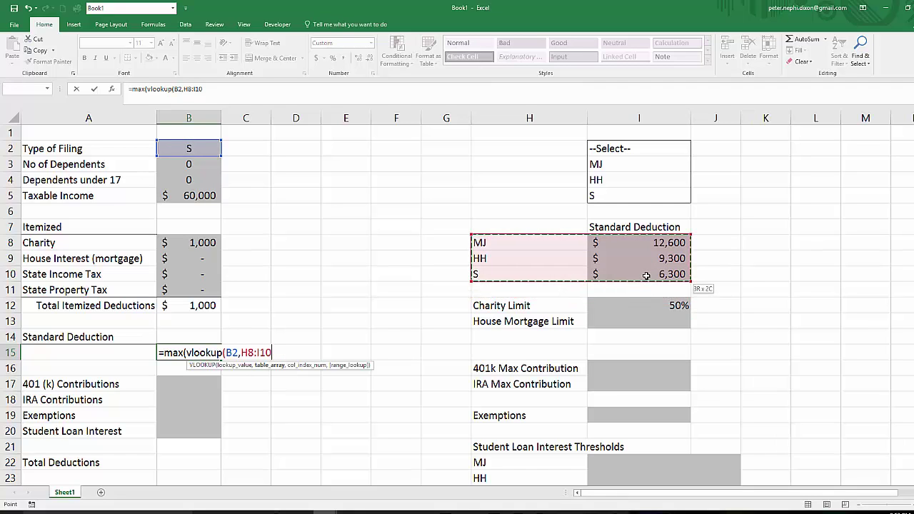
text(,)
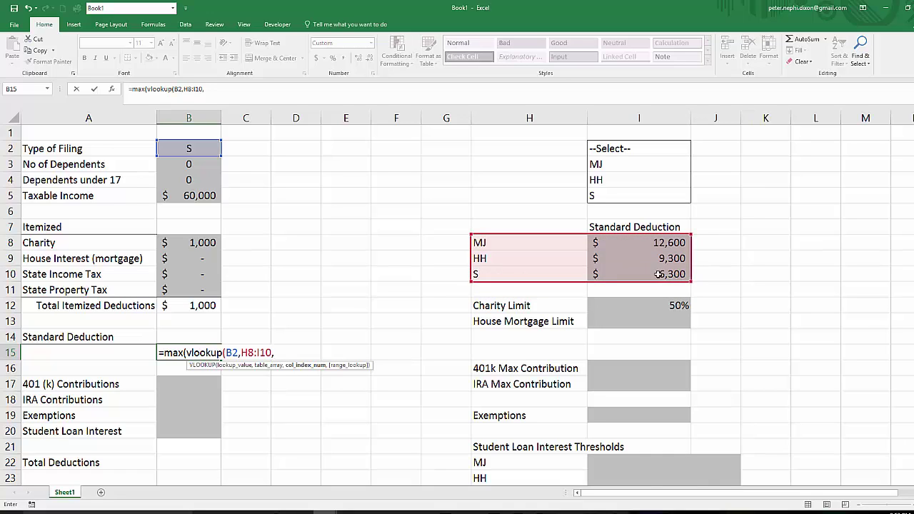
text(2)
text(,fa)
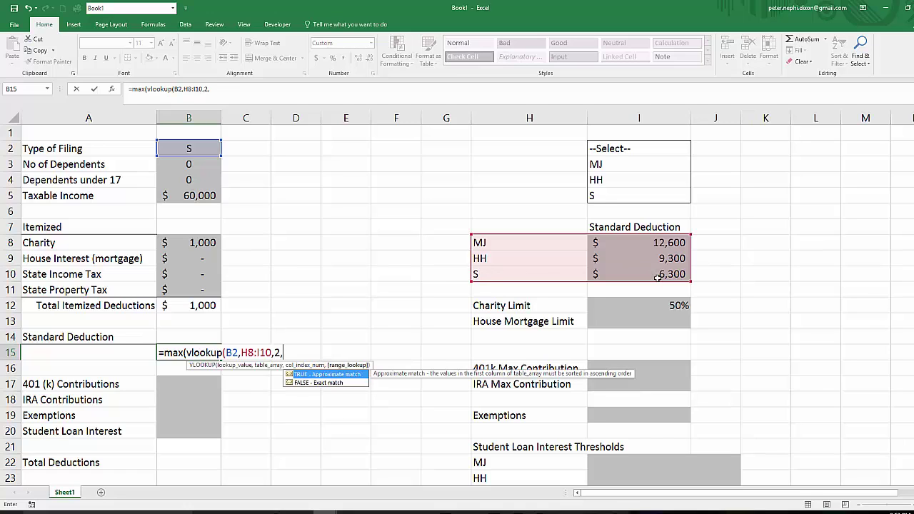
text(lse))
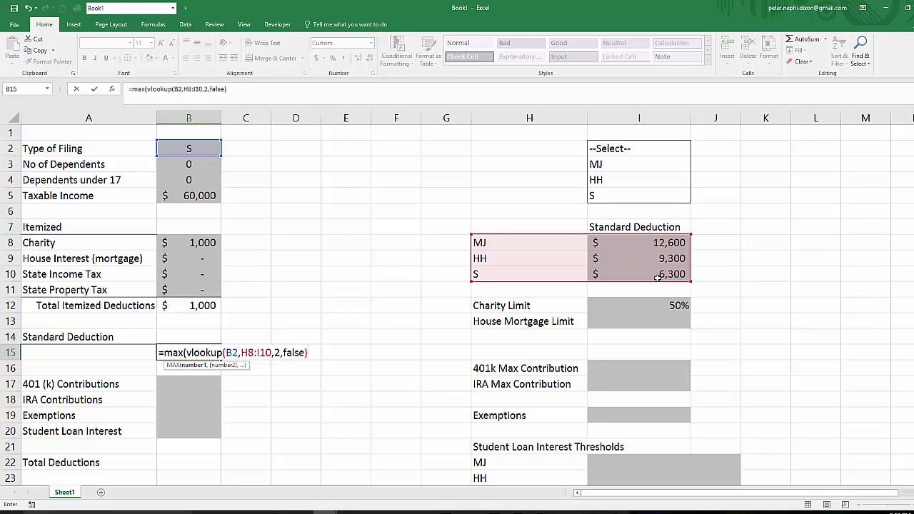
Add the Total Itemized Deductions cell B12 as the second MAX argument and complete the formula in B15.
text(,)
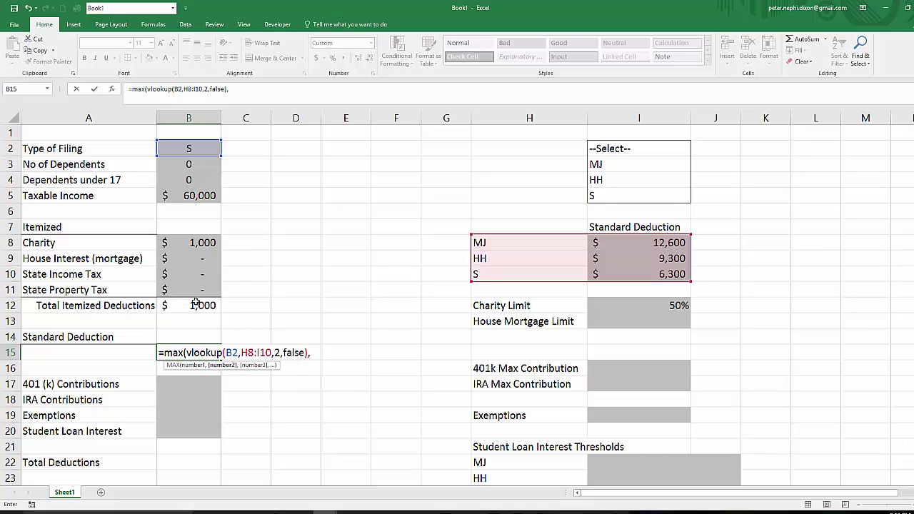
click(196, 305)
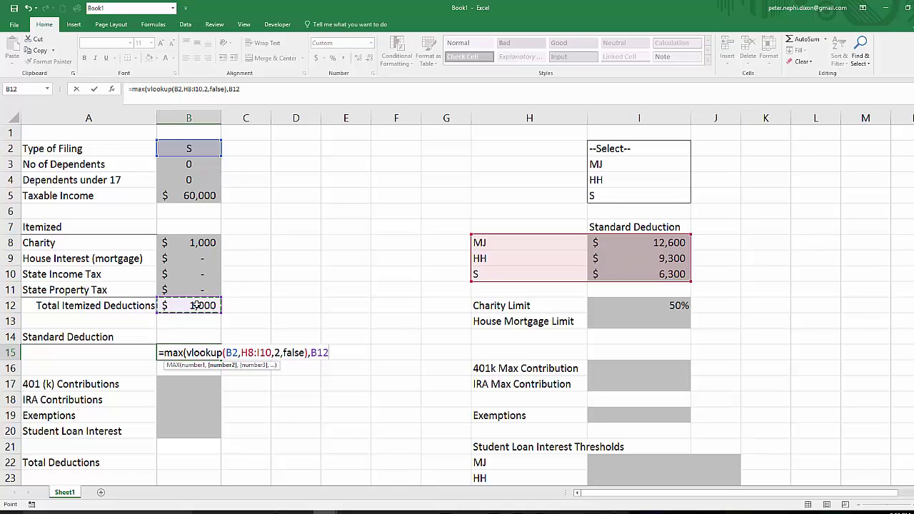
text())
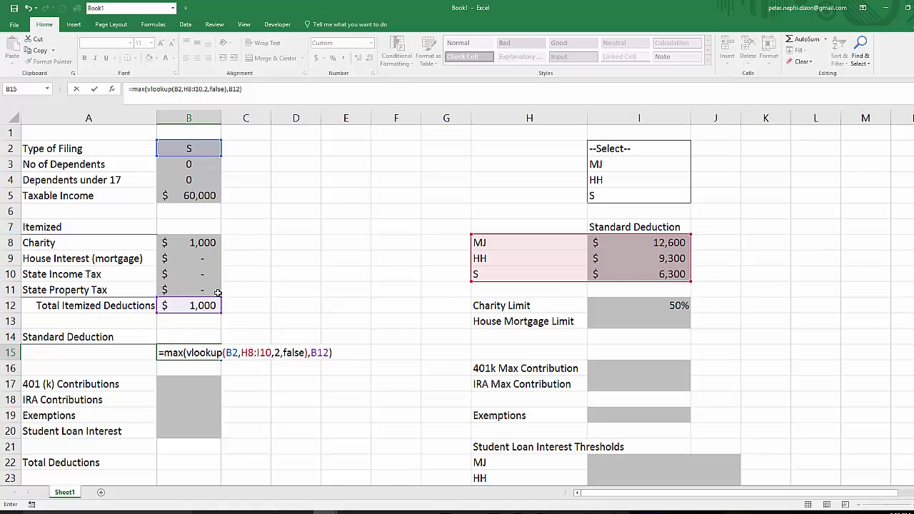
key(ctrl+Return)
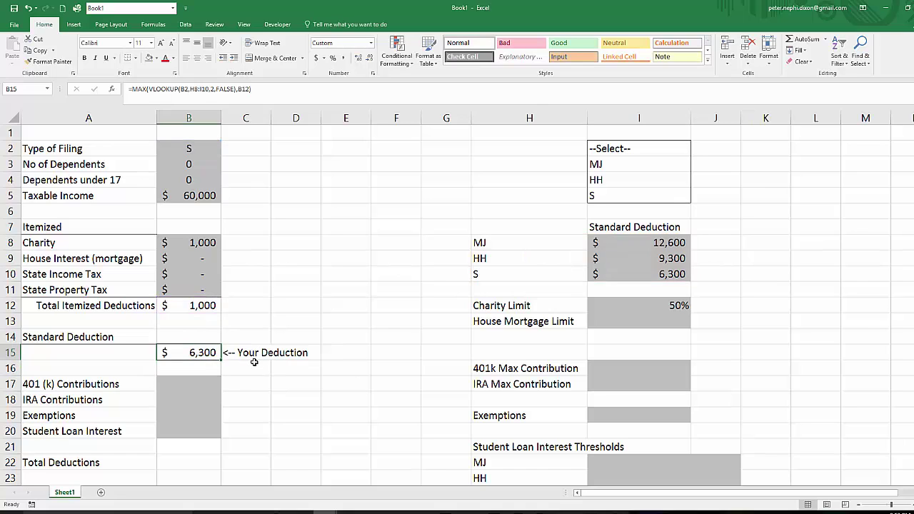
click(254, 357)
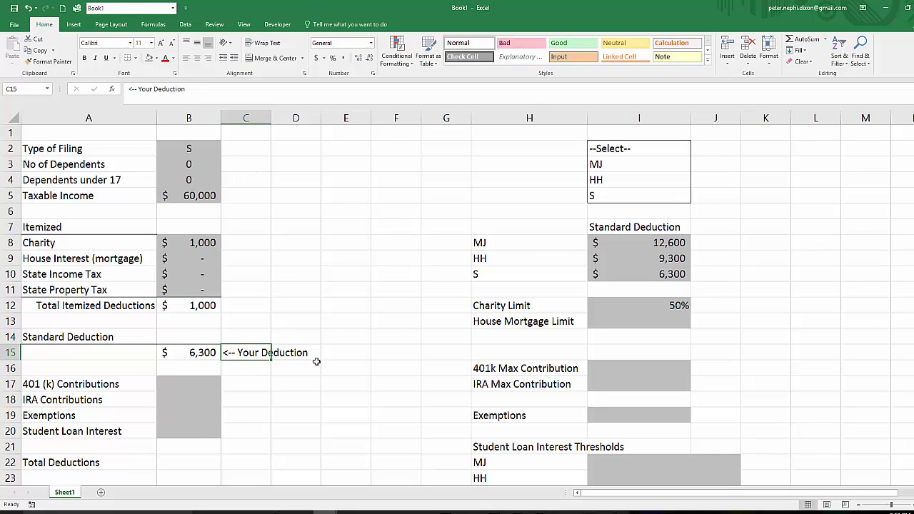
click(254, 366)
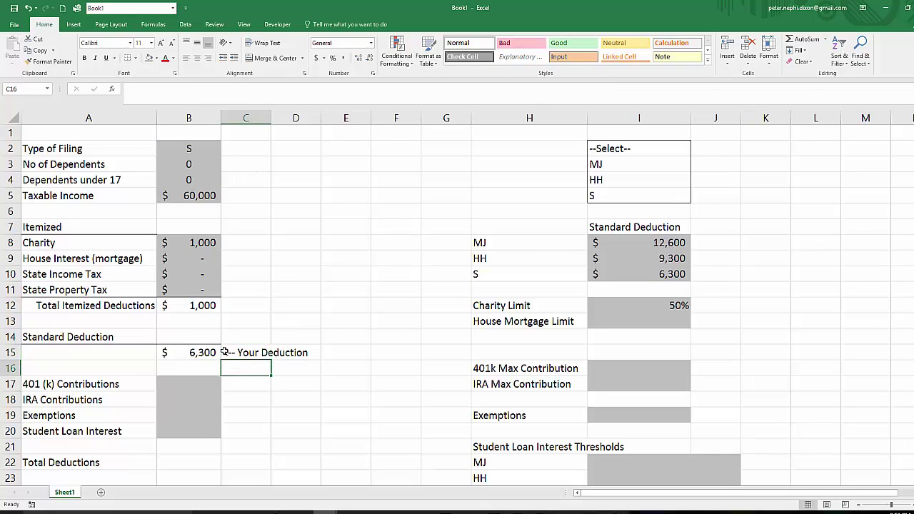
click(211, 355)
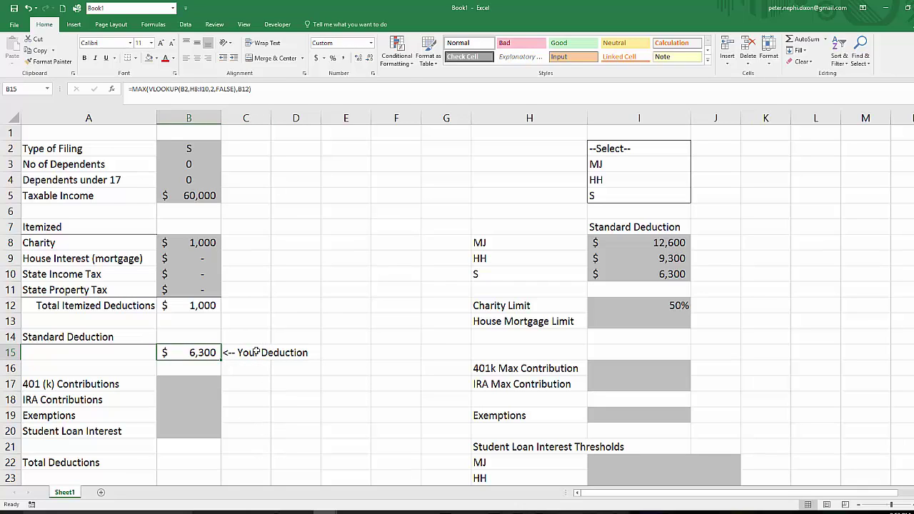
click(255, 351)
click(252, 382)
click(254, 368)
Replace the label in C15 with the start of an IF formula testing whether B15 equals VLOOKUP(B2,H8:I10,2,FALSE).
click(253, 351)
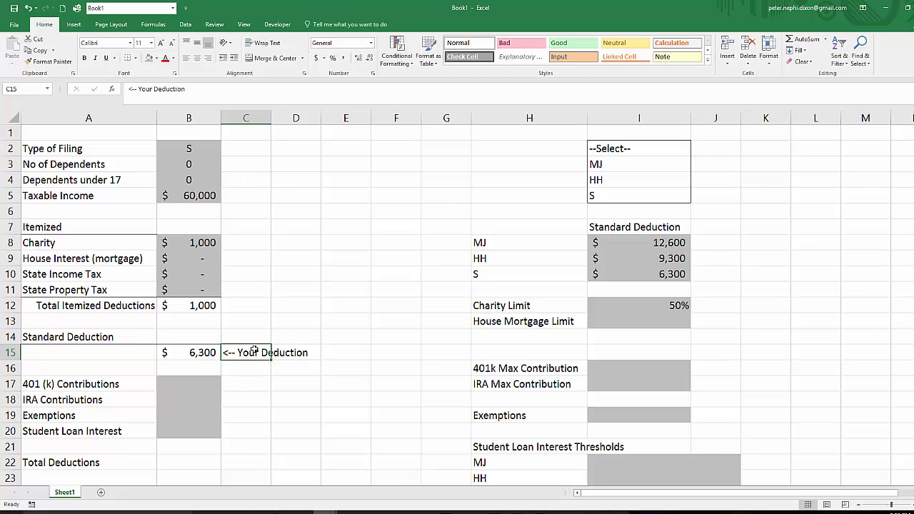
text(=if()
key(Left)
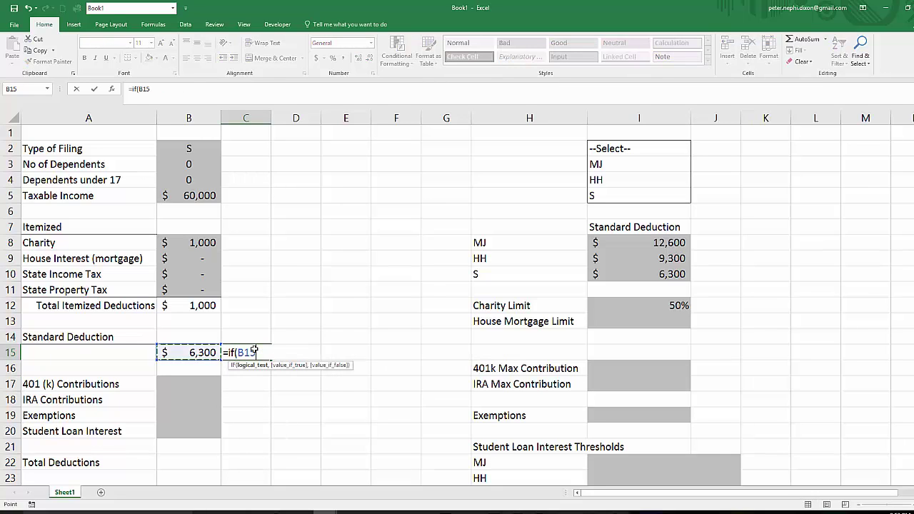
text(=)
text(vloo)
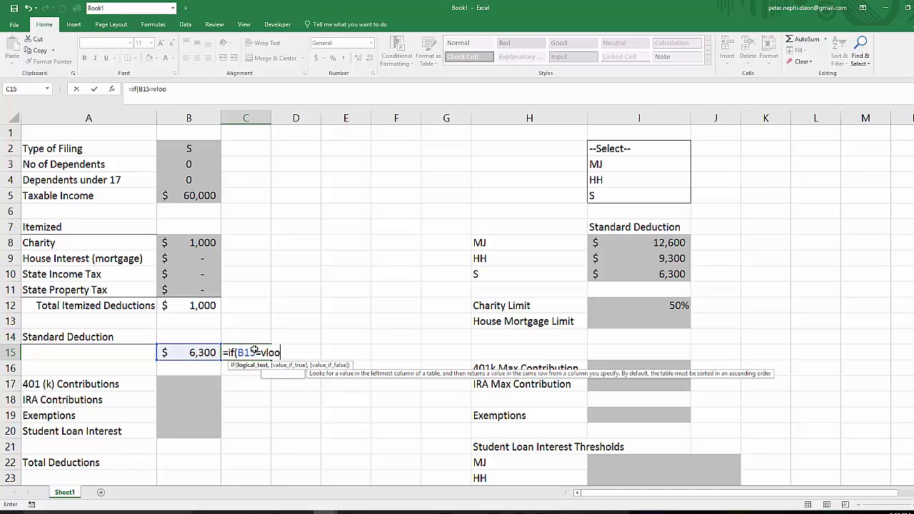
text(kup()
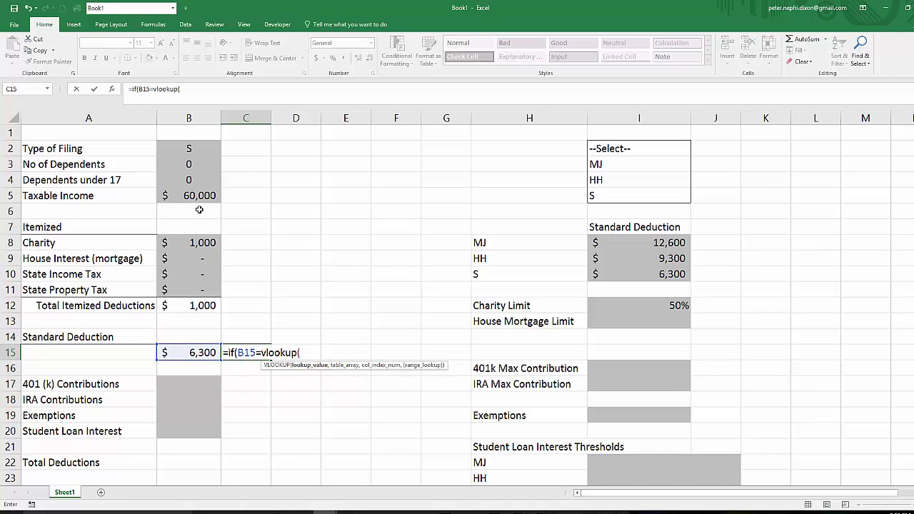
click(192, 151)
text(,)
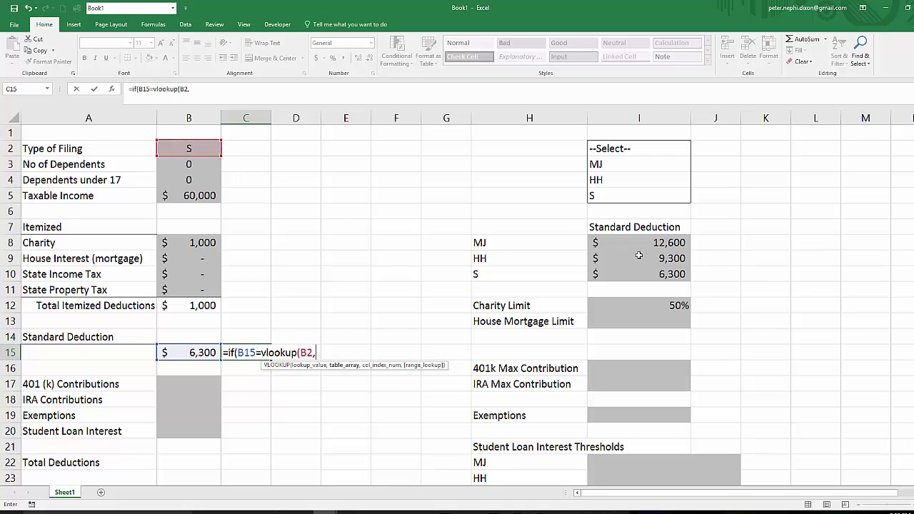
drag(500, 241, 619, 275)
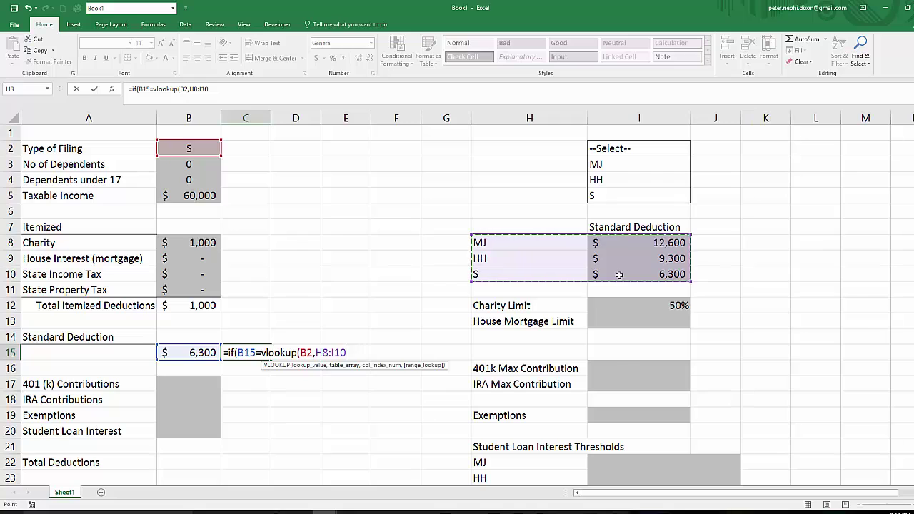
text(,2,f)
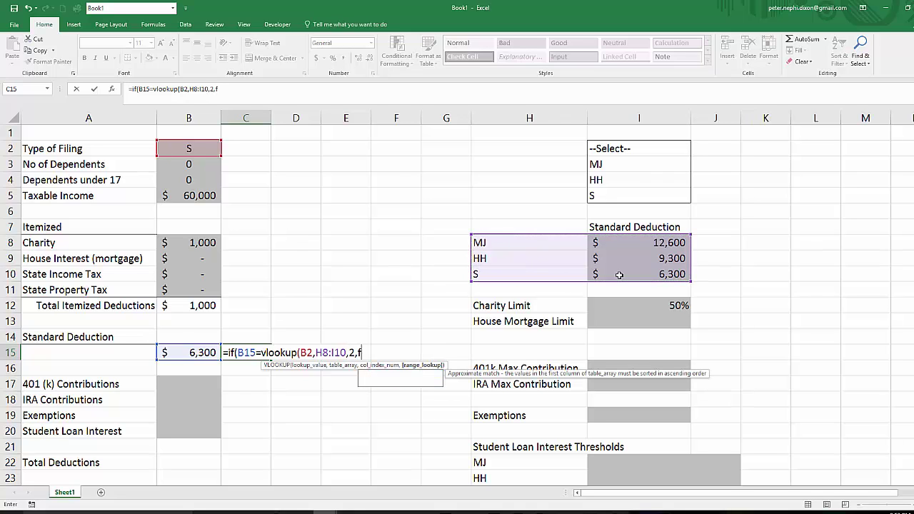
text(alse))
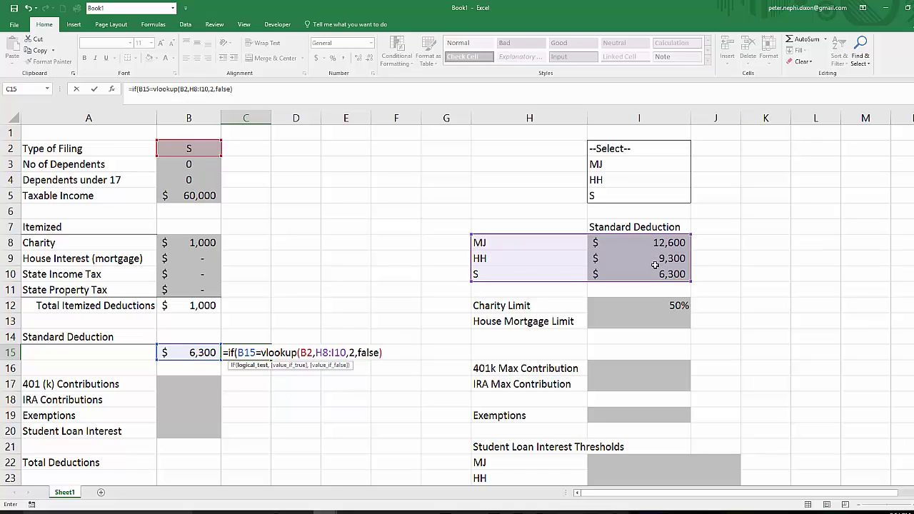
Complete the C15 formula so it returns "Standard" when the test is true and "Itemize" when it is false.
text(,)
text("Itemiz)
key(BackSpace)
key(BackSpace)
key(BackSpace)
key(BackSpace)
key(BackSpace)
key(BackSpace)
text(Standare)
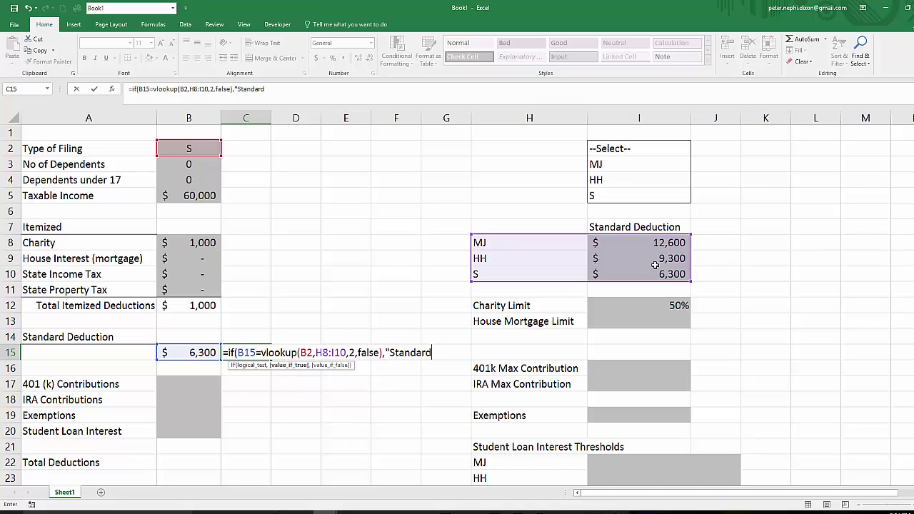
text(","Itemize)
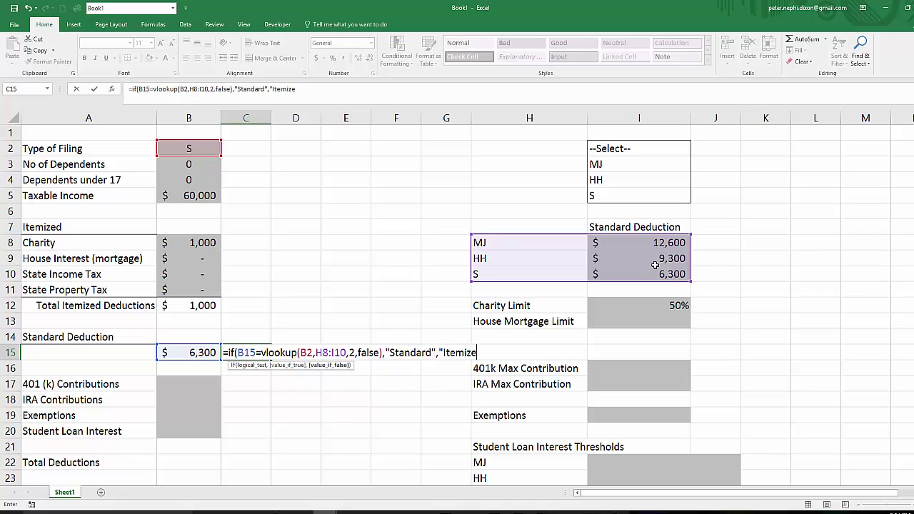
text("))
key(Return)
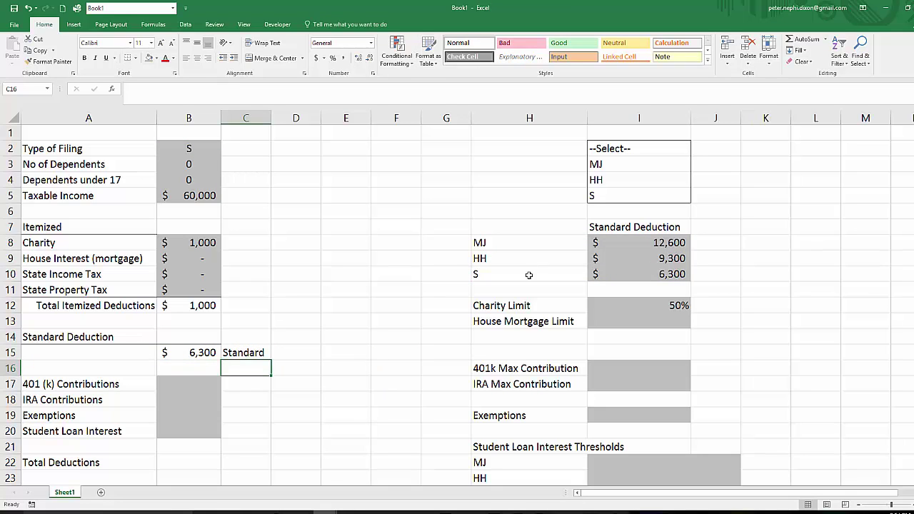
click(236, 350)
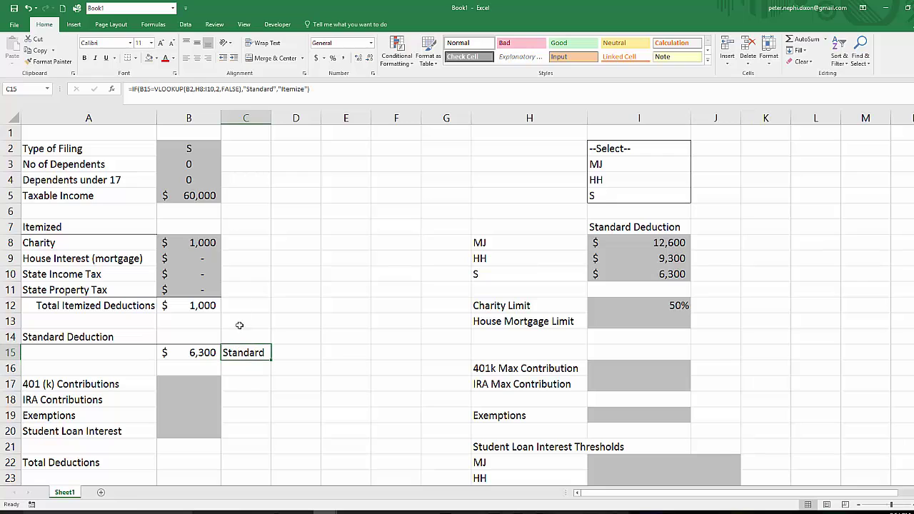
Enter 8,000 for House Interest (mortgage) and 2,000 for State Property Tax in the Itemized section.
click(197, 258)
text(8)
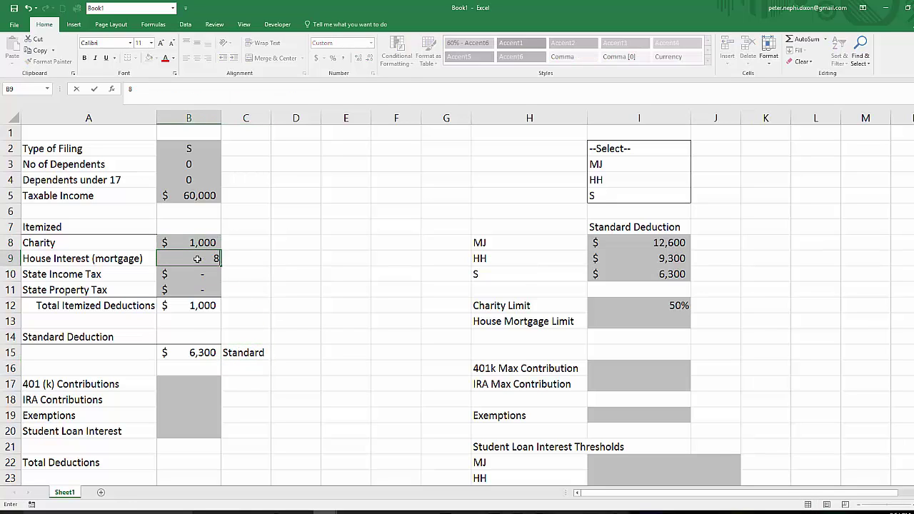
text(,00000)
key(Return)
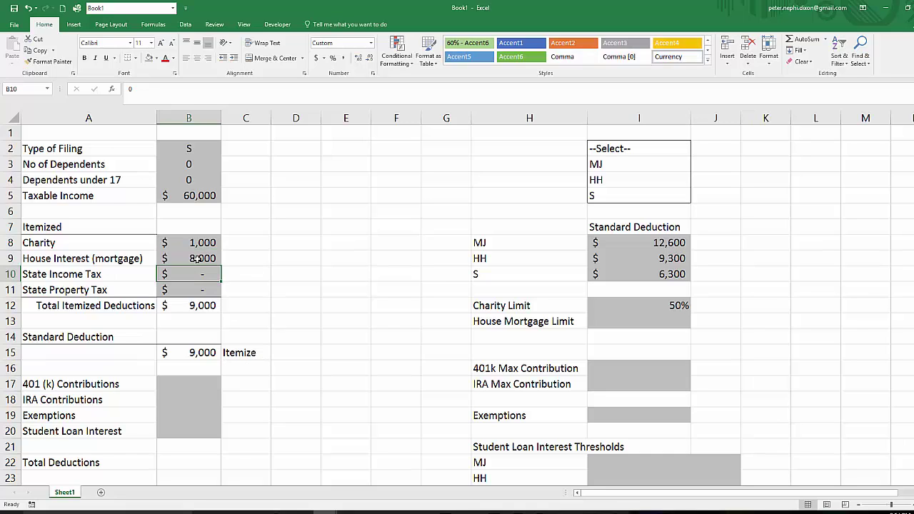
key(Return)
text(2)
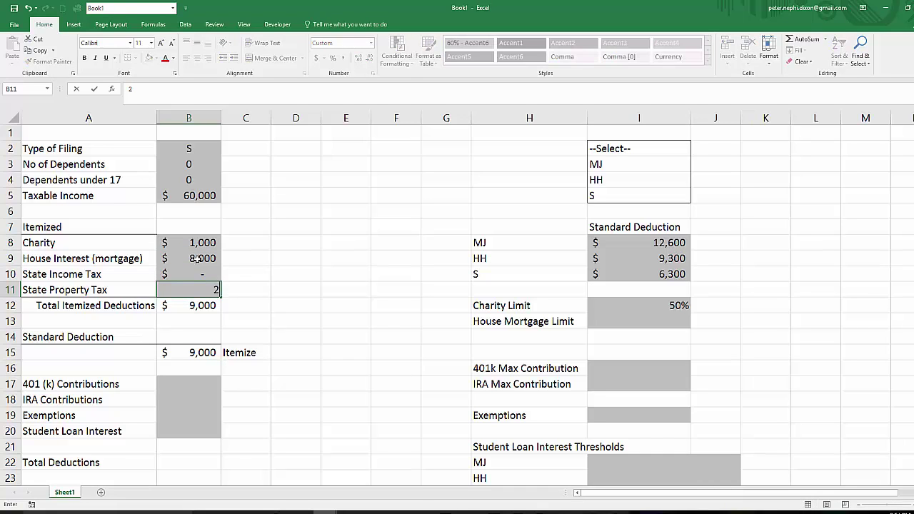
text(,00000)
key(Return)
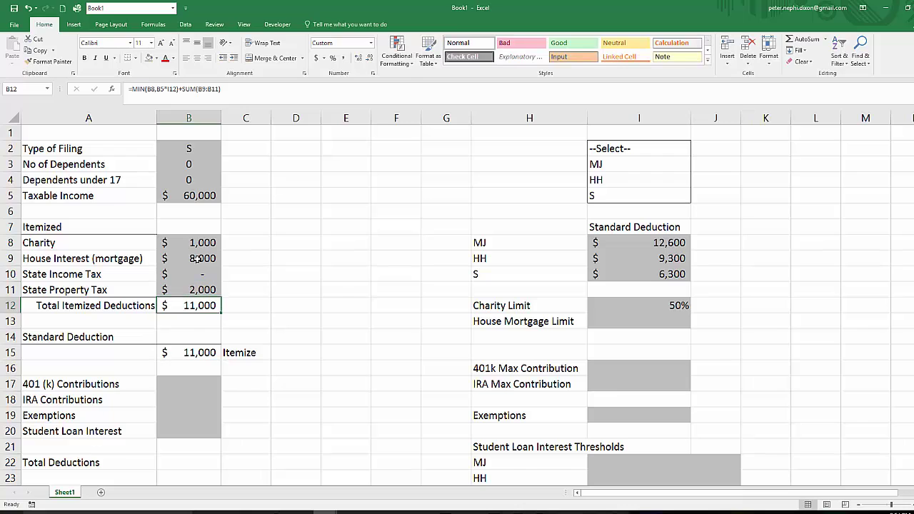
Examine the deduction amount in B15 and the Standard/Itemize label formula in C15 after the new itemized entries.
key(Return)
key(Up)
key(Down)
key(Down)
key(Down)
key(Right)
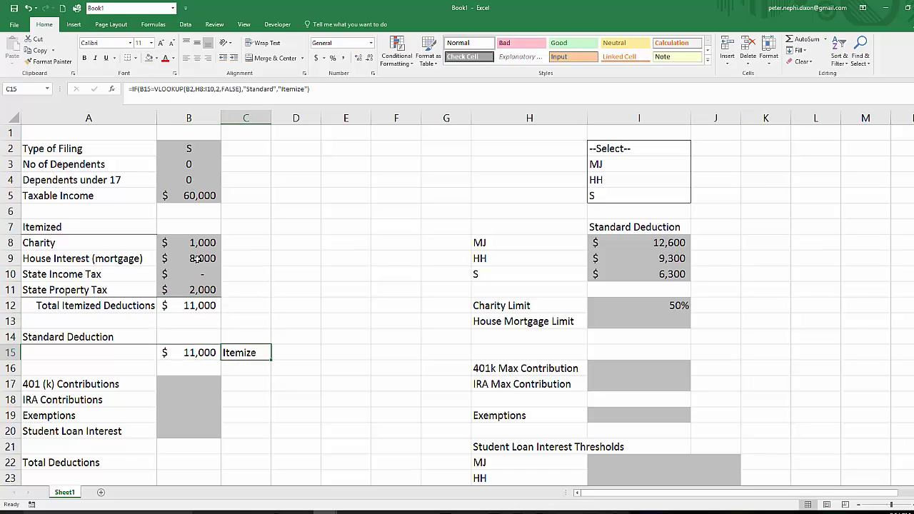
key(Left)
key(Up)
key(Down)
key(Down)
key(Down)
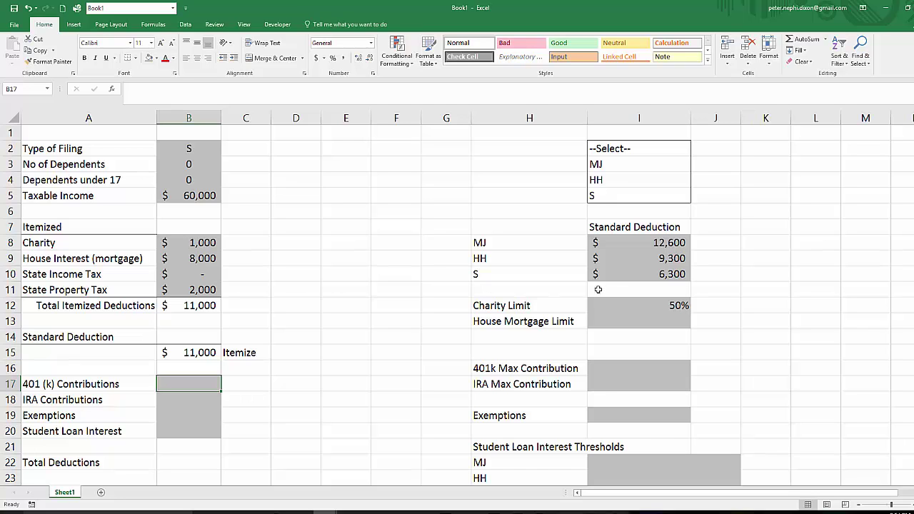
Enter 18000 as the 401k Max Contribution in I16 and format it as dollar accounting without decimals.
click(664, 321)
scroll(682, 339, down, 1)
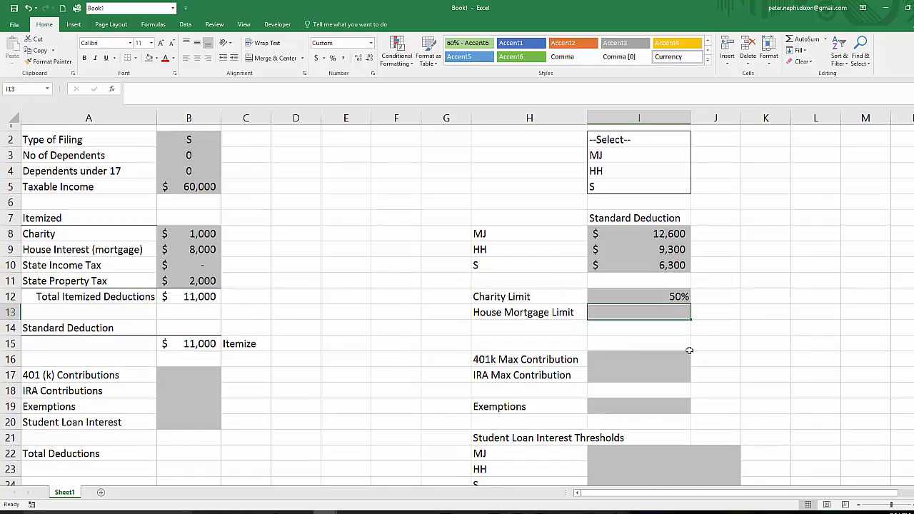
click(648, 320)
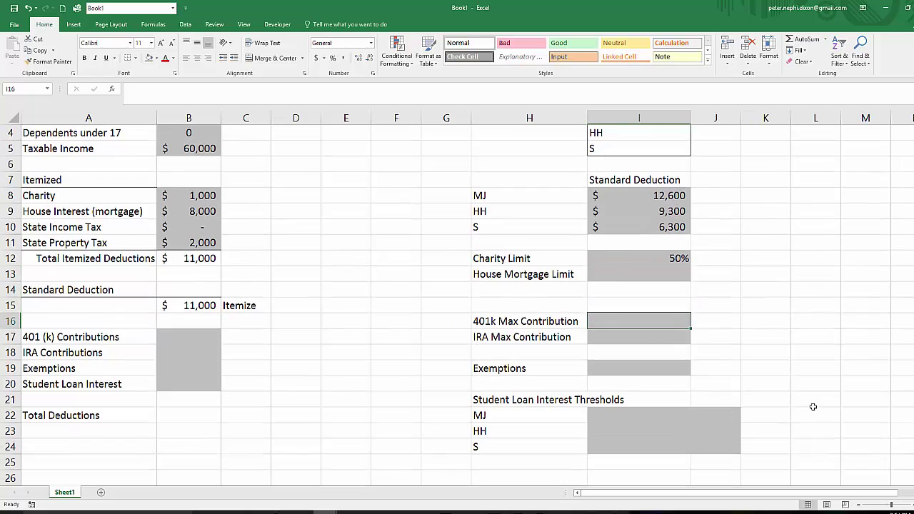
text(18000)
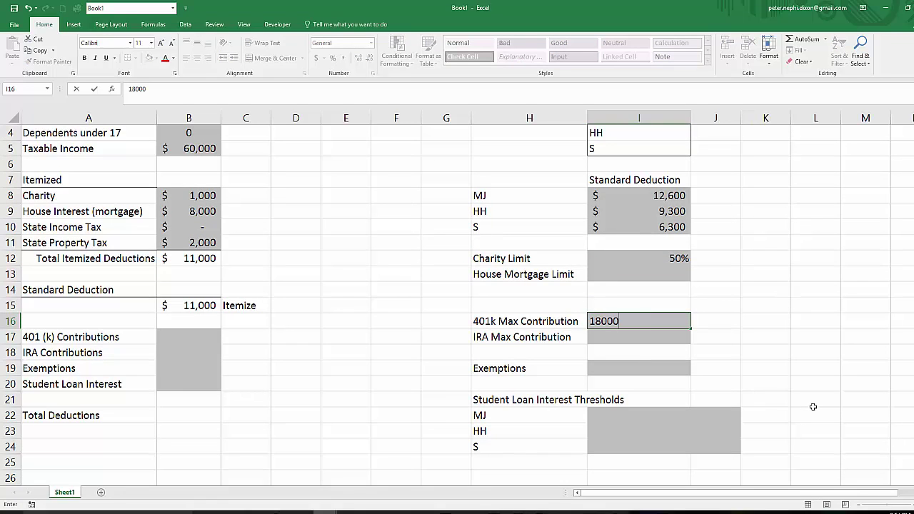
key(Return)
key(Up)
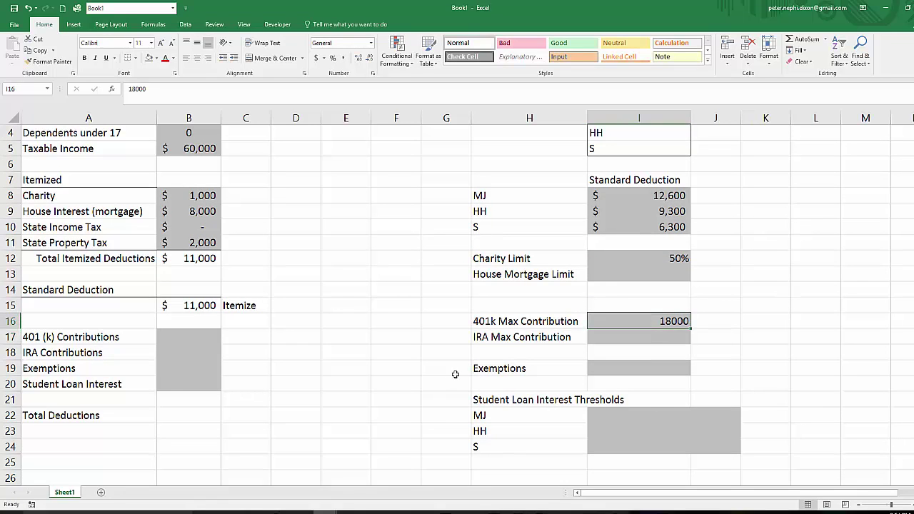
click(332, 59)
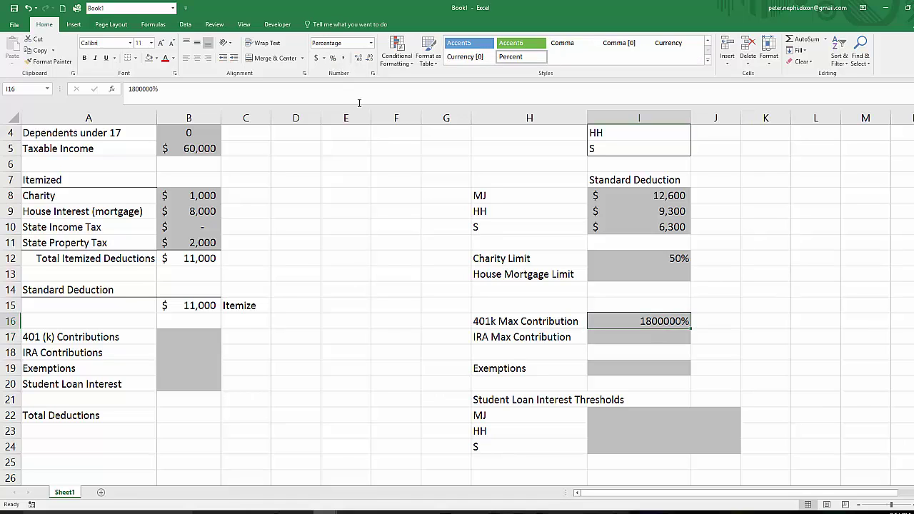
click(316, 58)
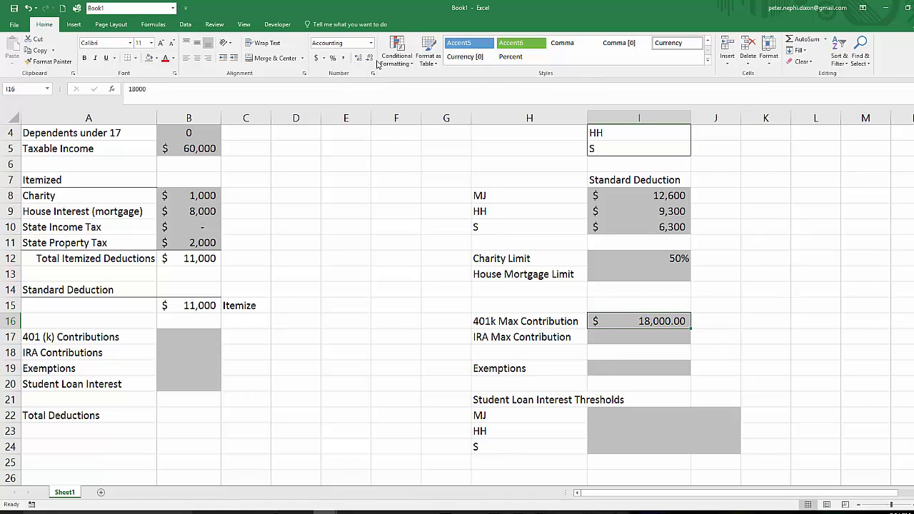
click(370, 60)
click(370, 60)
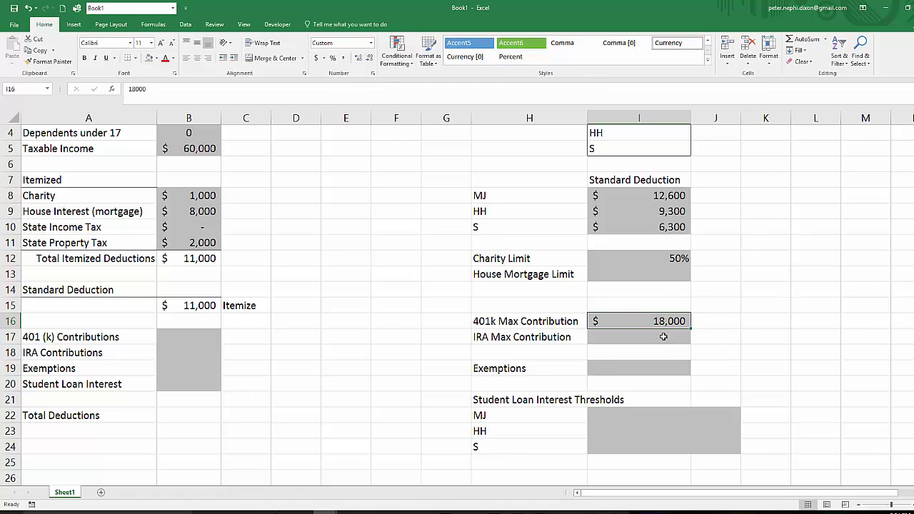
Enter 5500 as the IRA Max Contribution in I17 and format it as dollar accounting without decimals.
click(661, 339)
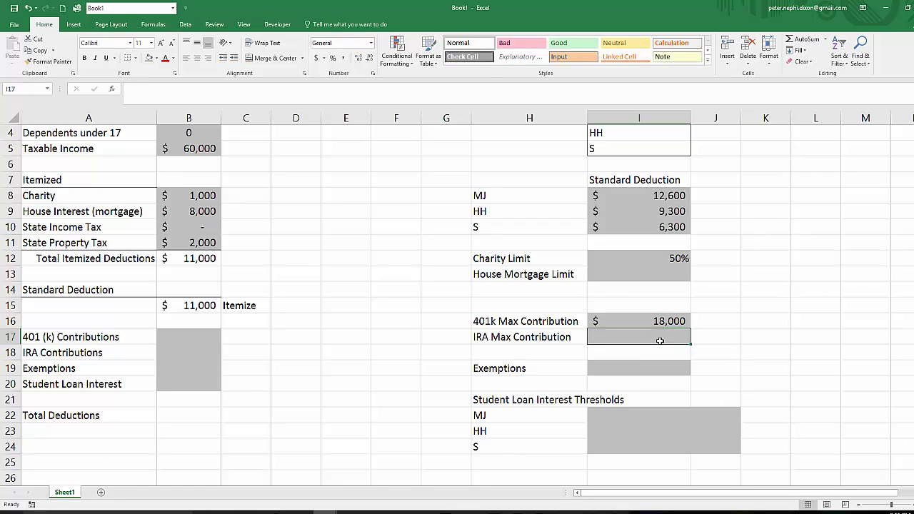
text(5500)
key(Return)
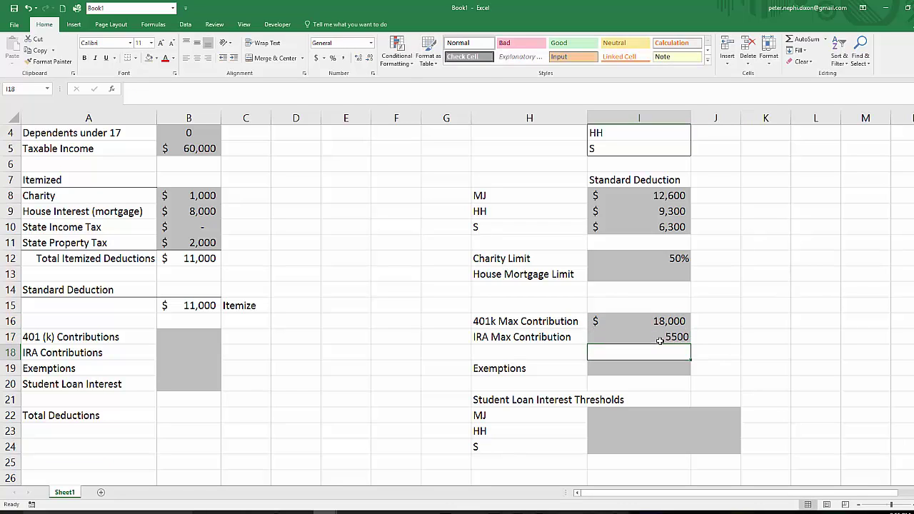
key(Up)
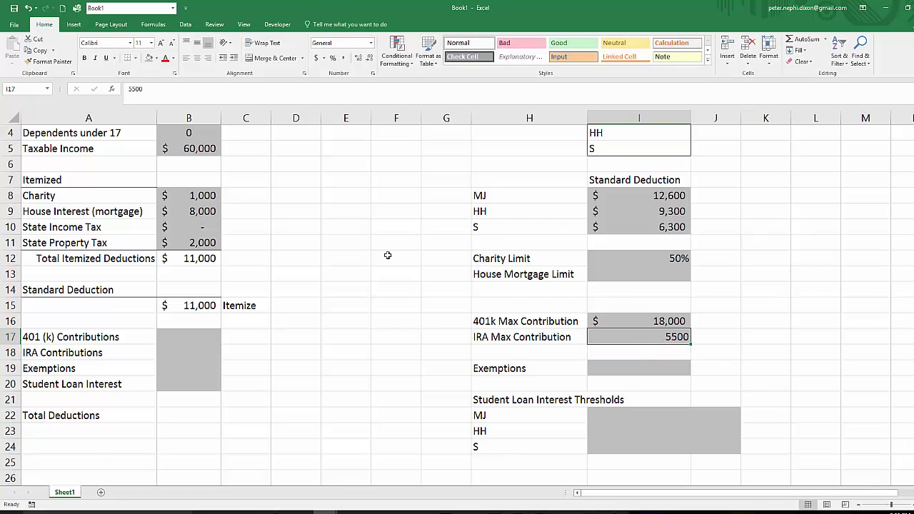
click(316, 58)
click(369, 61)
click(369, 62)
click(712, 368)
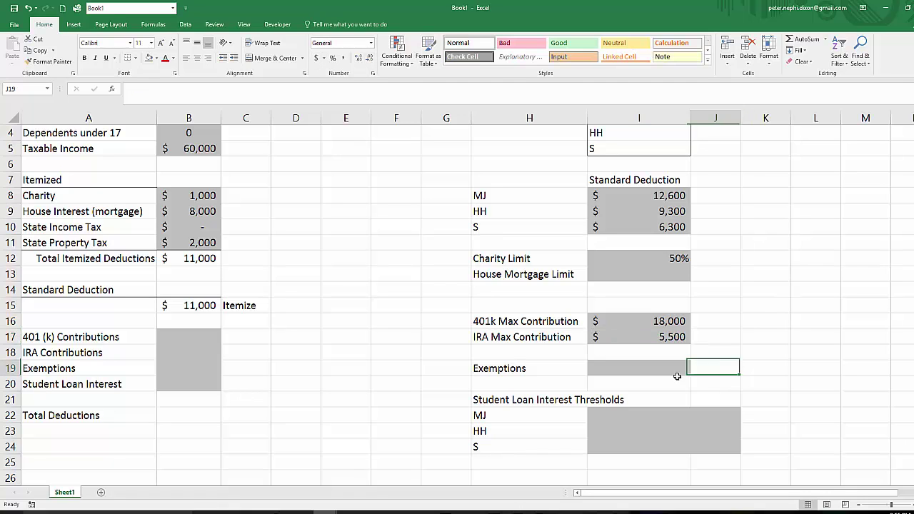
click(658, 369)
Enter 4000 for 401 (k) Contributions in B17 and 0 for IRA Contributions in B18.
click(180, 341)
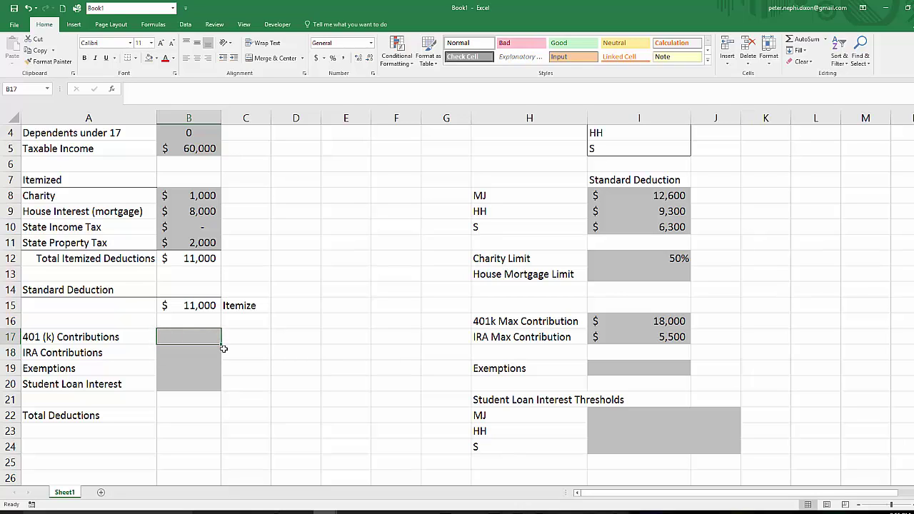
text(400)
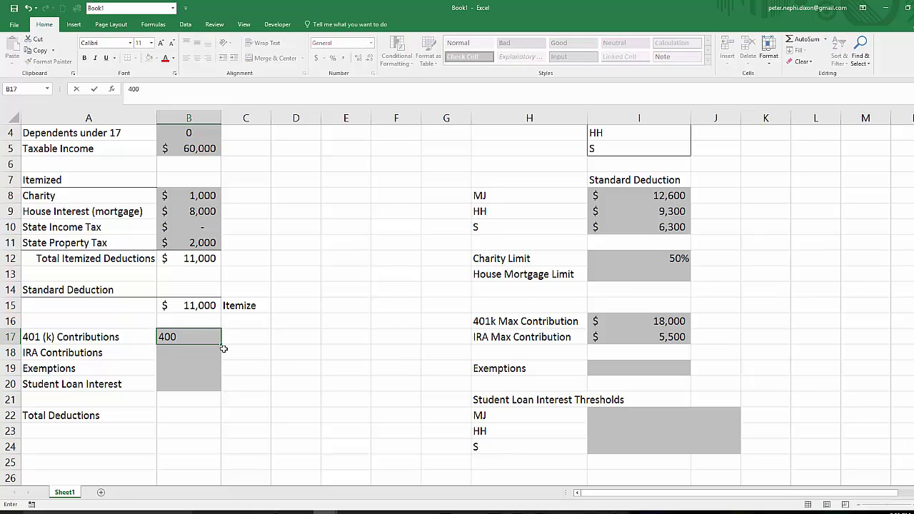
text(0)
key(Return)
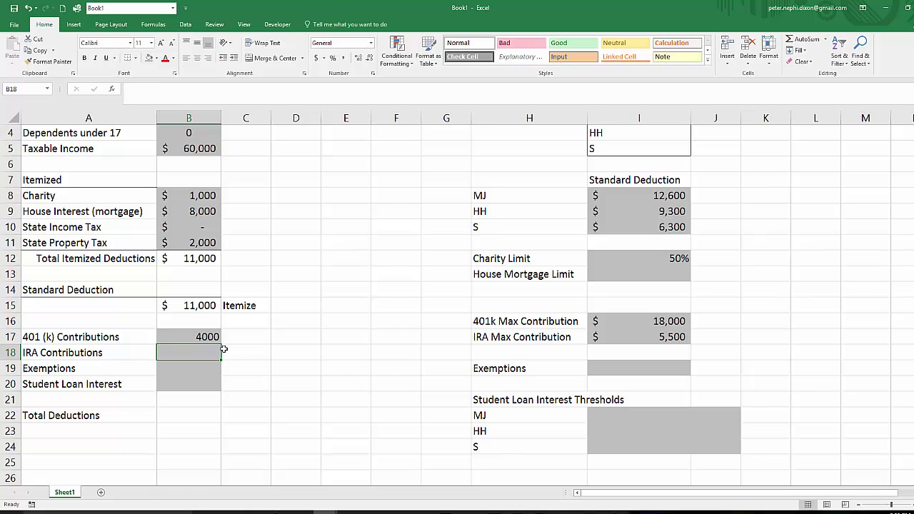
text(0)
key(Return)
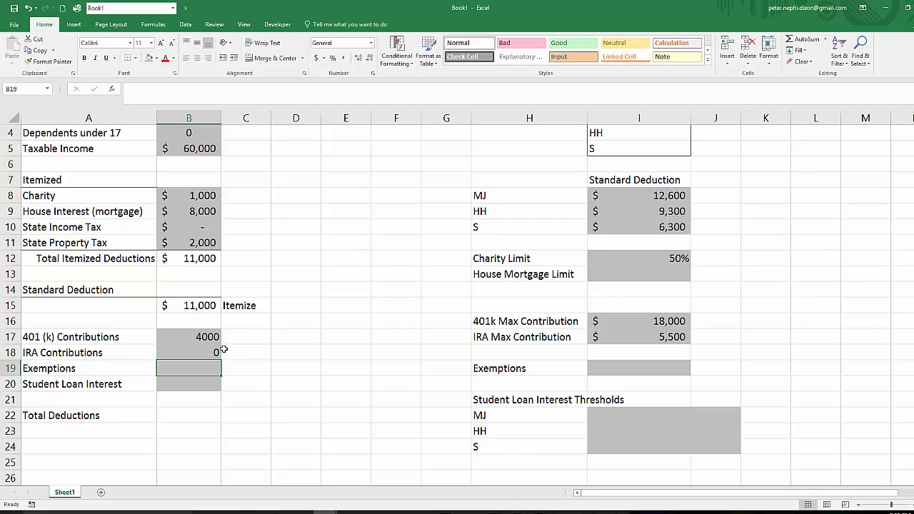
key(Up)
key(Up)
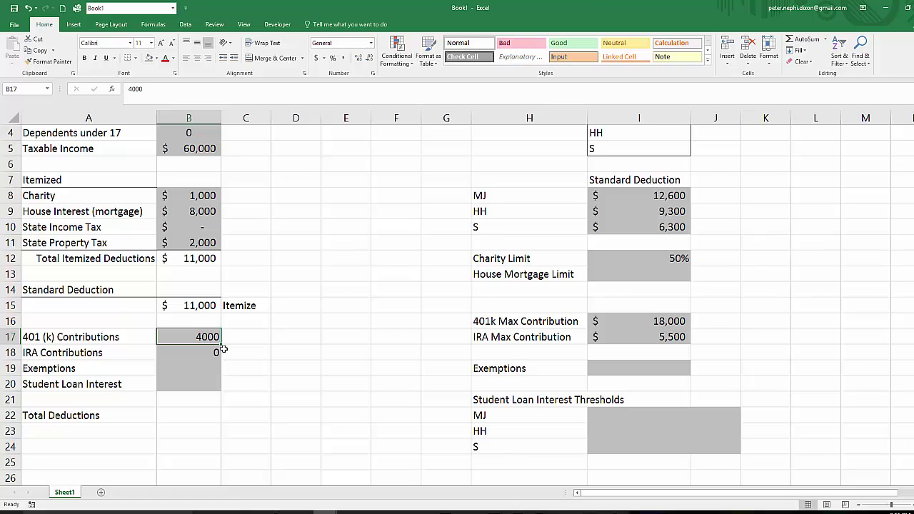
key(Down)
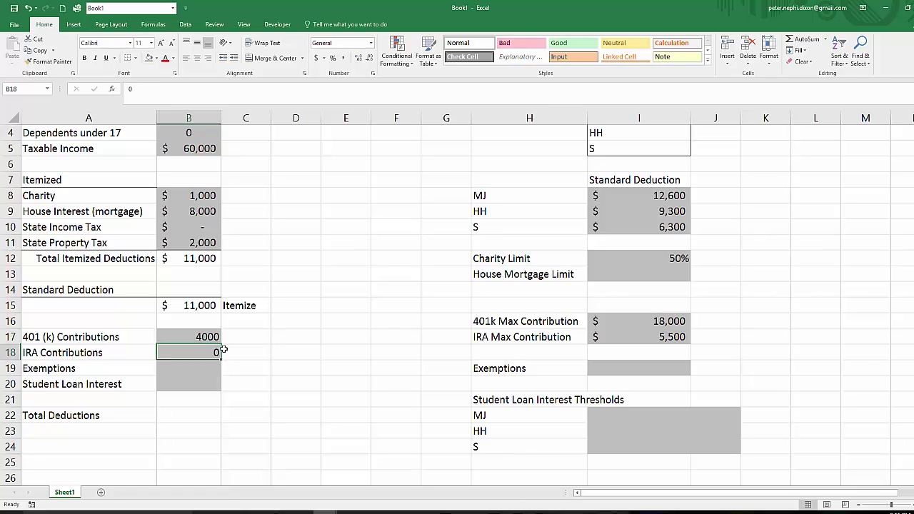
key(Down)
key(Up)
key(Up)
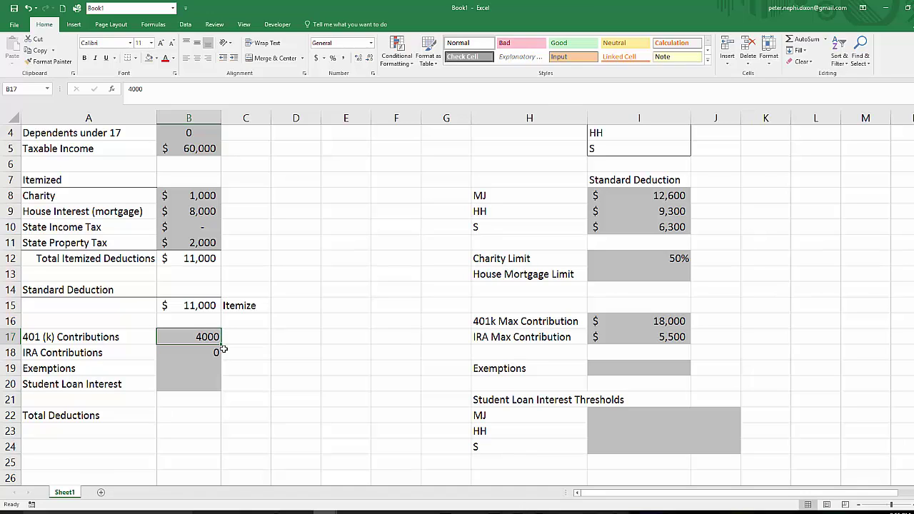
key(Down)
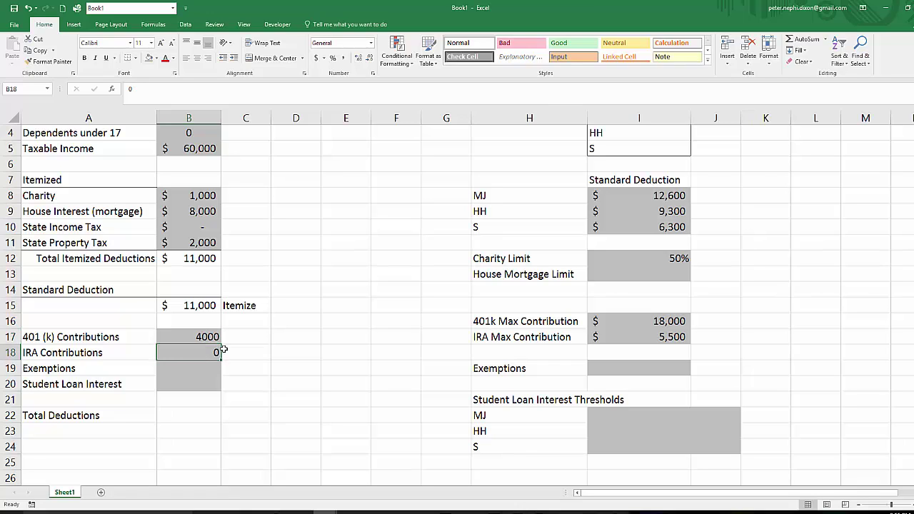
key(Down)
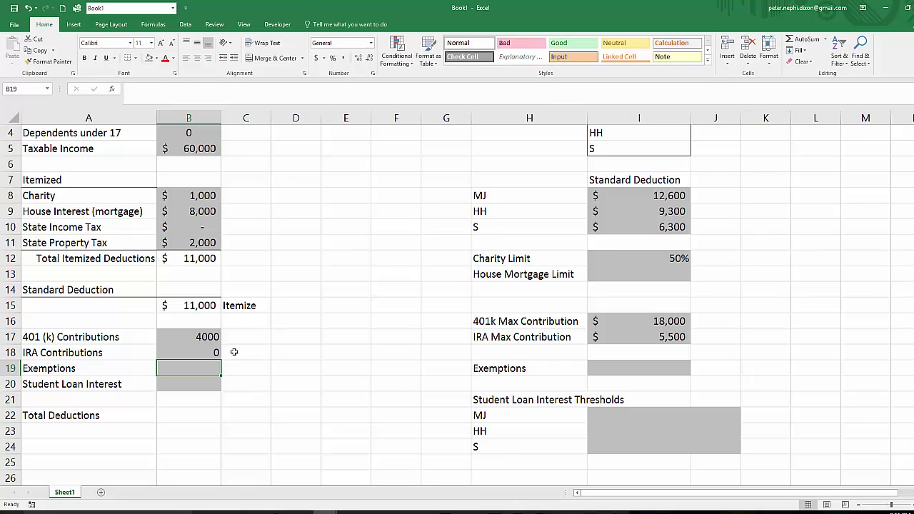
Enter 4050 as the Exemptions amount in I19 and format it as dollar accounting without decimals.
click(663, 370)
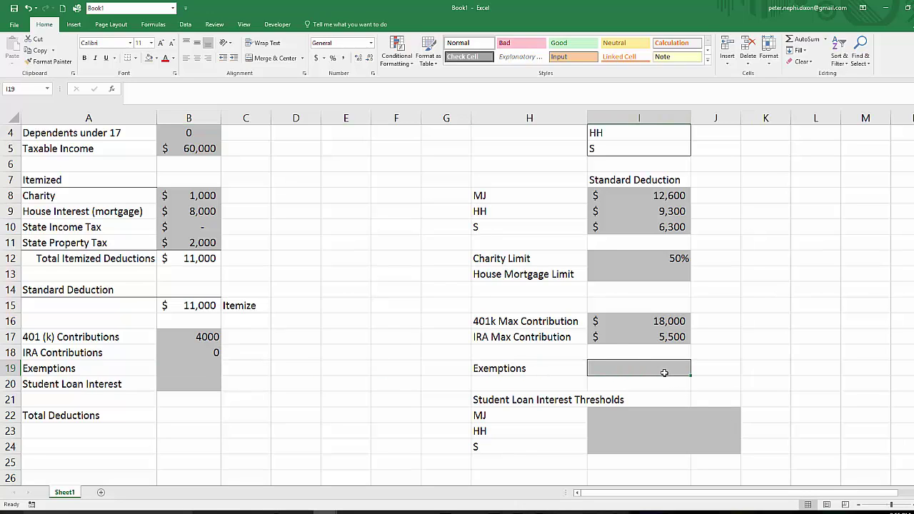
text(4050)
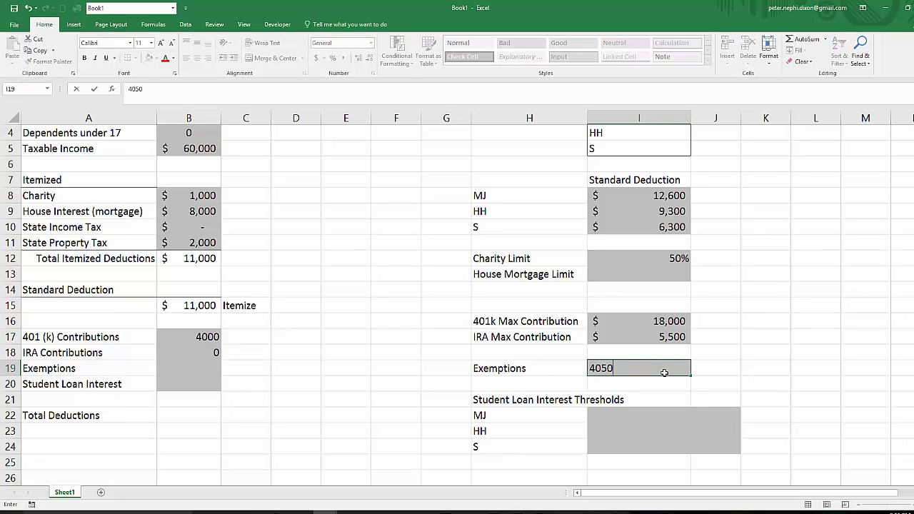
key(Return)
key(Up)
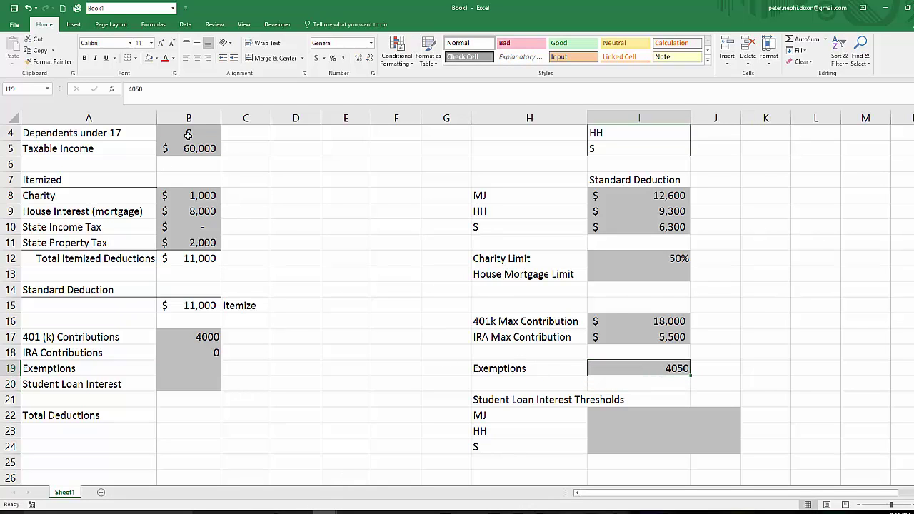
click(316, 57)
click(368, 60)
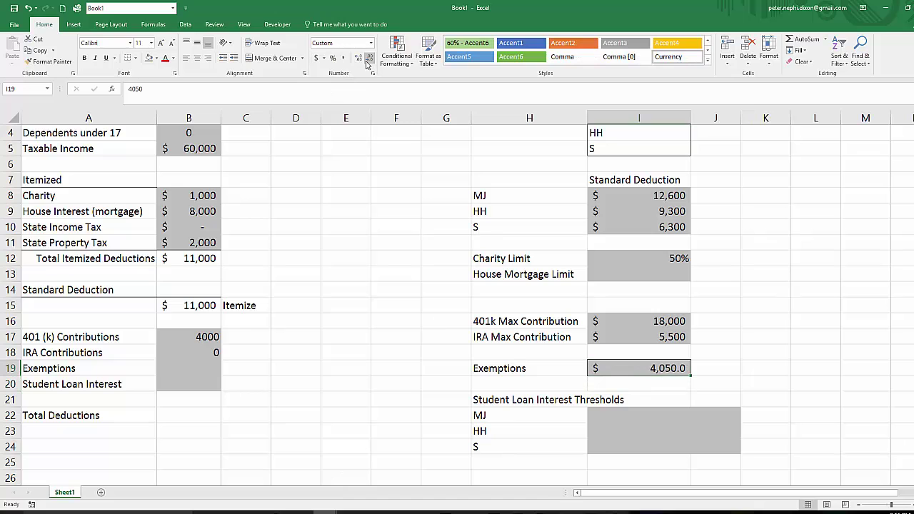
click(367, 59)
Change the Type of Filing in B2 to MJ using its list of filing options.
scroll(281, 275, up, 1)
scroll(604, 432, down, 1)
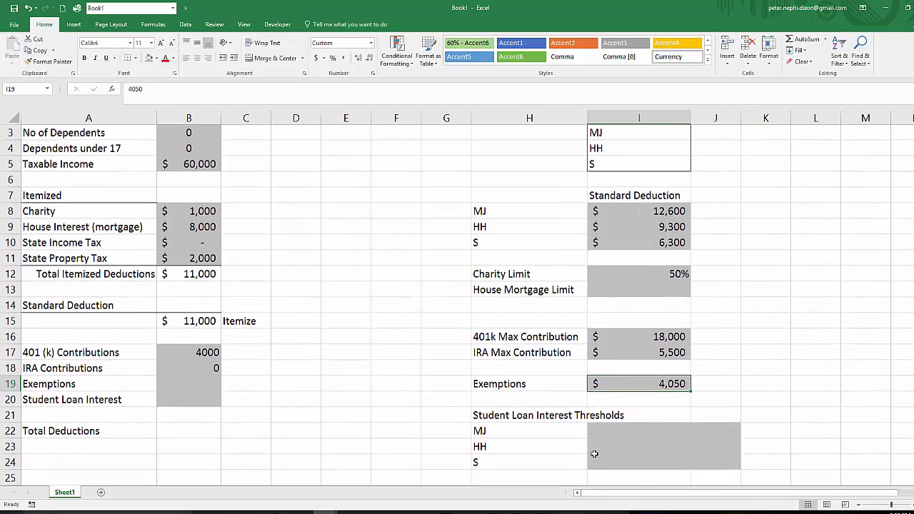
scroll(408, 374, up, 1)
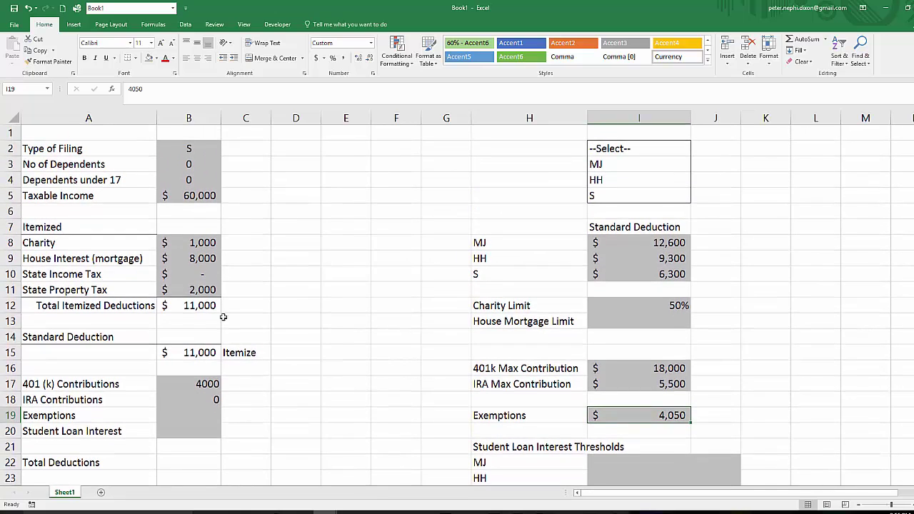
click(202, 150)
click(225, 150)
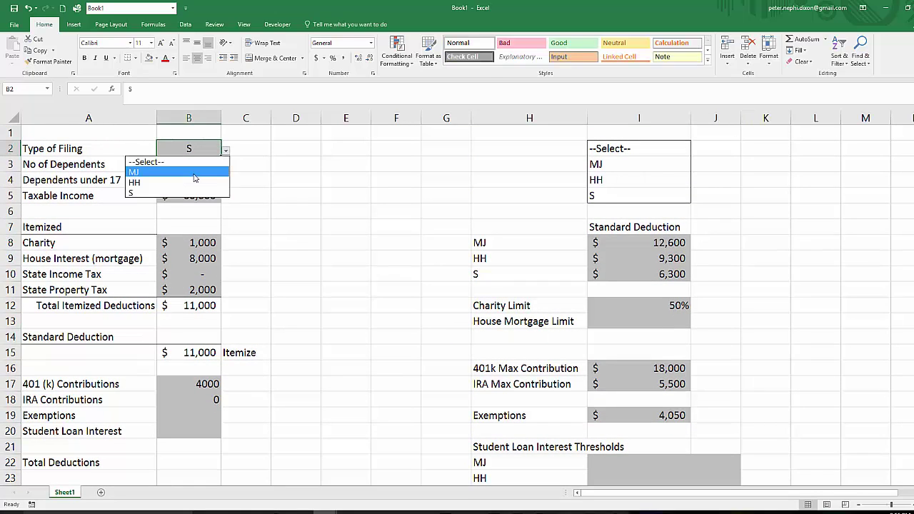
click(189, 173)
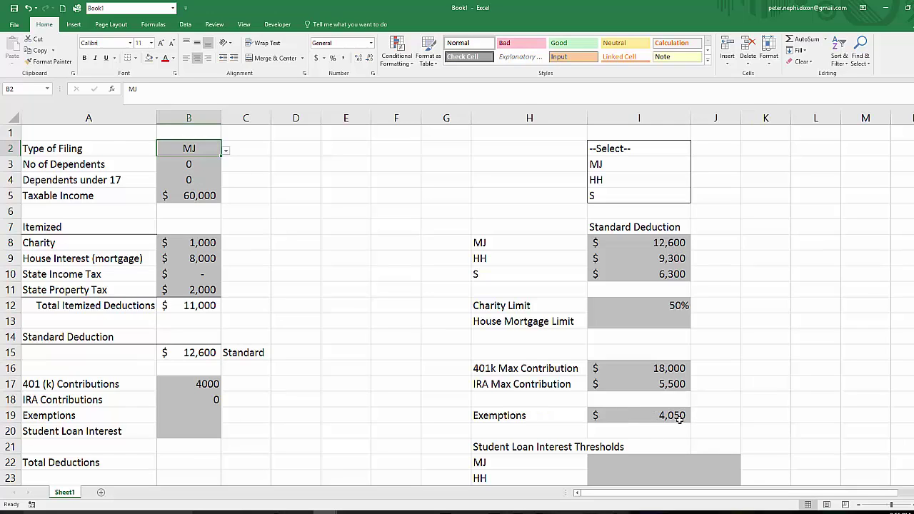
Enter 3 for No of Dependents in B3 and 3 for Dependents under 17 in B4.
click(200, 166)
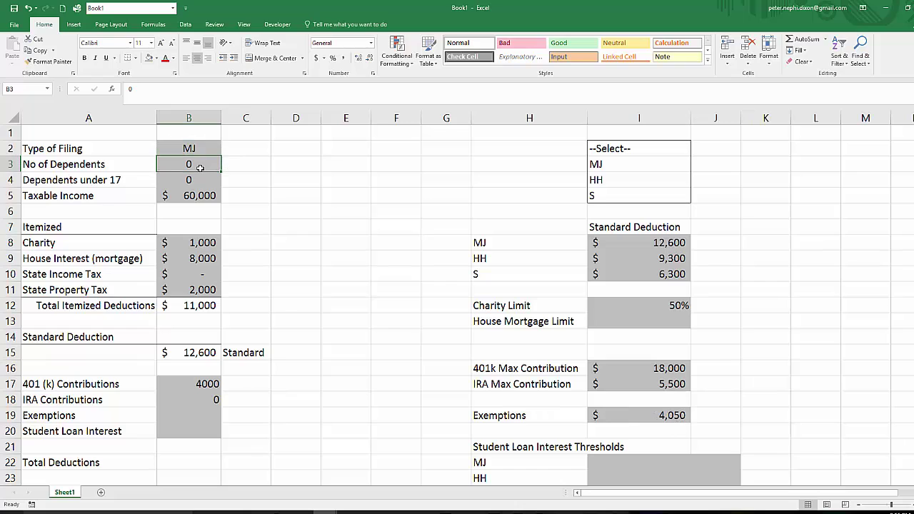
text(3)
key(Return)
text(3)
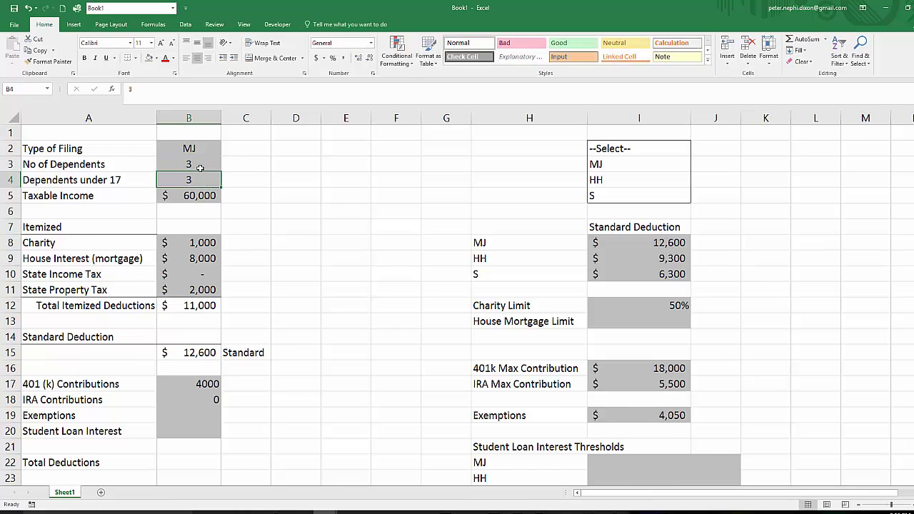
key(Return)
key(Return)
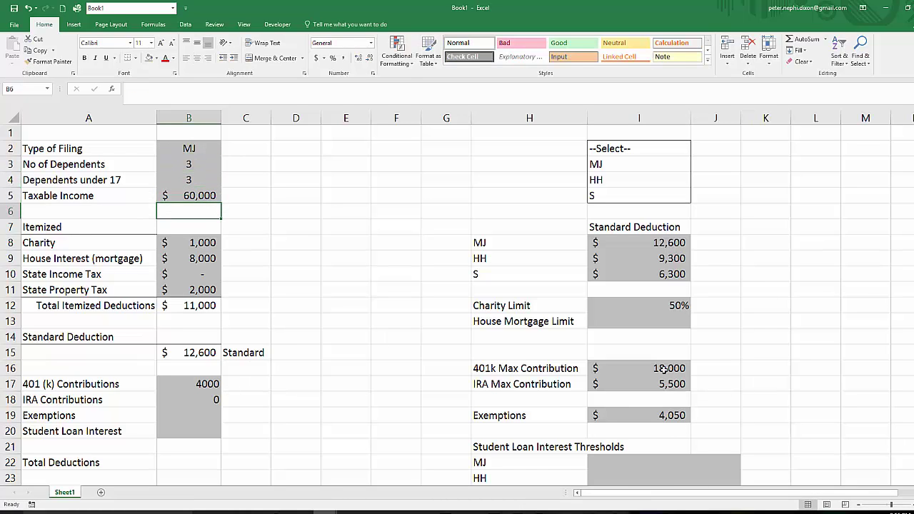
Remove the grey fill from the Exemptions cell B19.
click(682, 420)
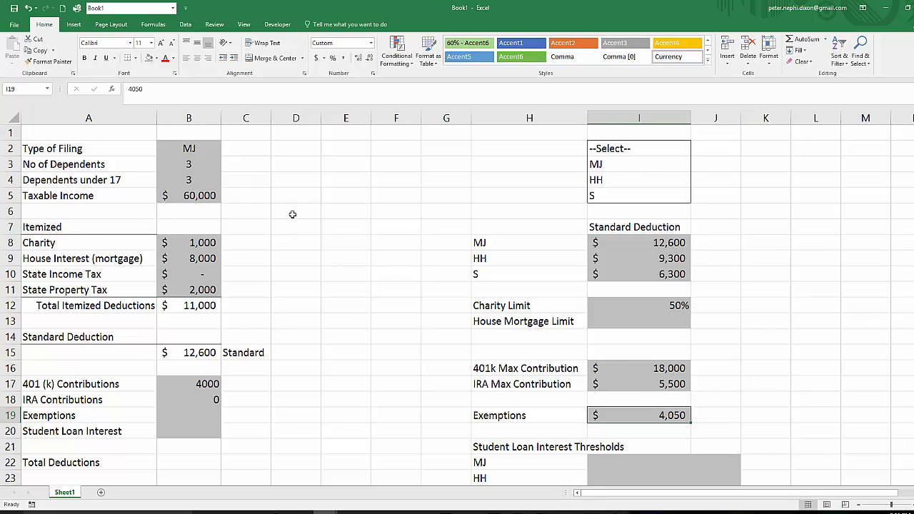
click(198, 414)
click(341, 466)
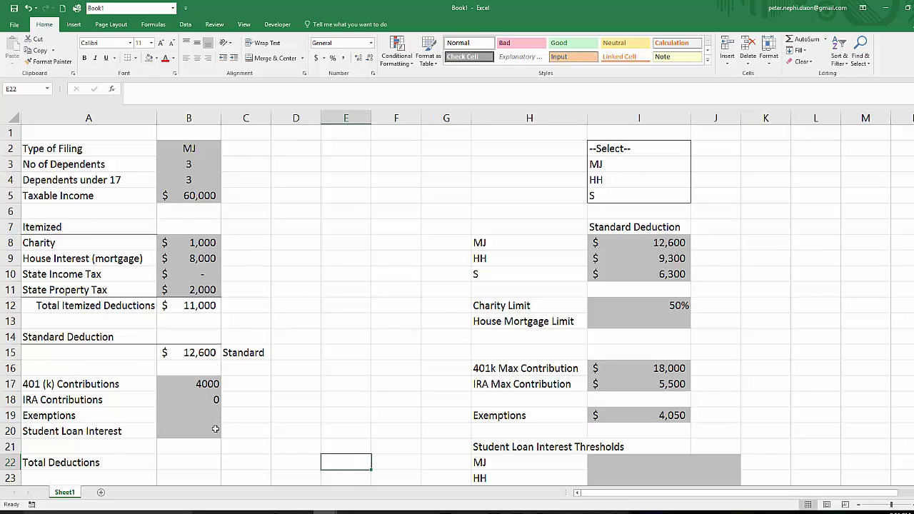
click(213, 419)
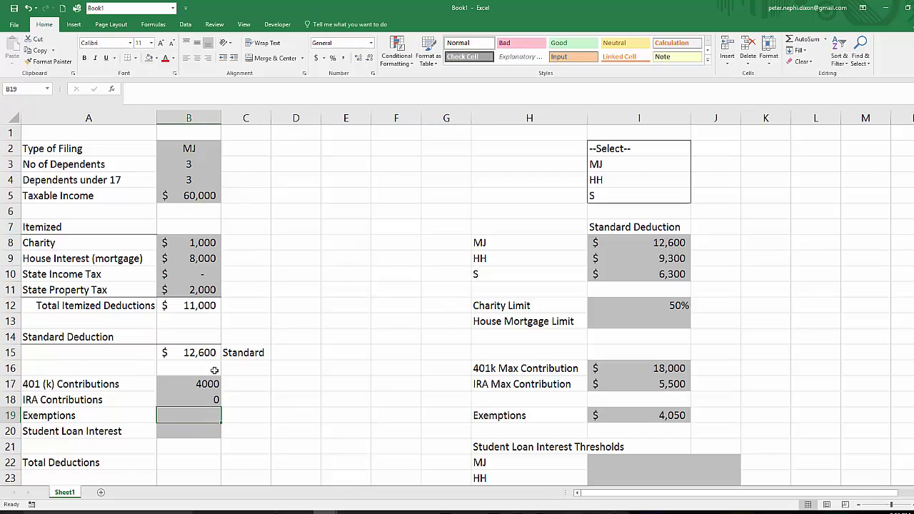
click(157, 58)
click(180, 145)
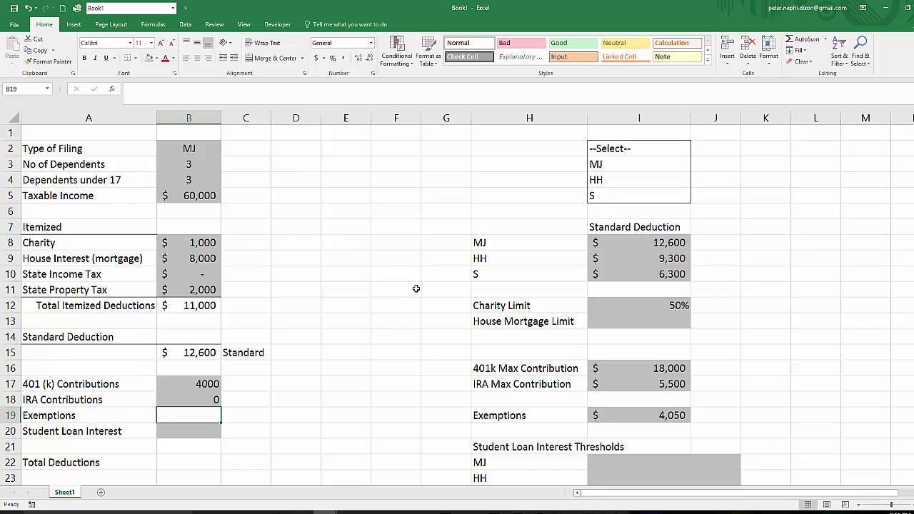
Begin an IF formula in B19 that returns I19*(2+B3) when the filing type in B2 equals "MJ".
text(=)
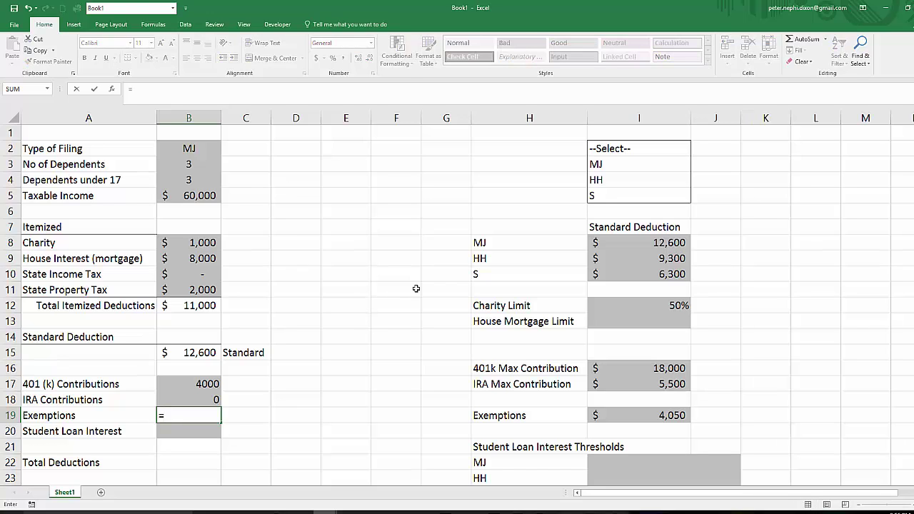
text(if)
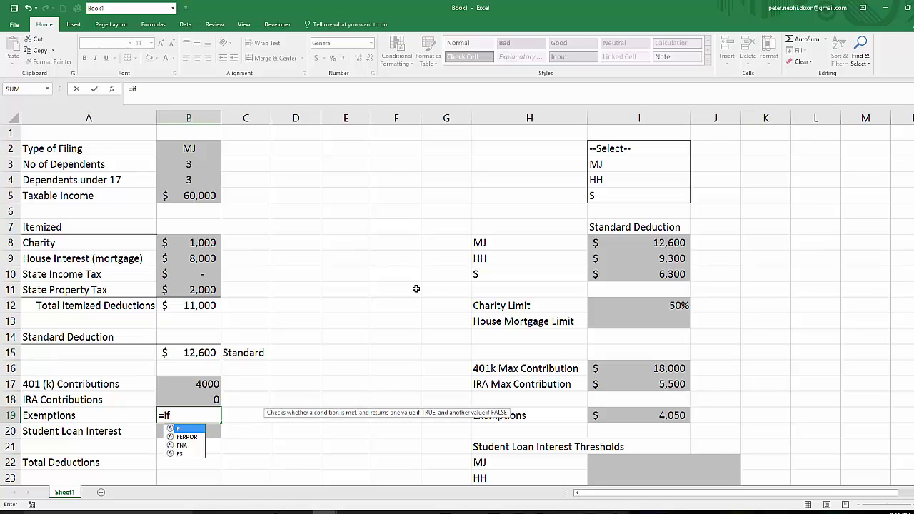
text(()
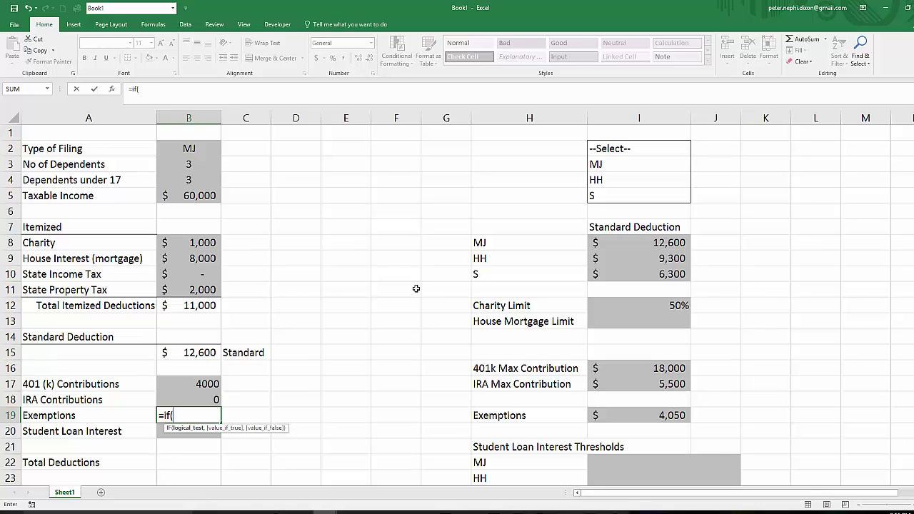
click(189, 147)
text(=)
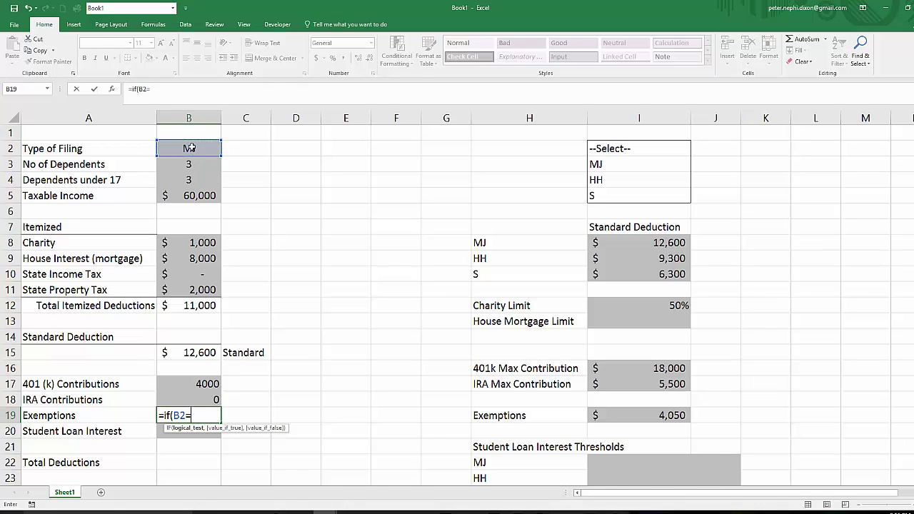
text("MJ",)
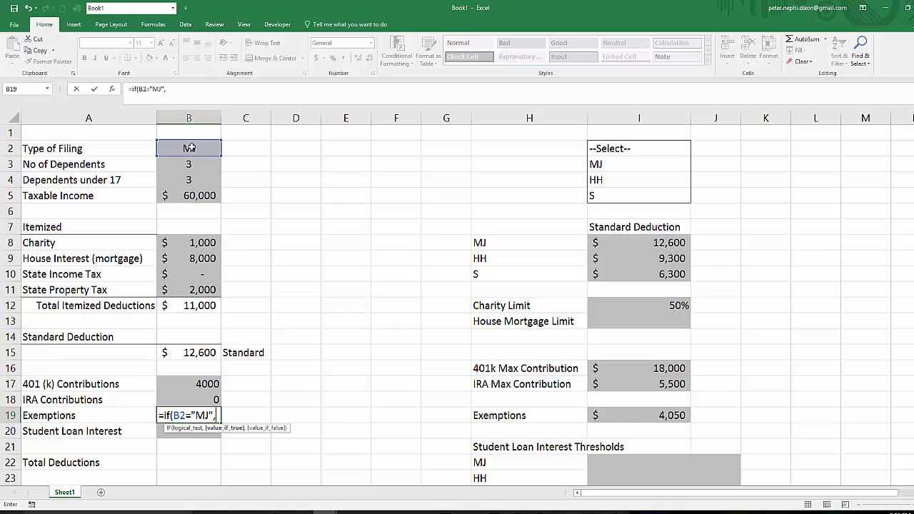
click(650, 415)
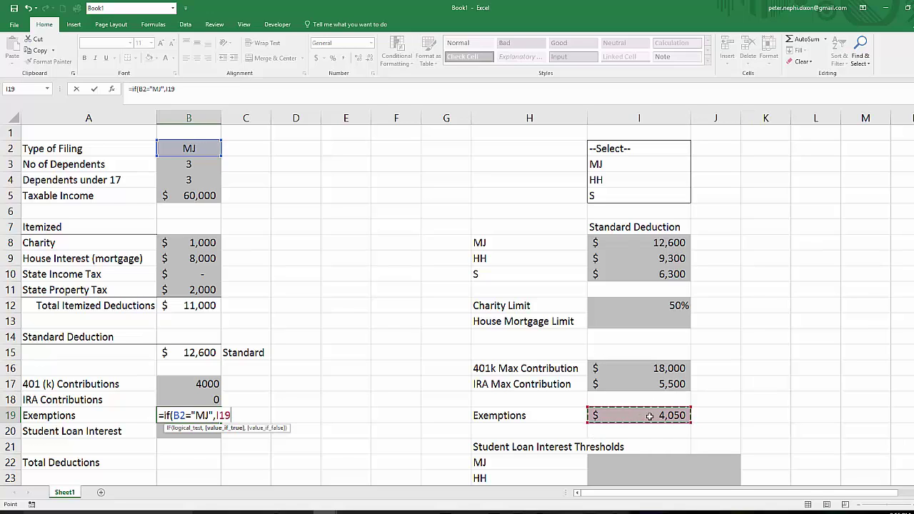
text(*)
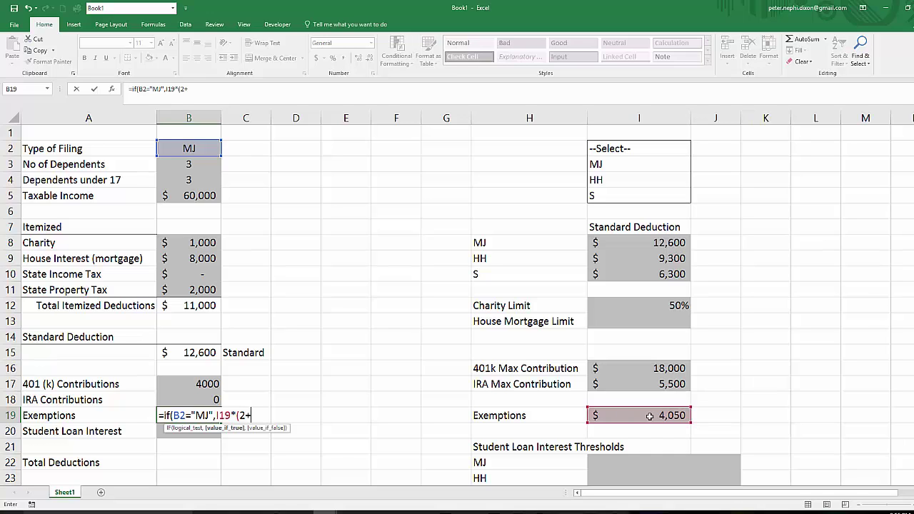
text((2+)
click(202, 164)
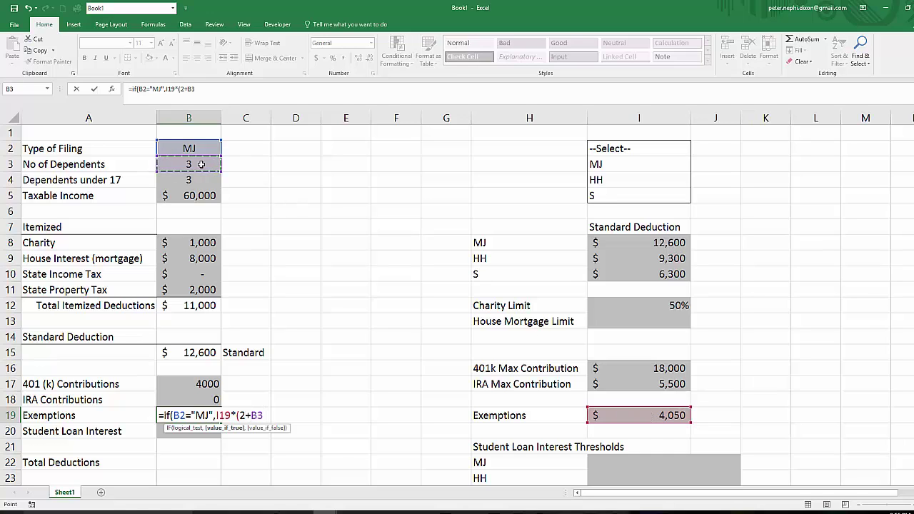
text())
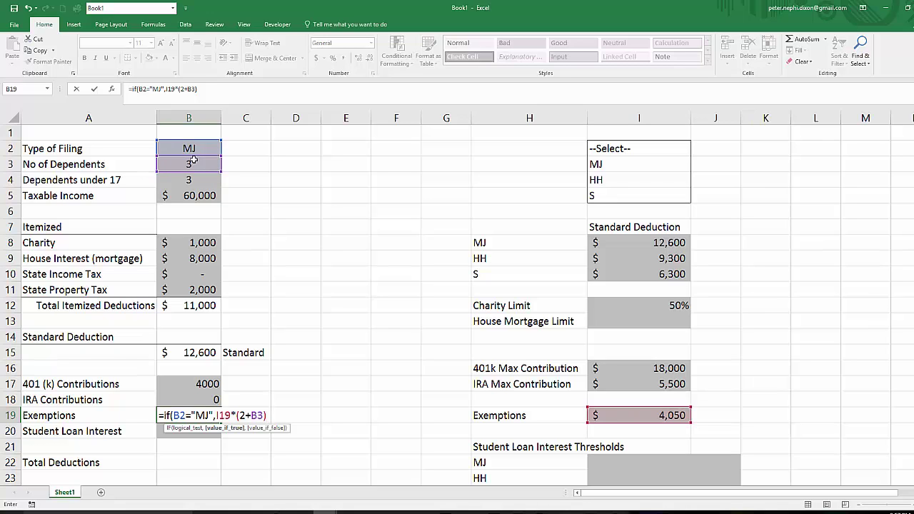
Add a nested IF to the B19 formula that returns I19*(1+B3) when B2 equals "HH".
text(,)
text(if()
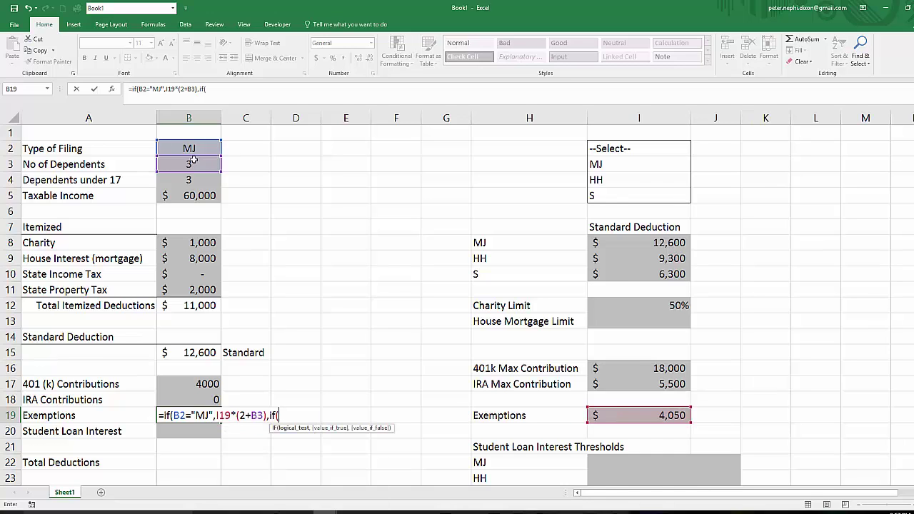
click(197, 147)
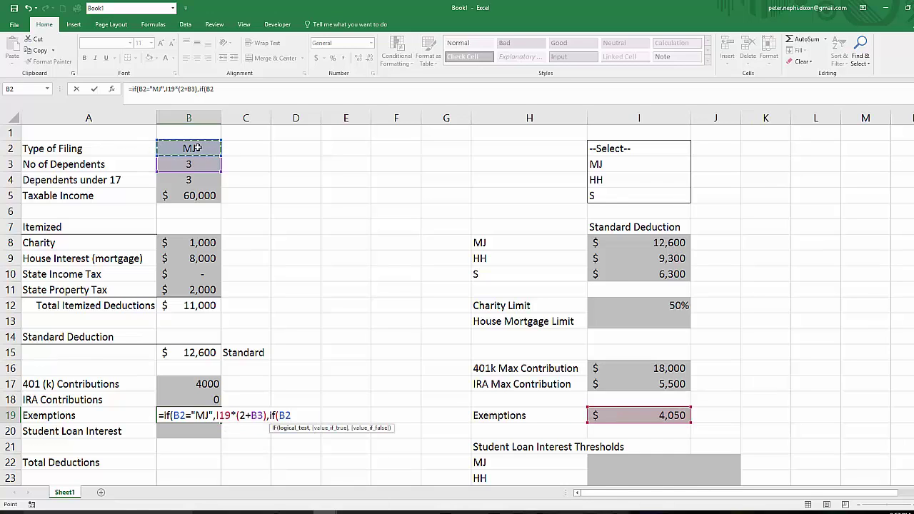
text(="HH)
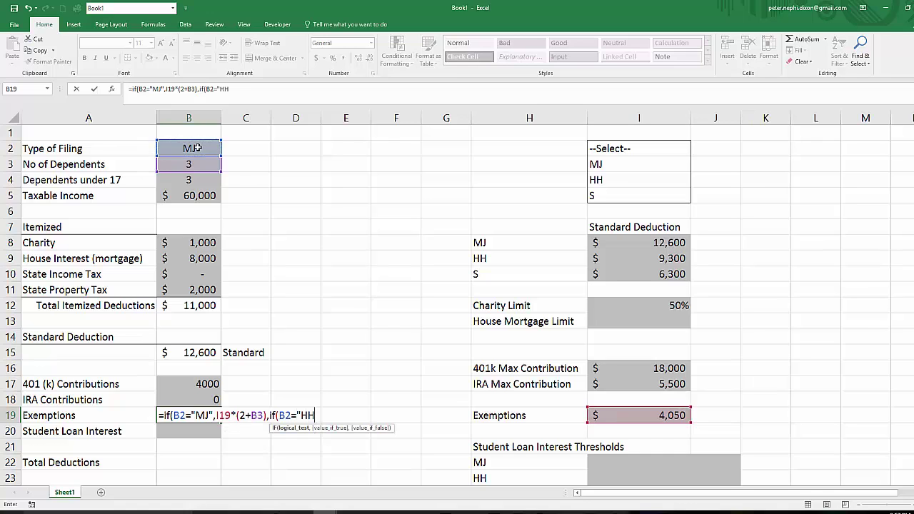
text("MJ",)
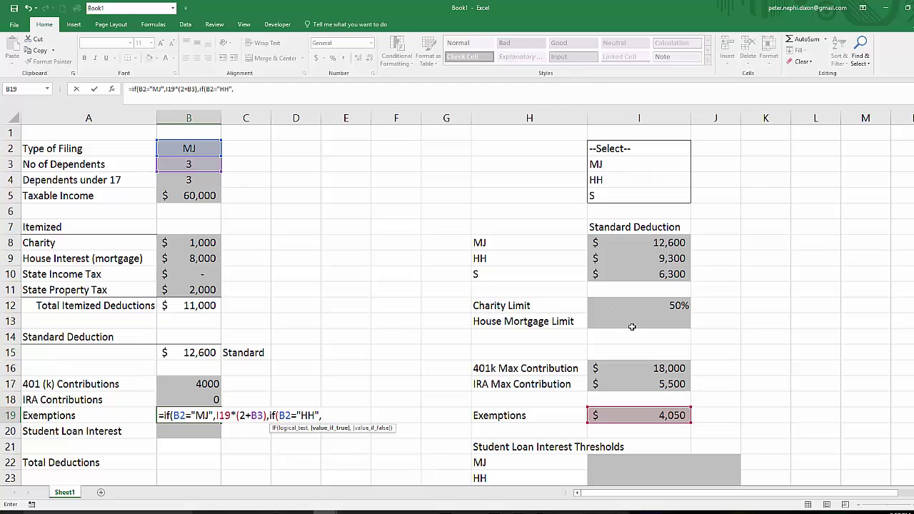
click(657, 415)
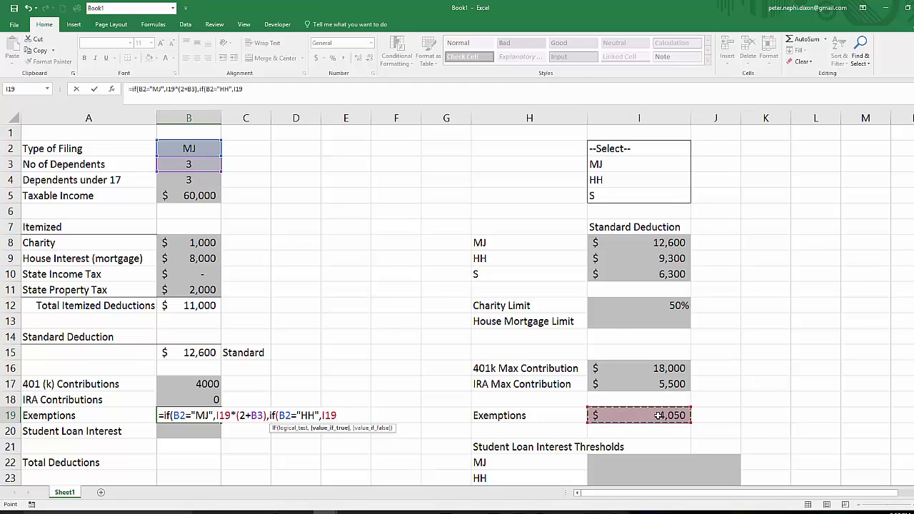
text(*)
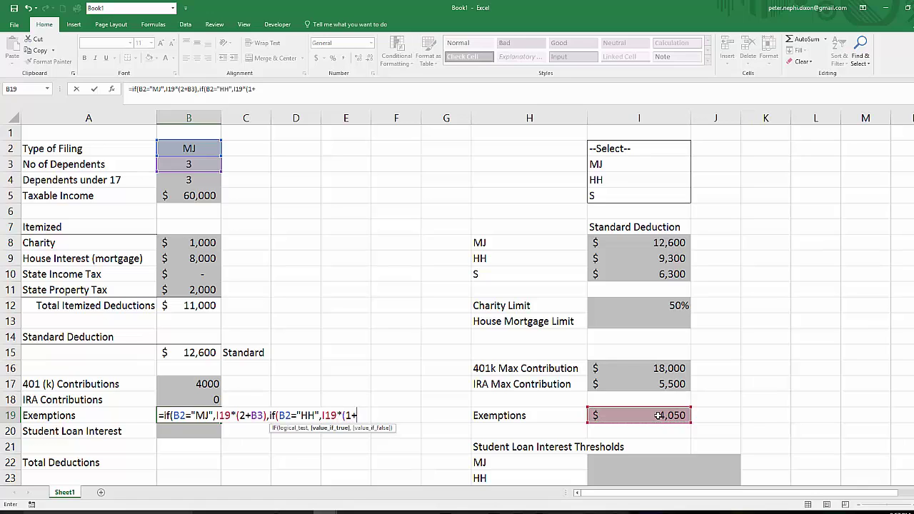
text((1+)
click(193, 164)
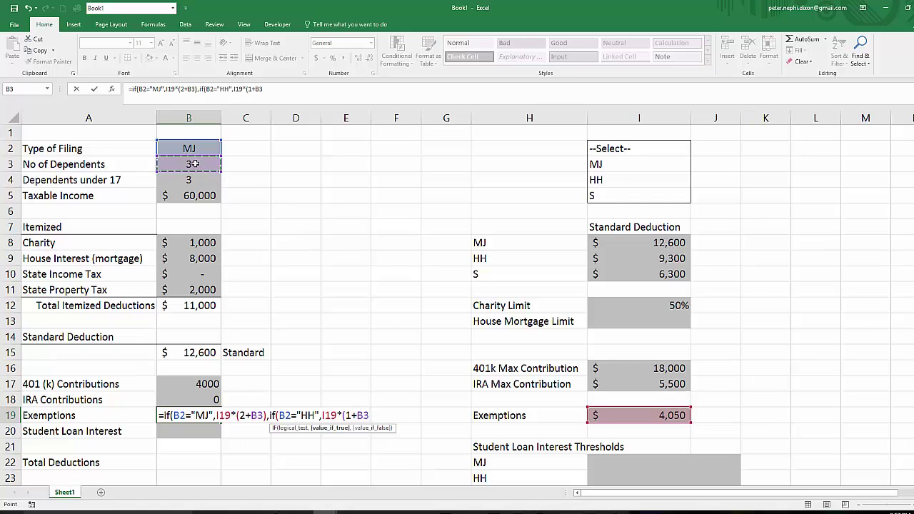
text())
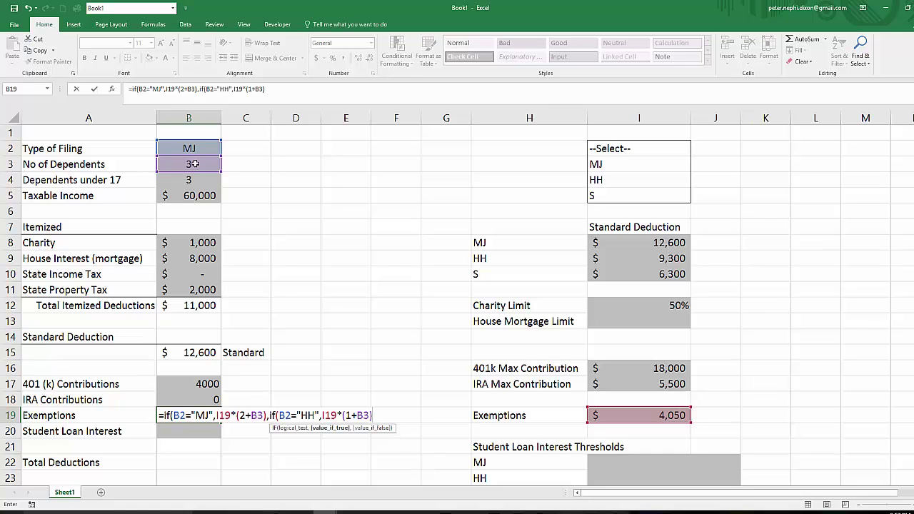
Complete the Exemptions formula in B19 with I19 as the value for any other filing type.
text(,)
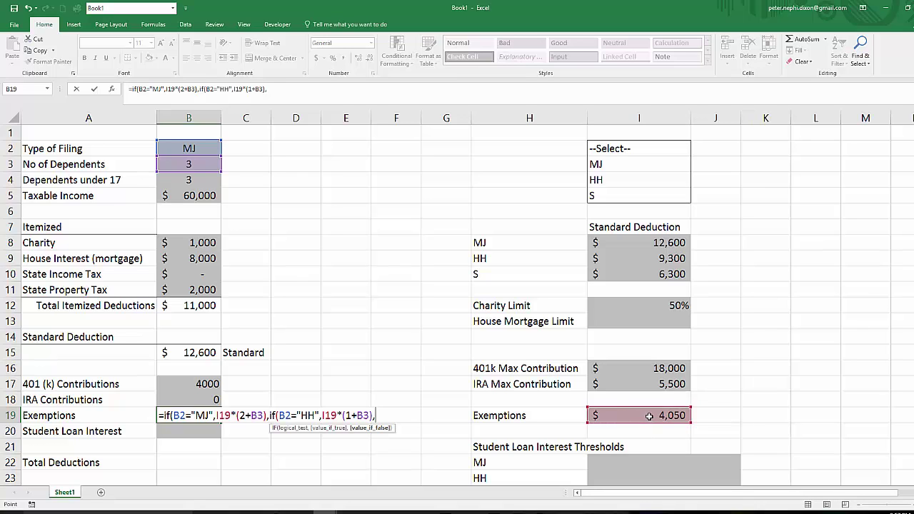
click(649, 416)
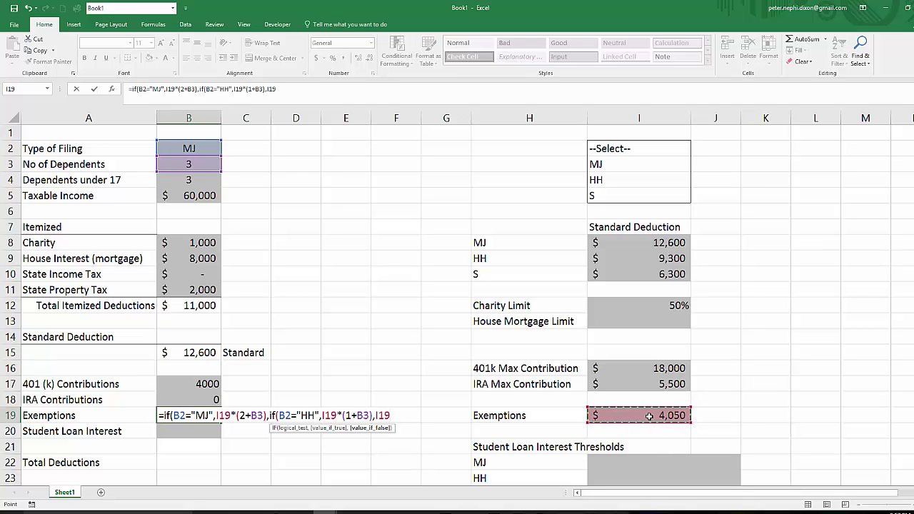
text())
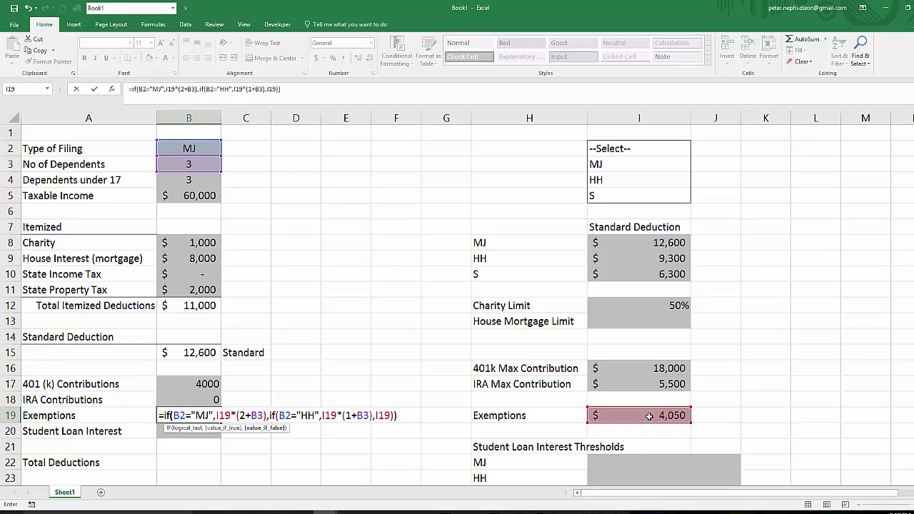
key(Return)
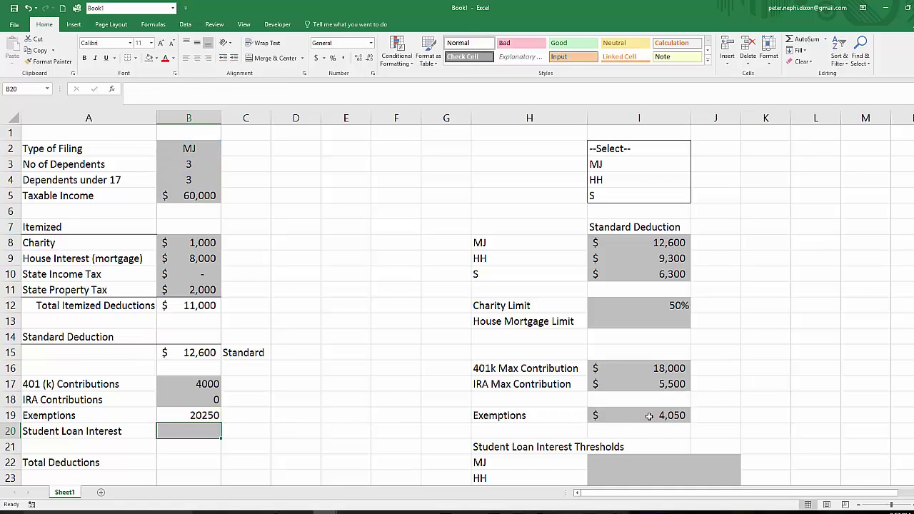
key(Up)
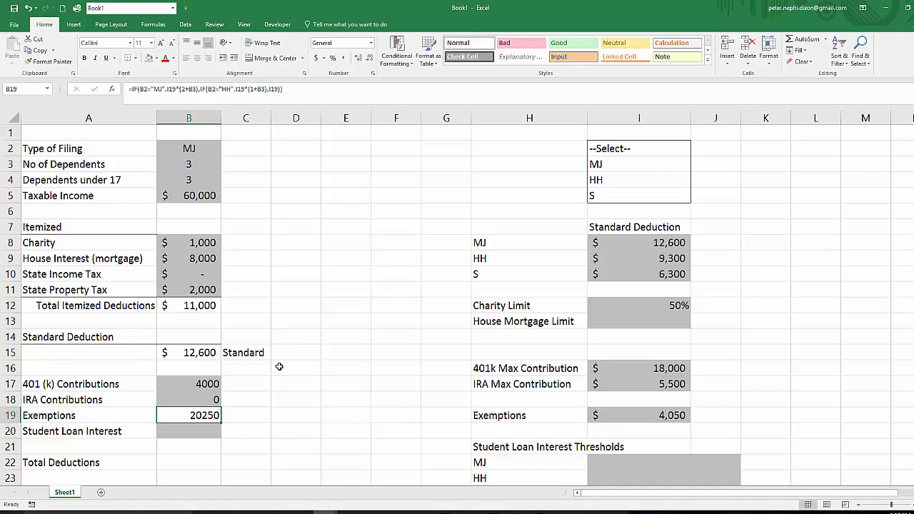
Format the 401 (k) Contributions amount in B17 as dollar accounting without decimals.
click(208, 386)
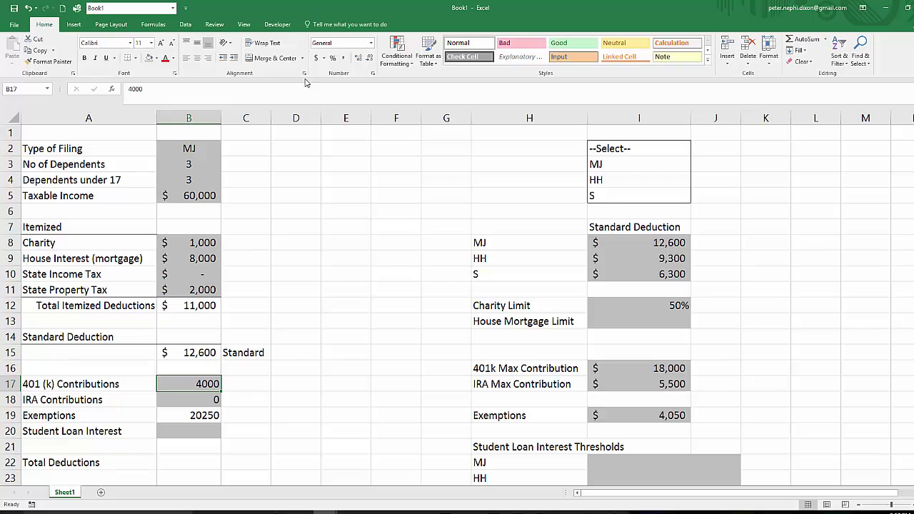
click(317, 58)
click(368, 58)
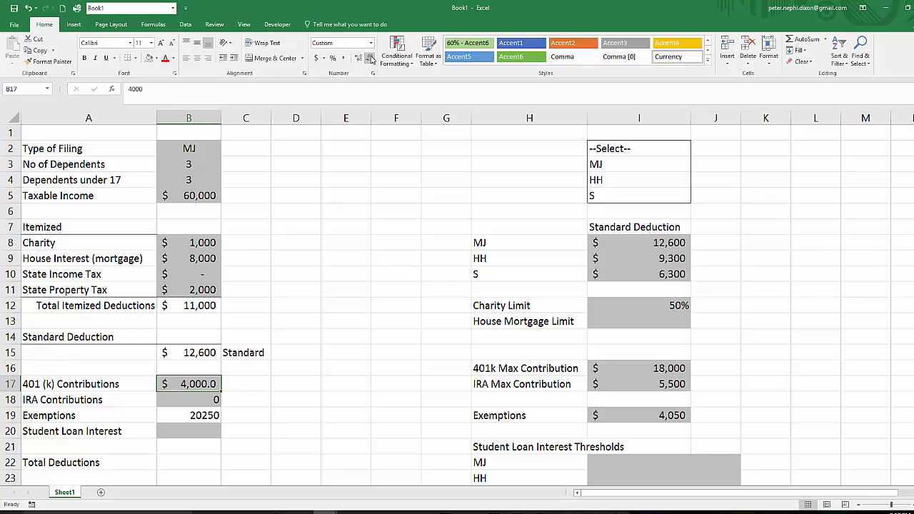
click(369, 58)
Format the Exemptions amount in B19 as dollar accounting without decimals.
click(212, 400)
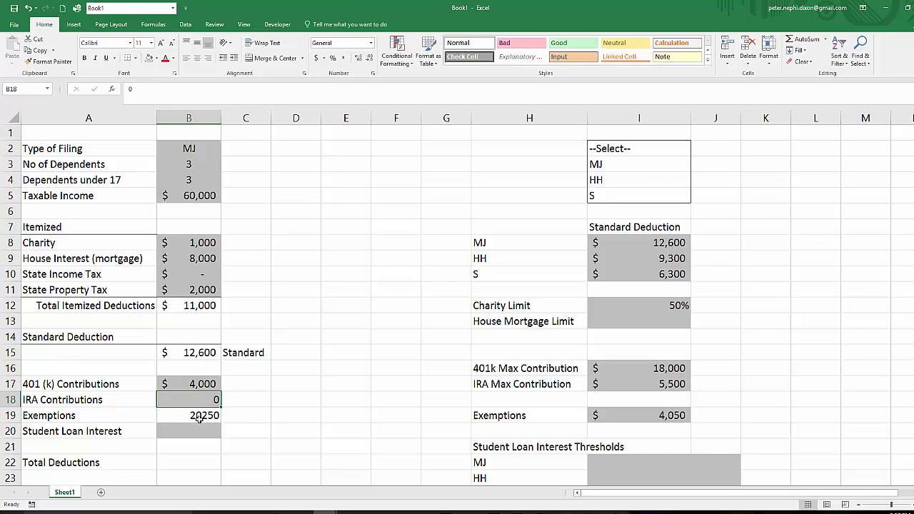
drag(199, 164, 199, 180)
click(291, 232)
drag(211, 424, 211, 420)
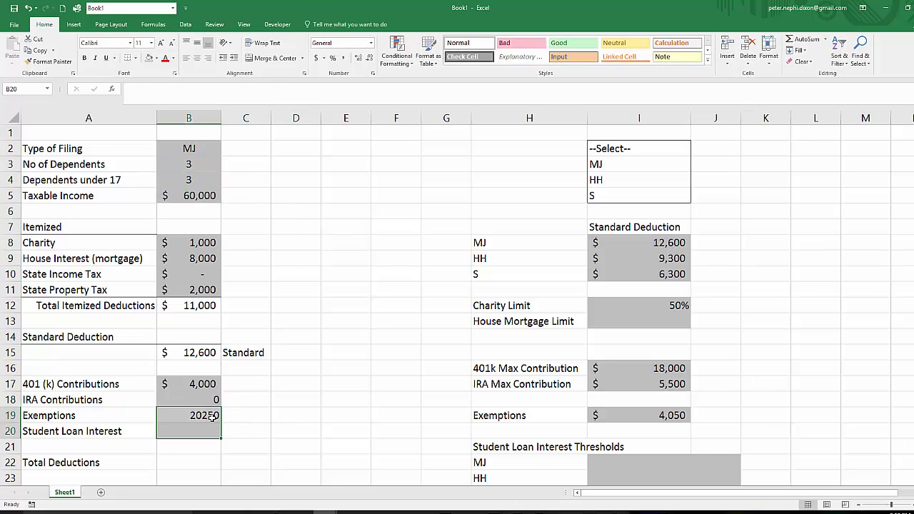
click(212, 419)
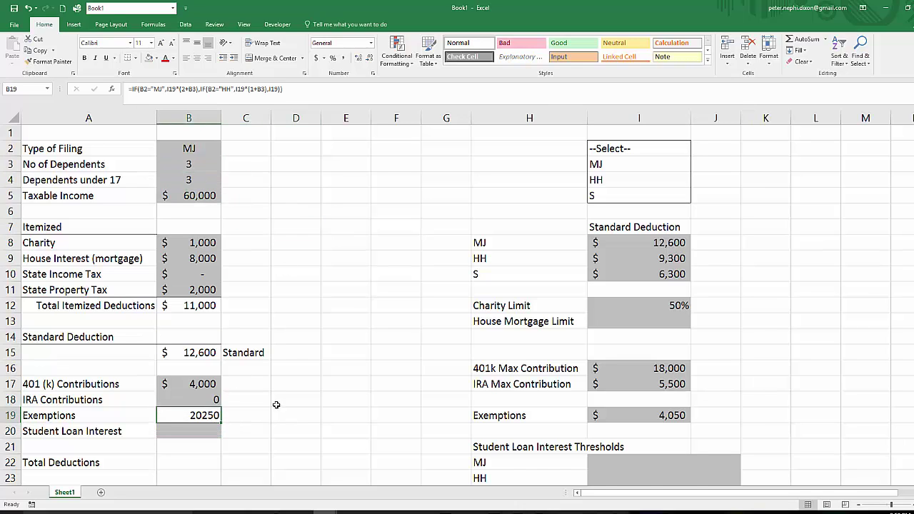
click(317, 58)
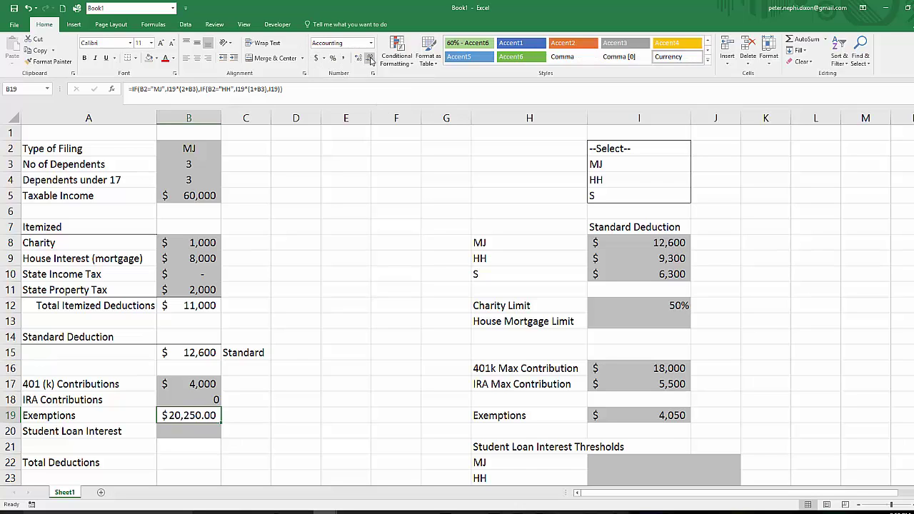
click(369, 57)
click(369, 58)
click(264, 428)
Format the IRA Contributions amount in B18 as dollar accounting without decimals.
click(208, 401)
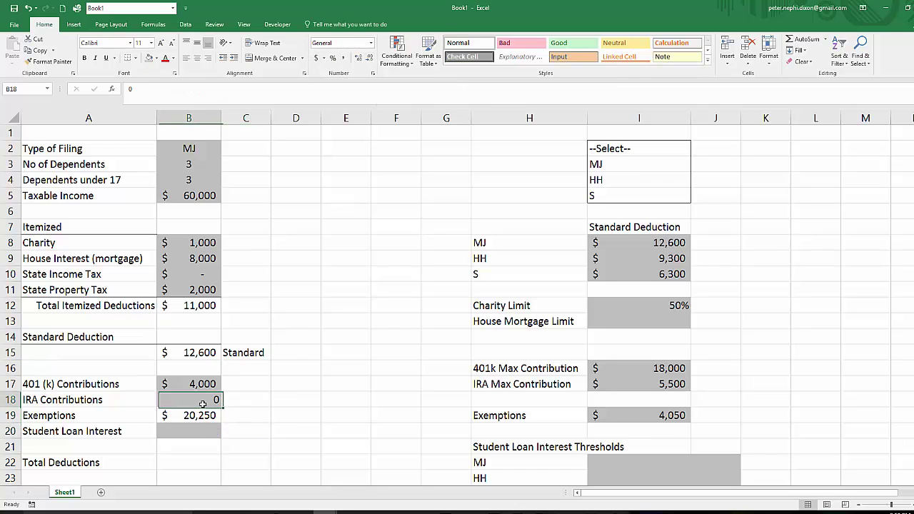
scroll(291, 170, down, 1)
scroll(291, 169, up, 1)
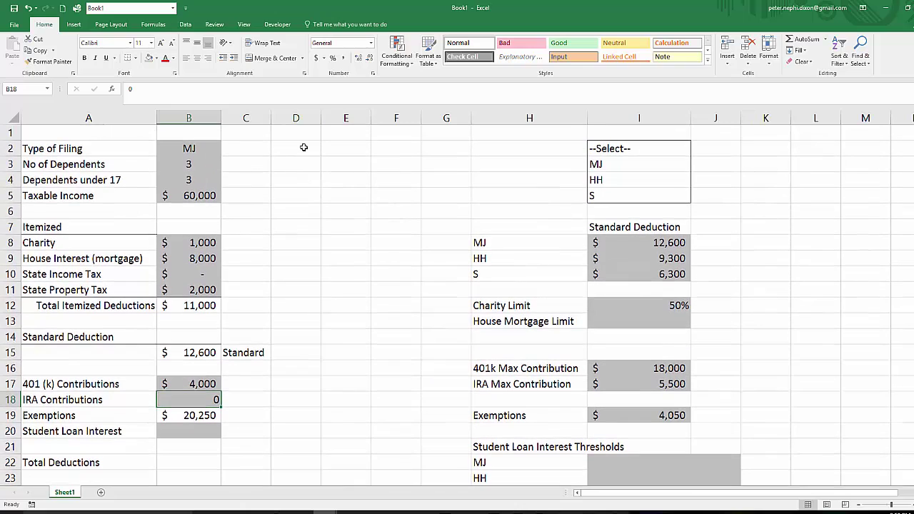
click(316, 59)
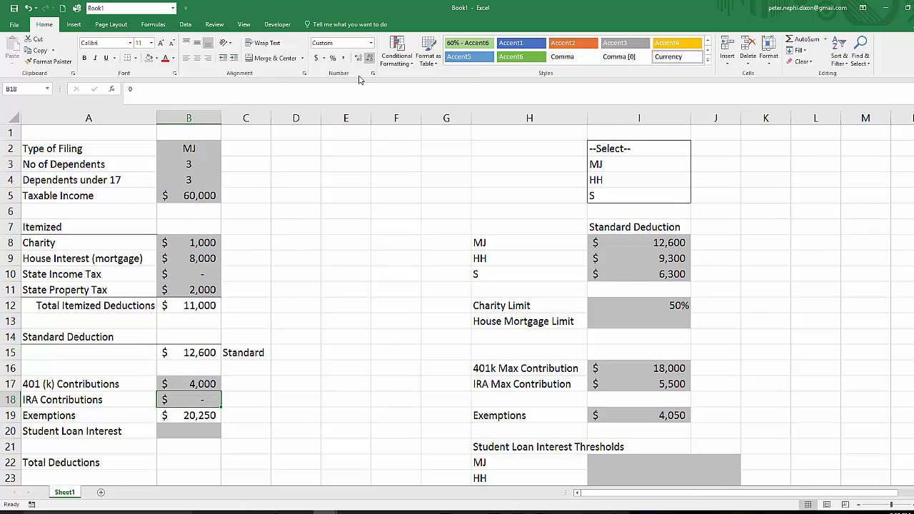
click(248, 461)
Enter 3000 as the Student Loan Interest amount in B20.
scroll(250, 443, down, 1)
click(187, 386)
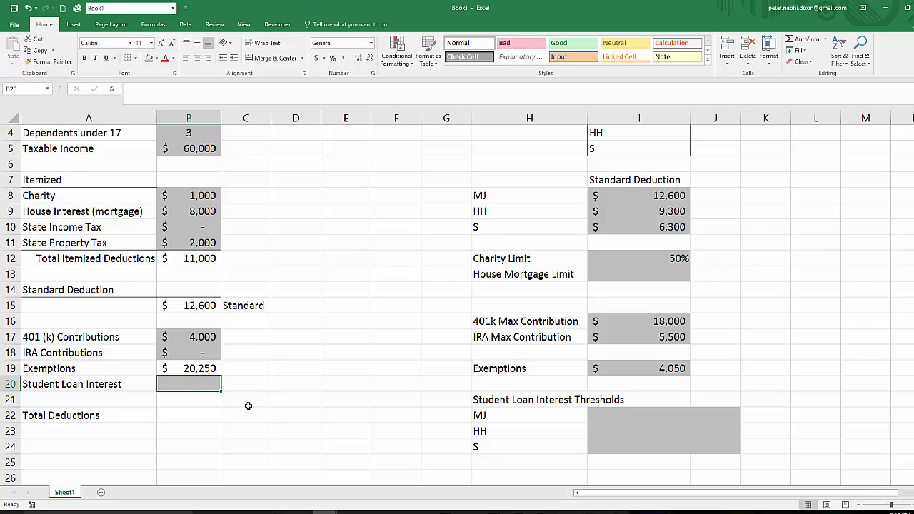
text(3000)
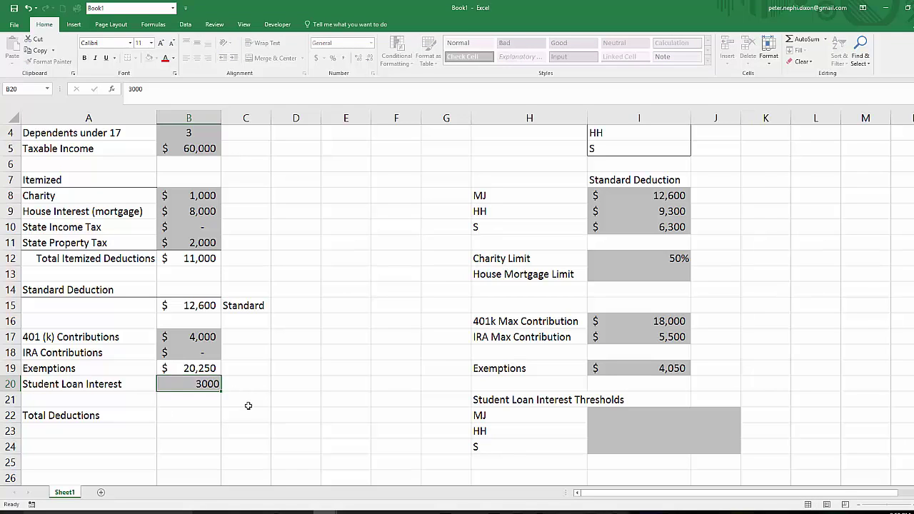
key(Return)
key(Up)
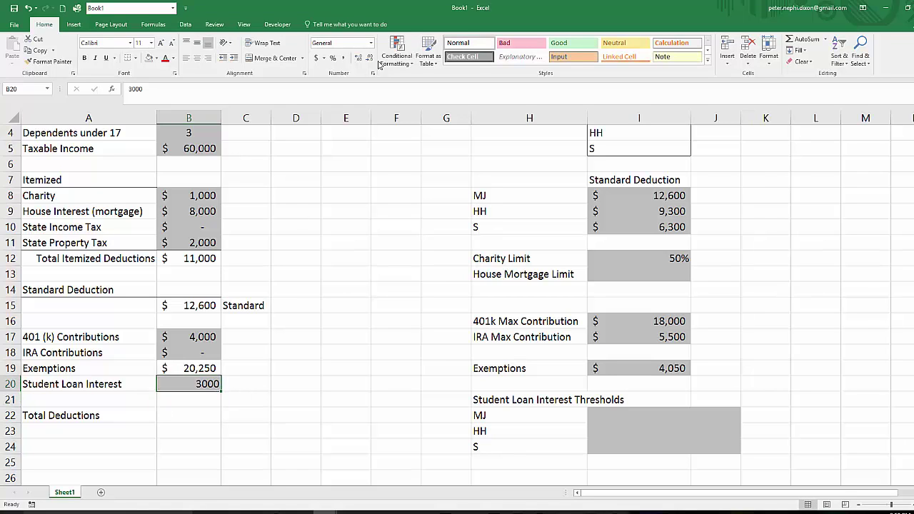
Format the Student Loan Interest amount in B20 as dollar accounting without decimals.
click(316, 58)
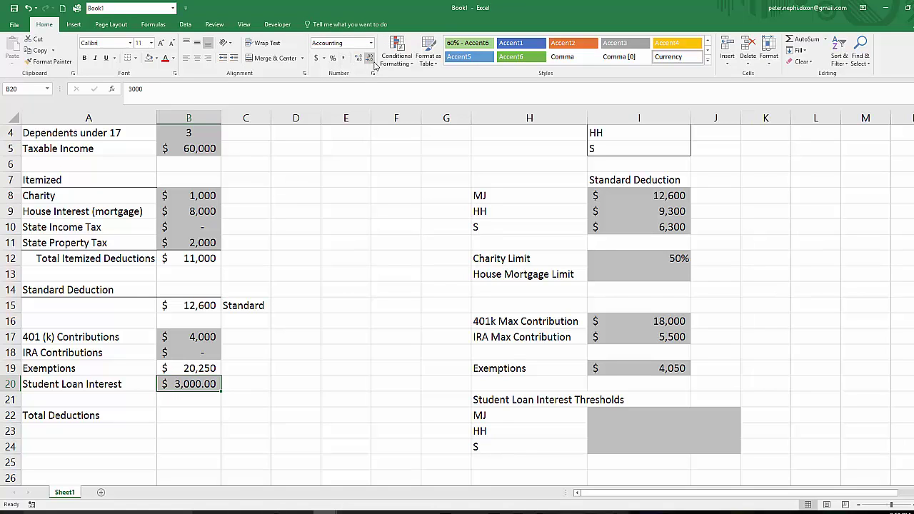
click(369, 58)
click(369, 58)
drag(289, 428, 289, 417)
click(205, 386)
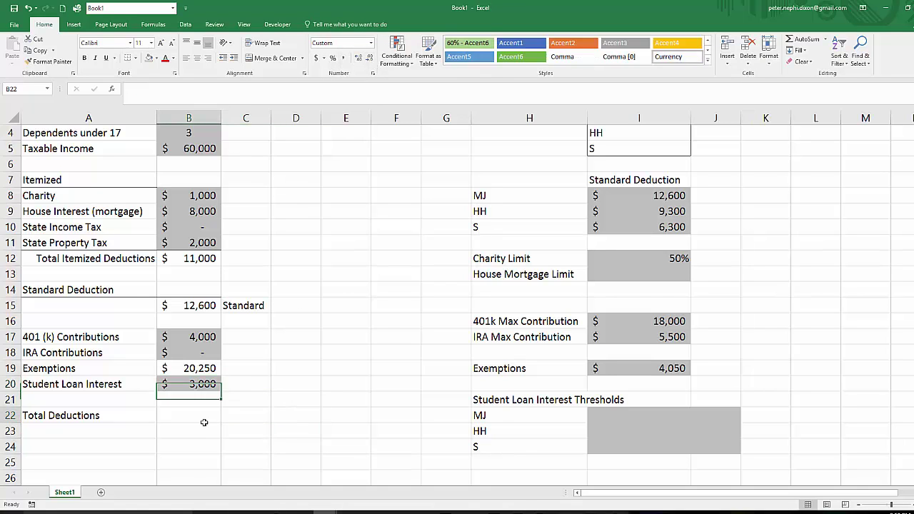
click(204, 416)
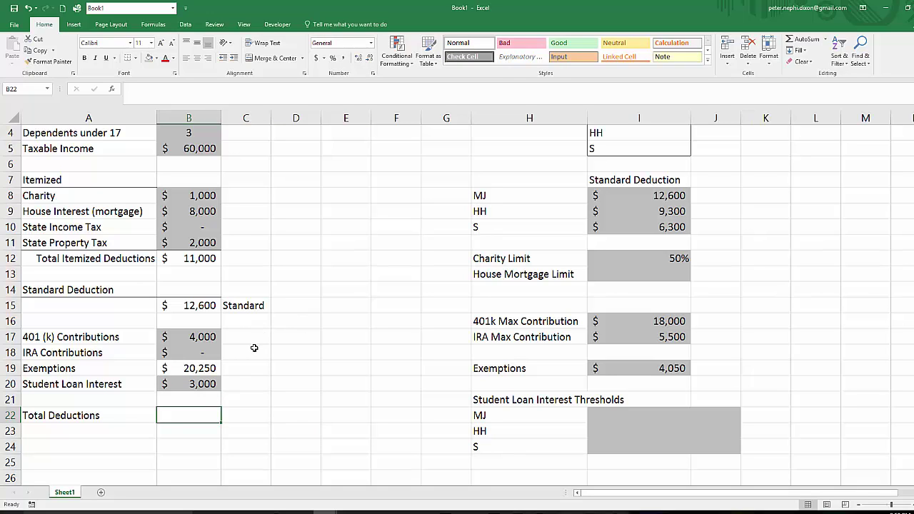
click(205, 384)
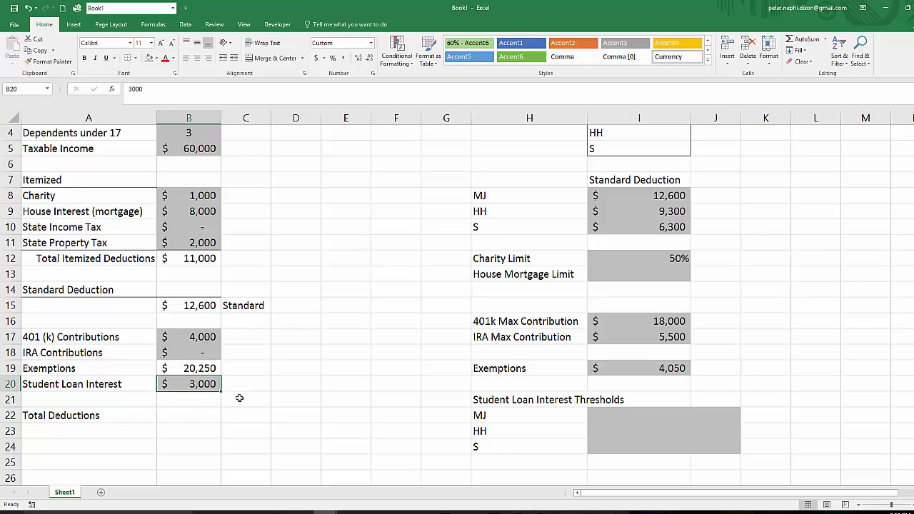
drag(64, 389, 169, 386)
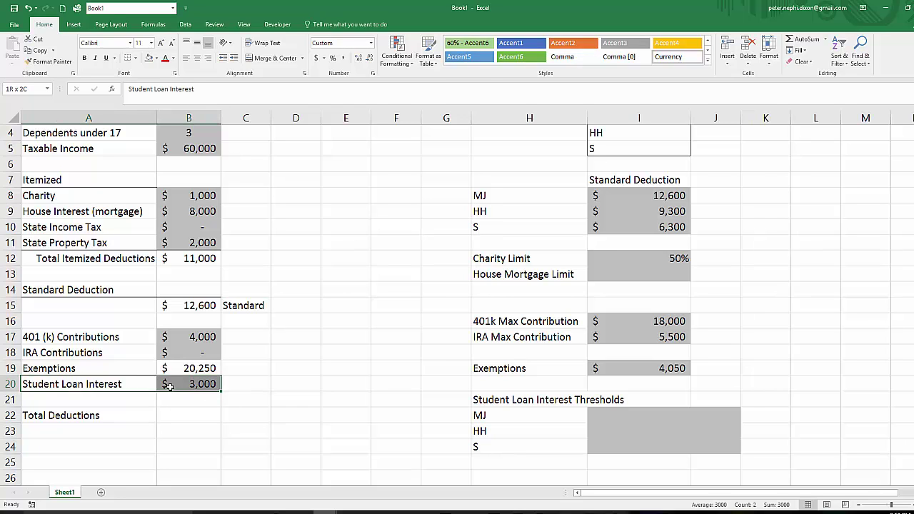
drag(68, 334, 187, 353)
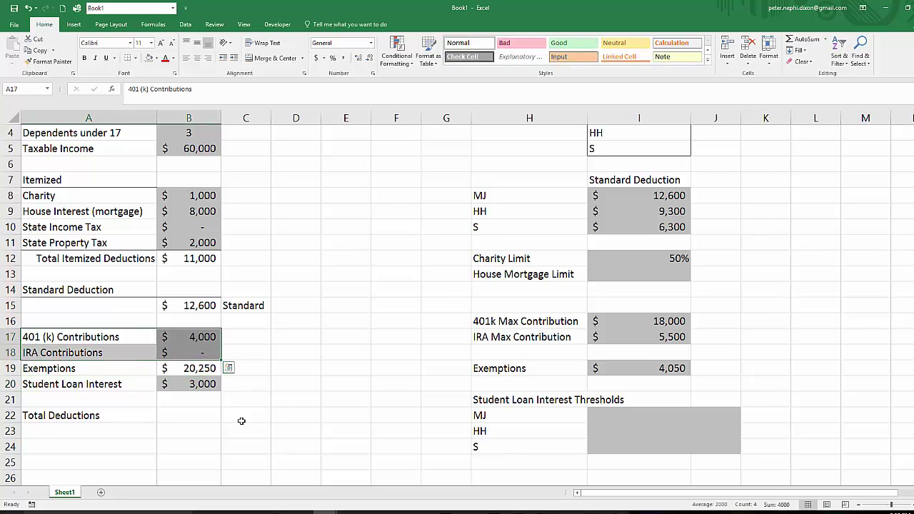
click(213, 389)
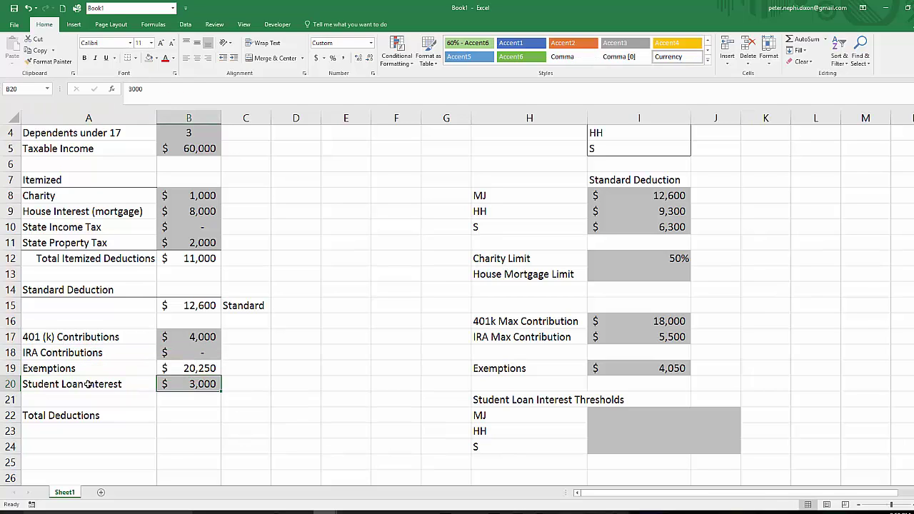
Enter the MJ student loan interest thresholds, 130000 in I22 and 160000 in J22.
click(638, 416)
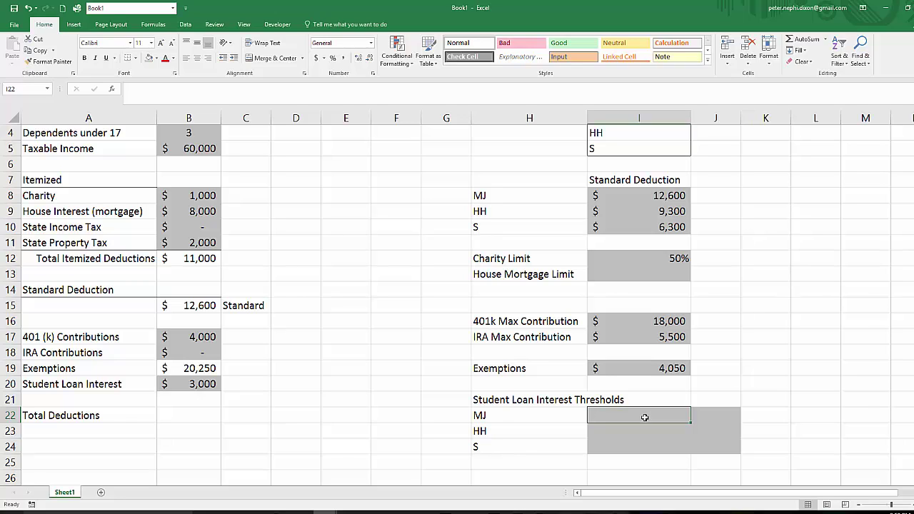
text(130000)
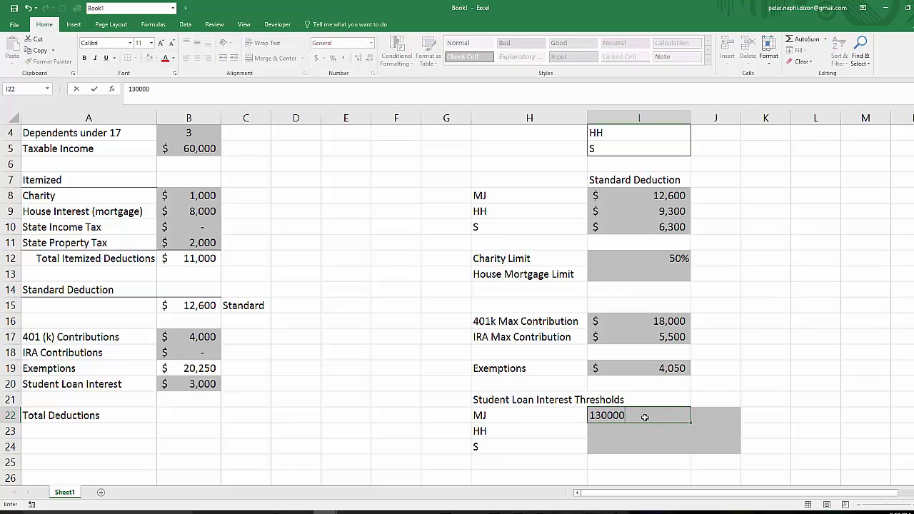
key(Return)
click(643, 416)
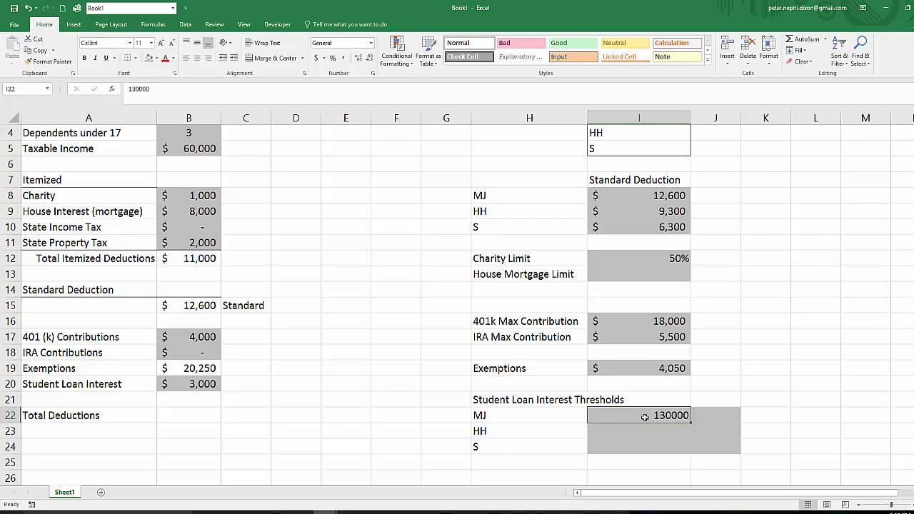
key(Right)
text(160000)
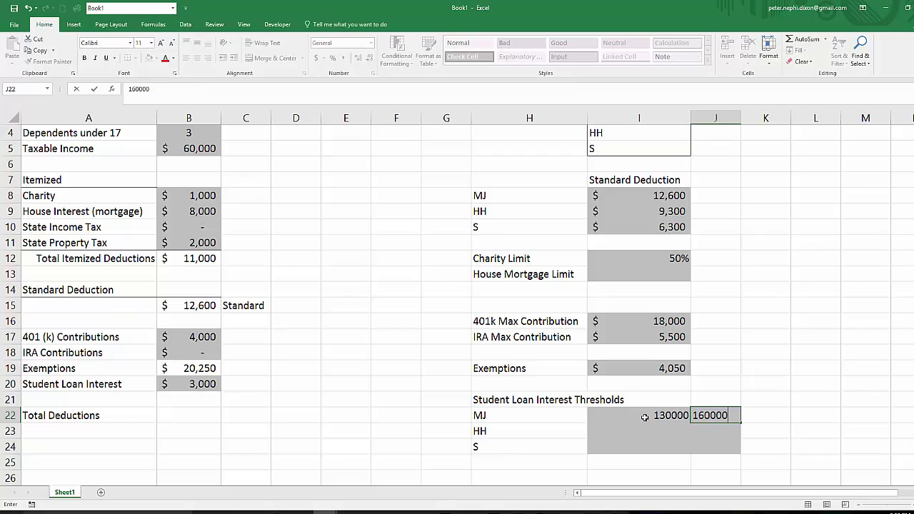
key(Return)
Enter the HH student loan interest thresholds, 65000 in I23 and 80000 in J23.
key(Left)
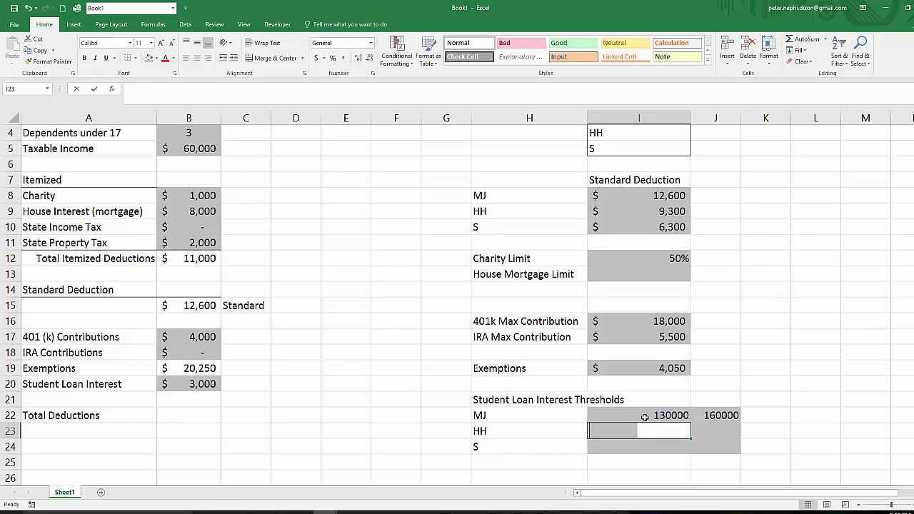
text(65000)
key(Tab)
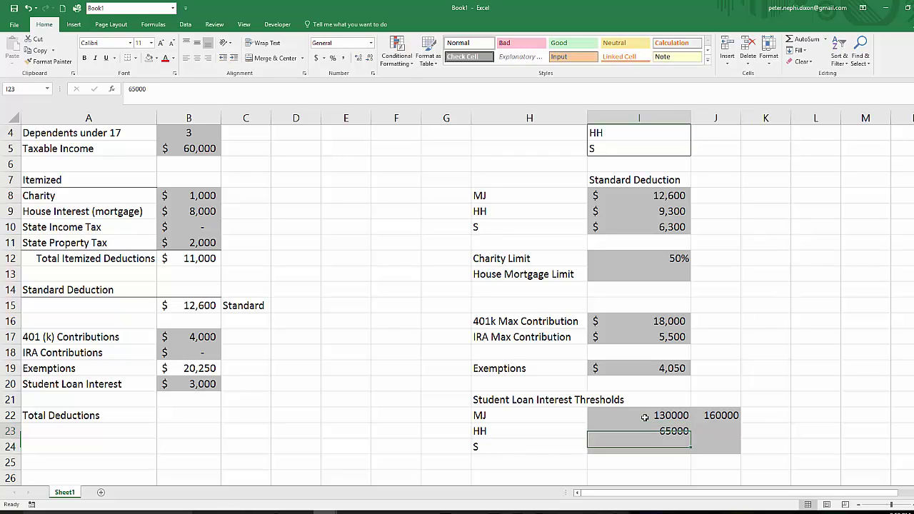
text(80000)
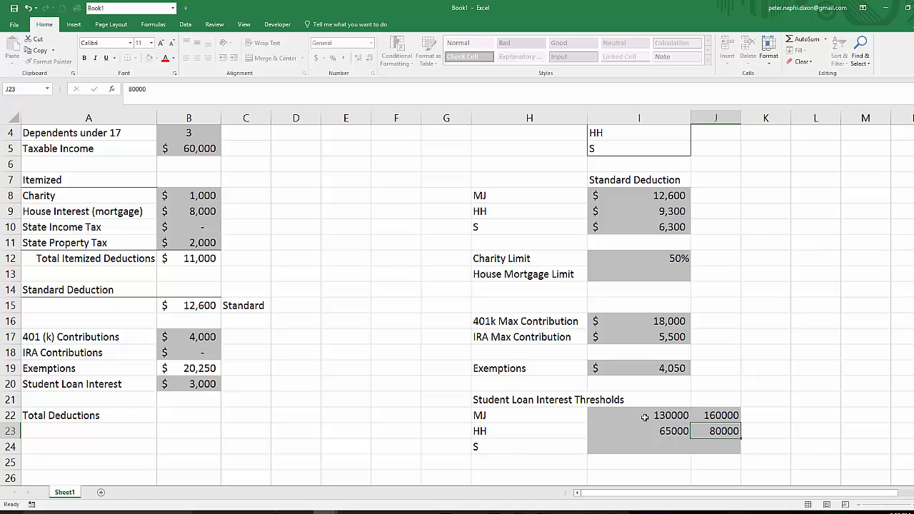
key(Return)
Copy the HH thresholds in I23:J23 to the S row in I24:J24.
key(Up)
key(shift+Left)
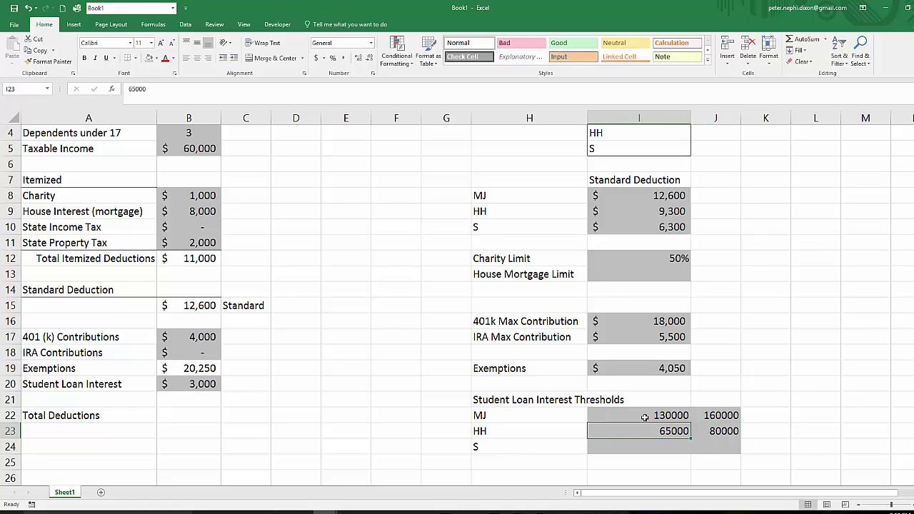
key(ctrl+c)
key(Down)
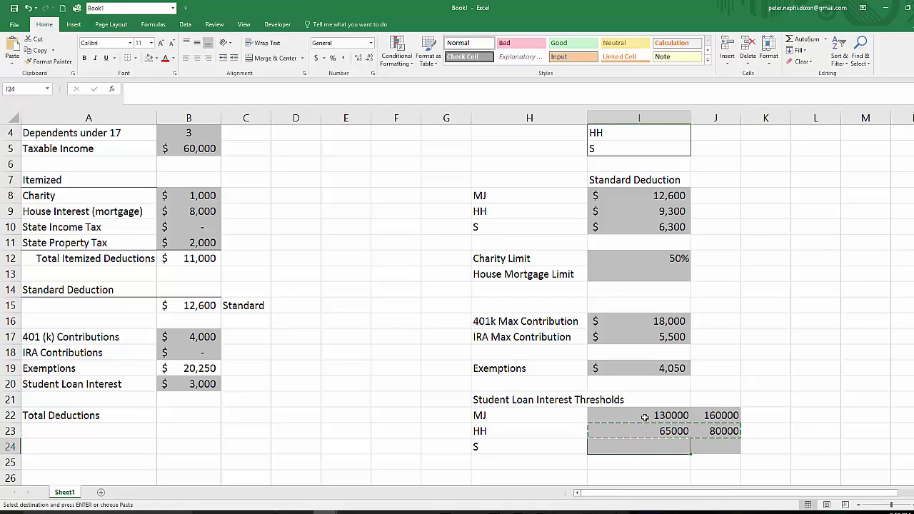
key(ctrl+v)
Format the student loan interest thresholds in I22:J24 as dollar accounting without decimals.
drag(643, 417, 722, 447)
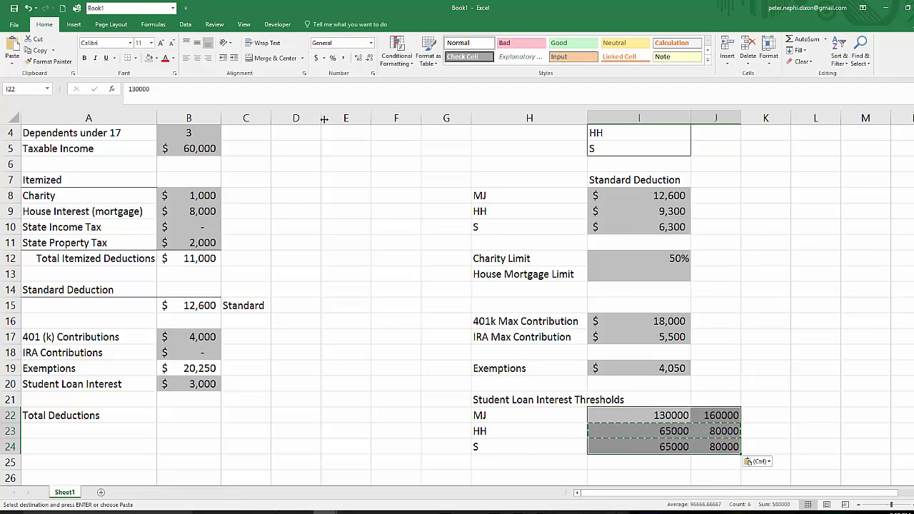
click(316, 57)
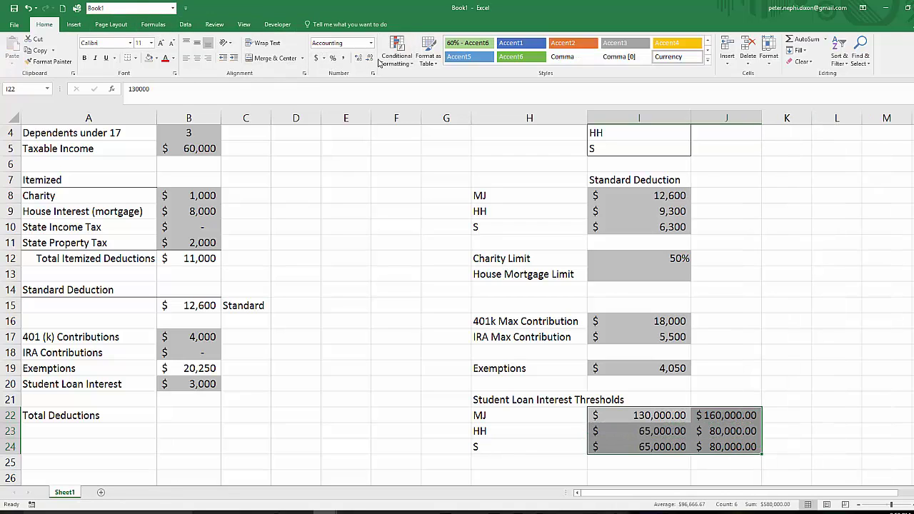
click(369, 57)
click(369, 58)
Label the threshold columns "Begin Taper" in I21 and "End Taper" in J21.
click(642, 399)
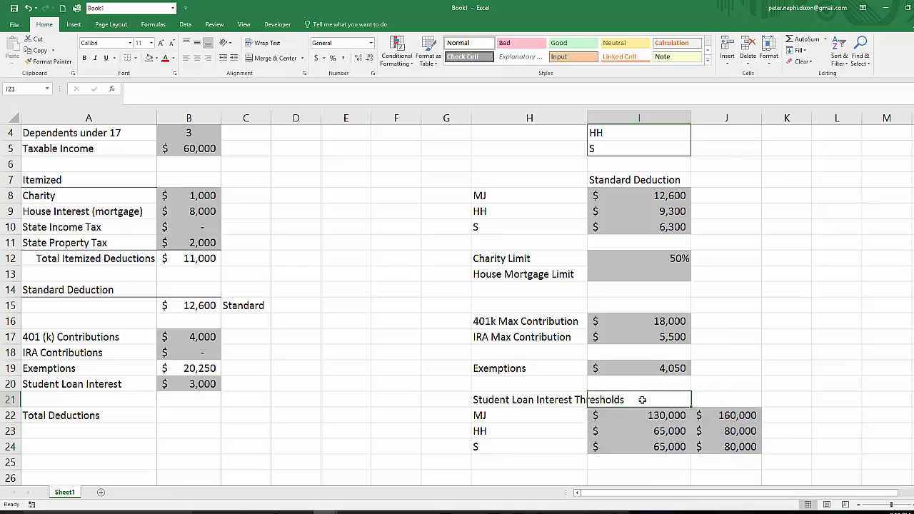
text(Begin Taper)
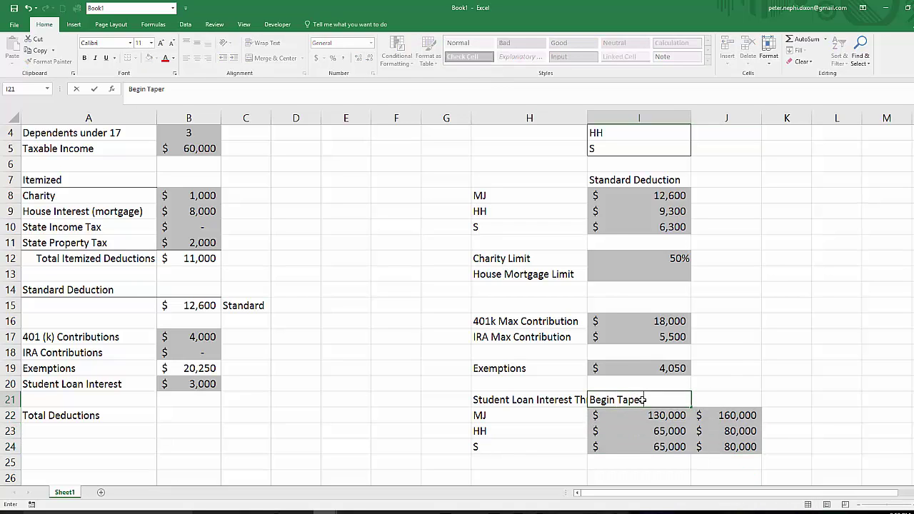
key(Tab)
text(End Tape)
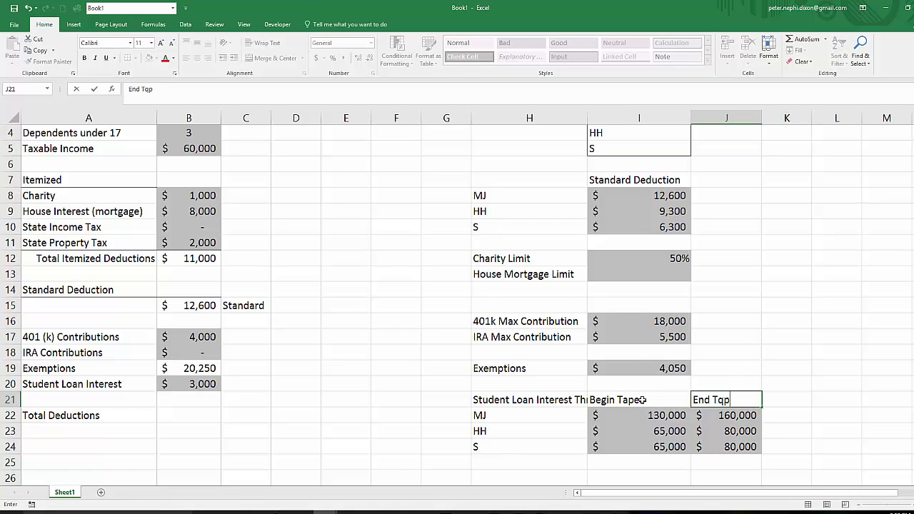
text(r)
key(Return)
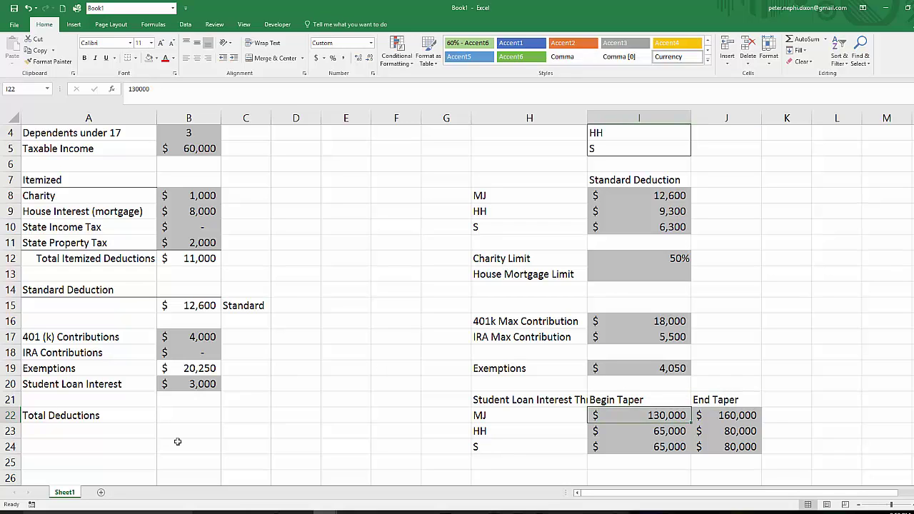
click(187, 416)
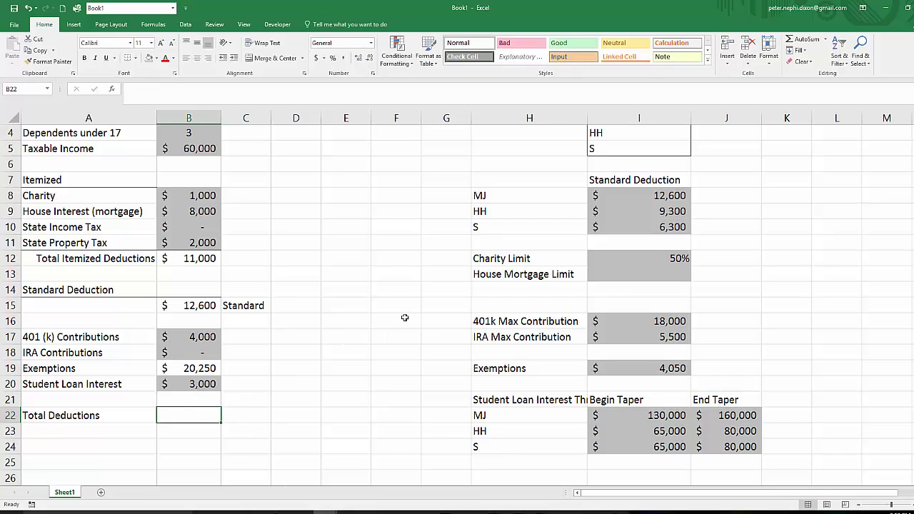
text(=)
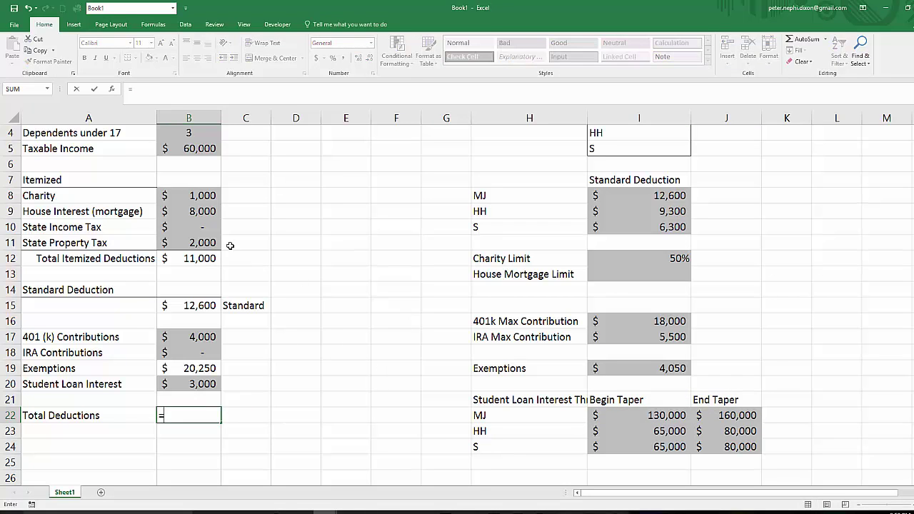
scroll(186, 214, up, 1)
scroll(196, 207, down, 1)
click(195, 307)
text(-)
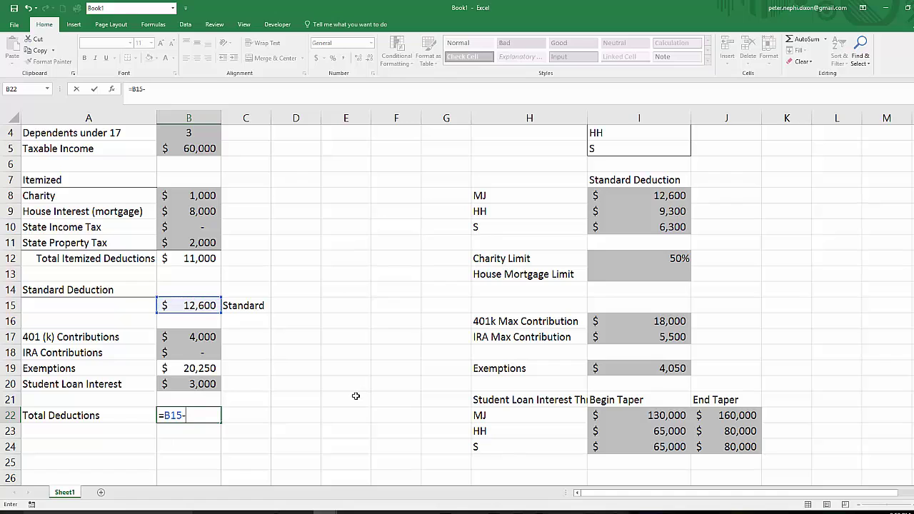
text(min()
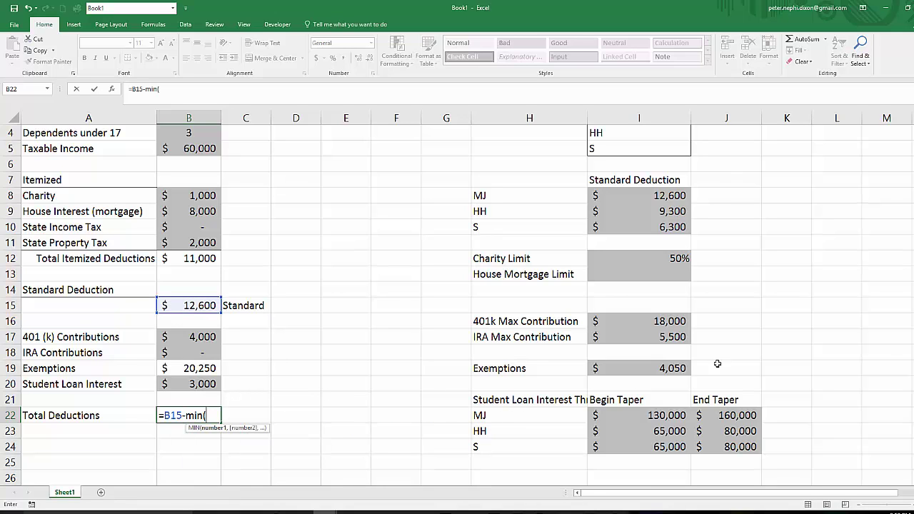
click(663, 321)
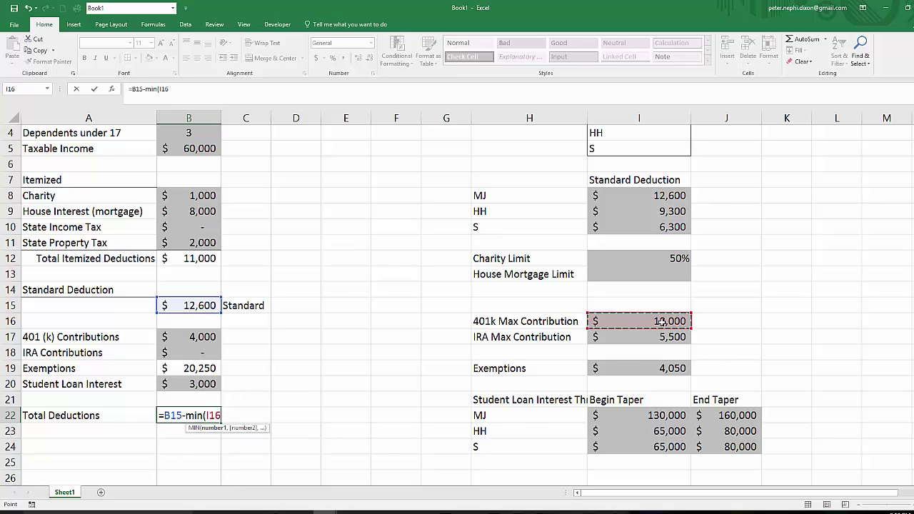
text(,)
click(209, 335)
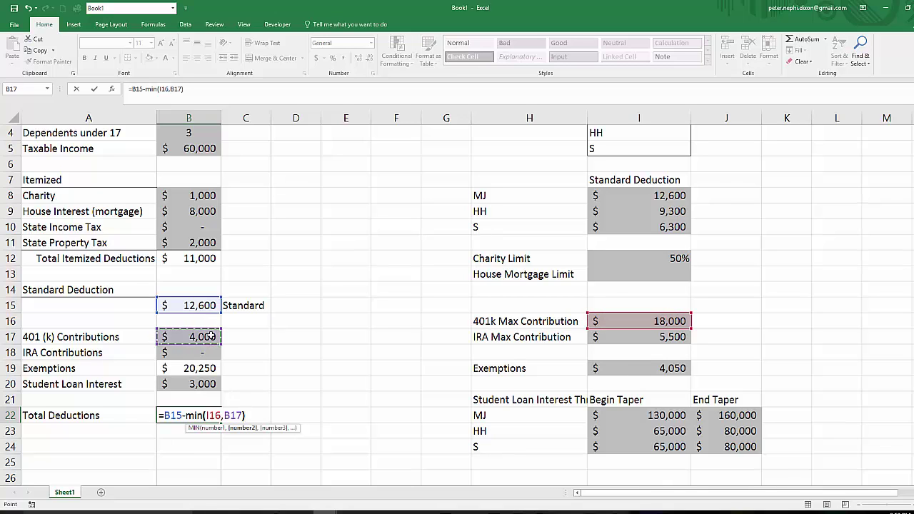
text())
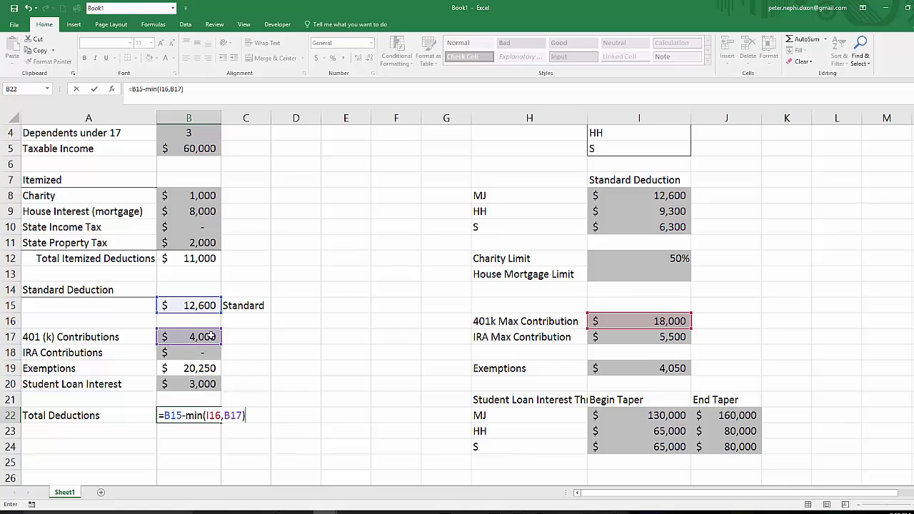
click(185, 415)
key(BackSpace)
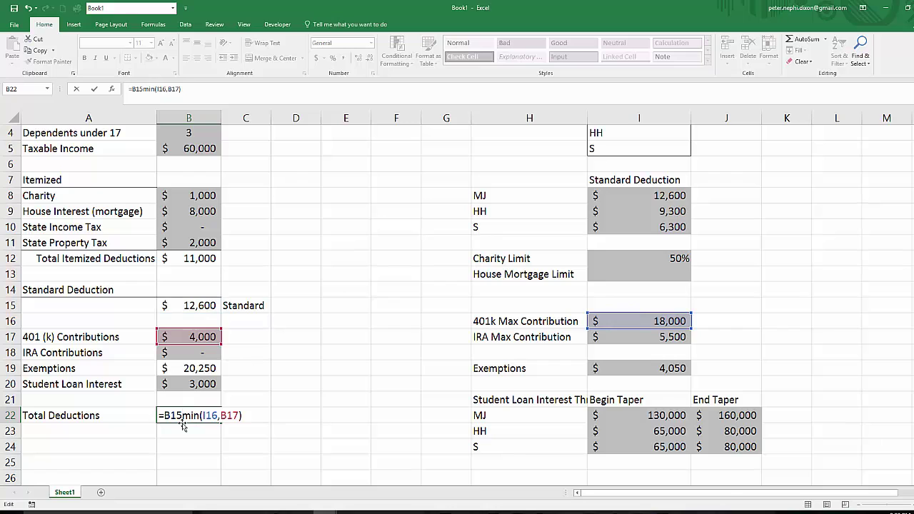
text(+)
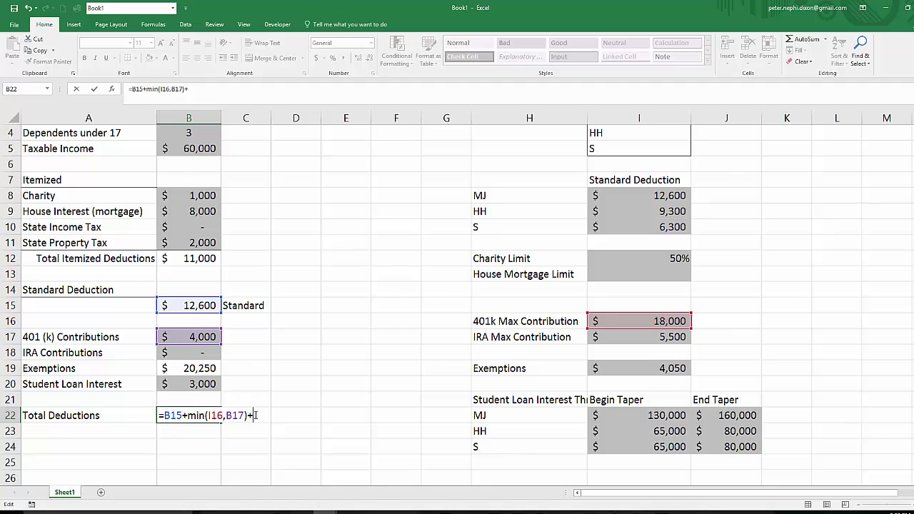
text(+min()
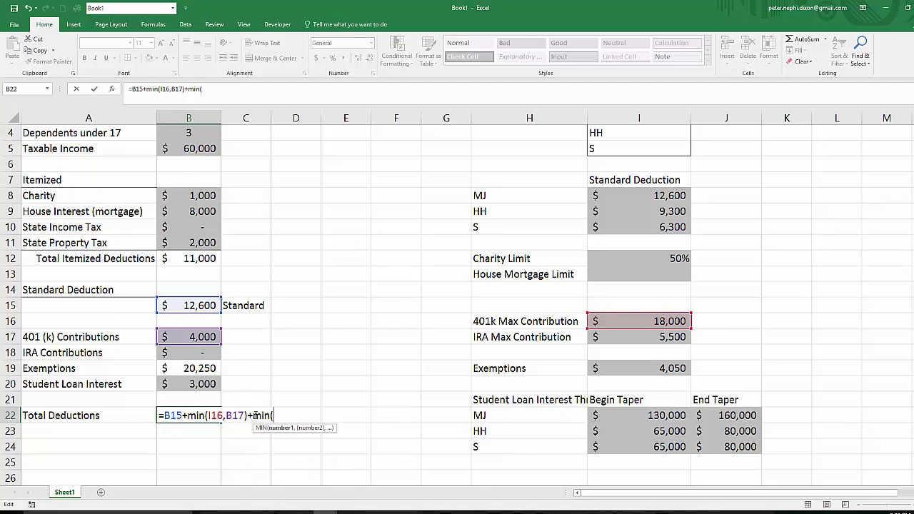
click(664, 339)
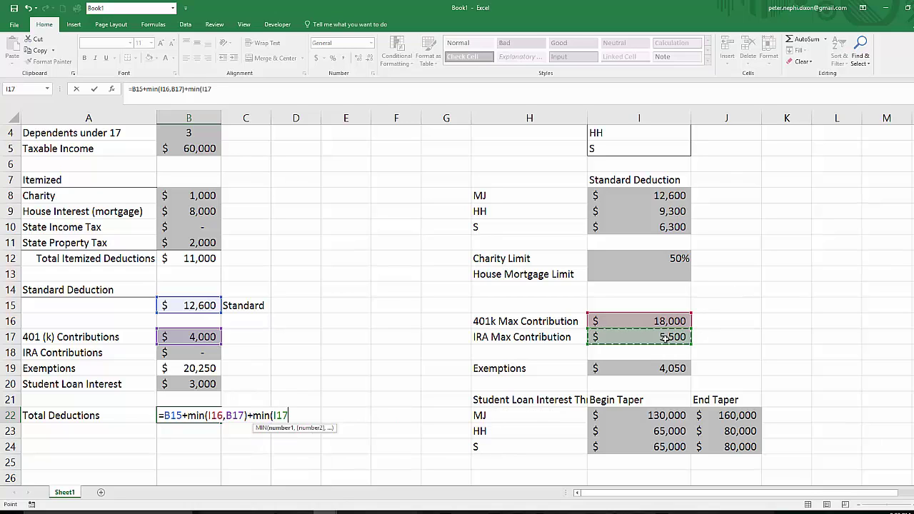
text(,)
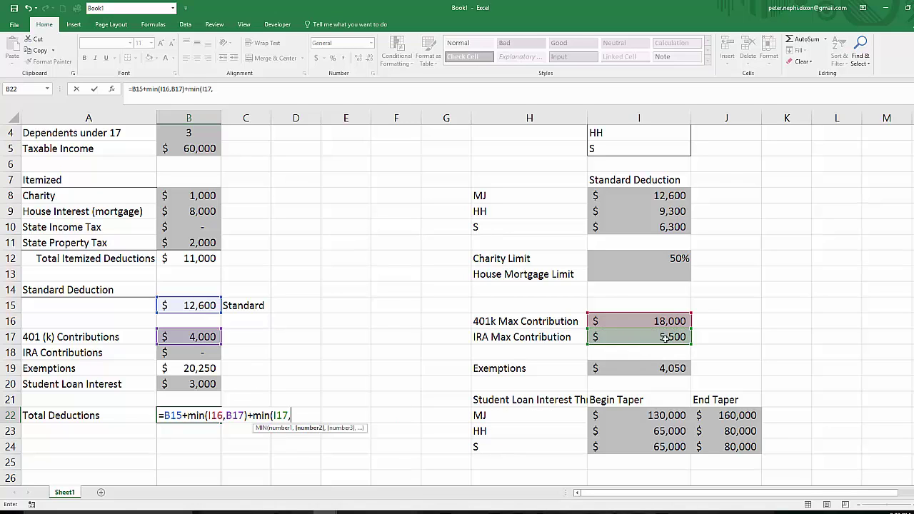
click(194, 354)
text()+)
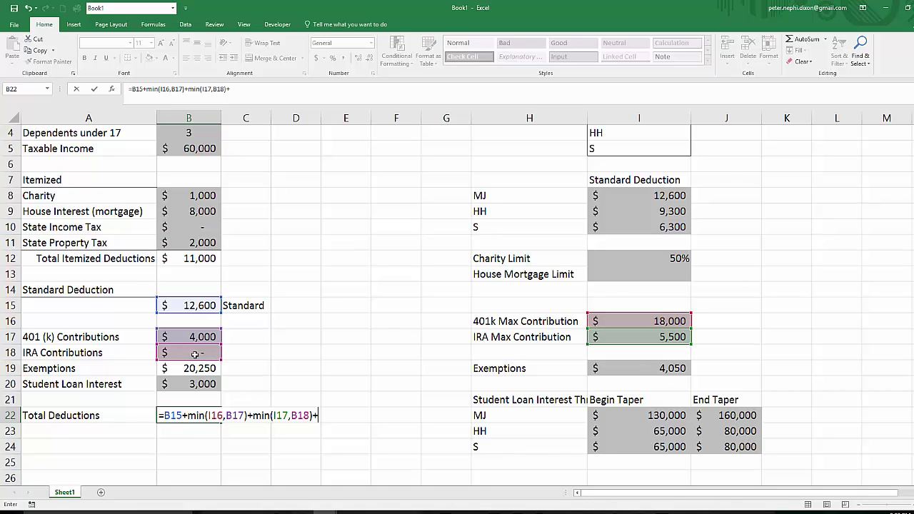
click(204, 368)
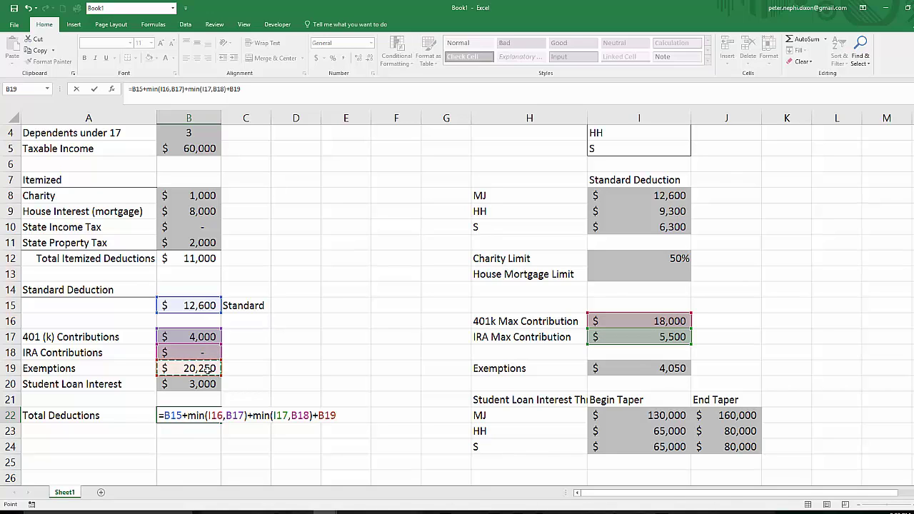
text(+)
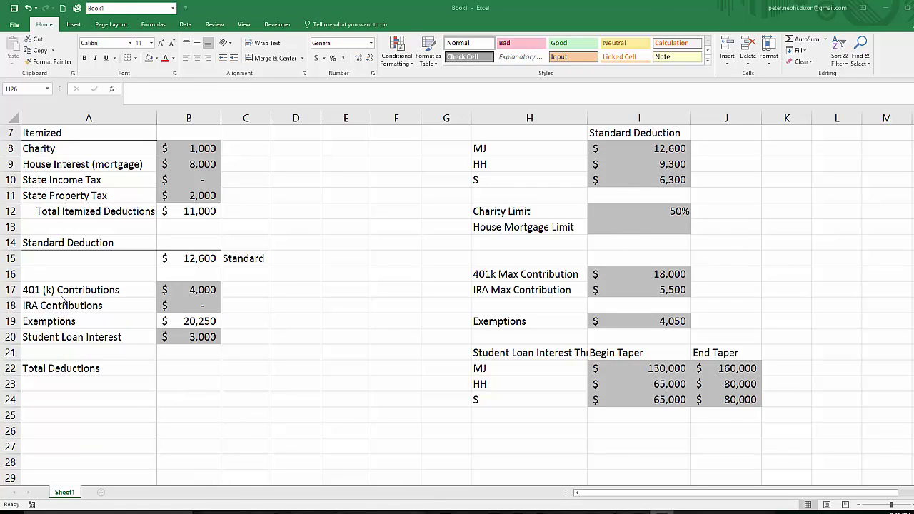
Label H26 "Max Student Loan" and enter 2500 as its amount in I26.
click(493, 430)
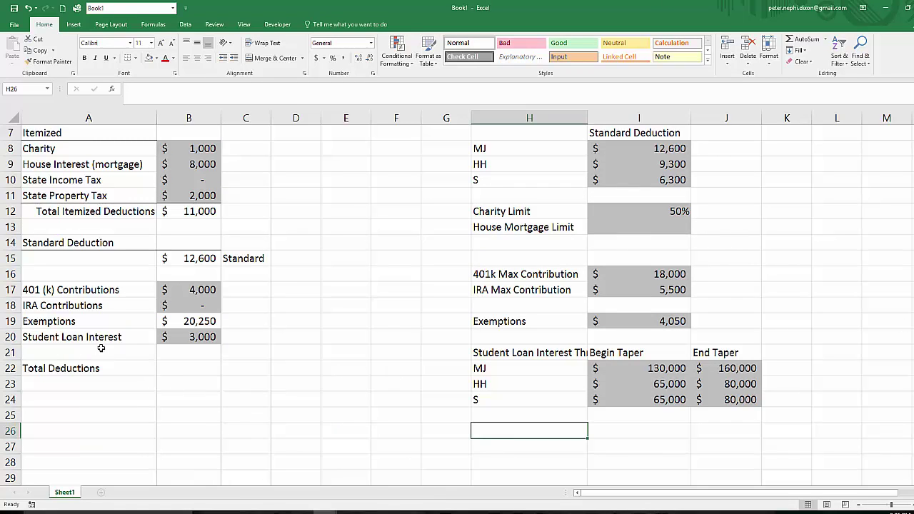
click(172, 336)
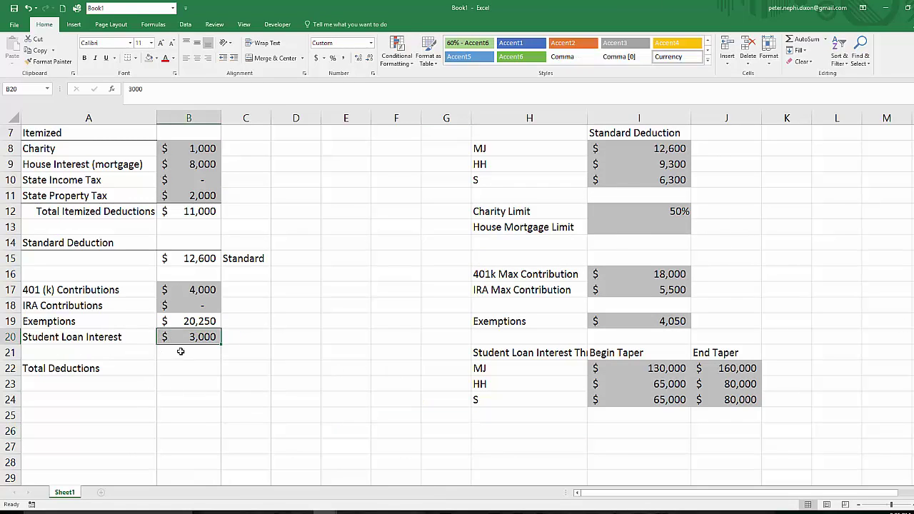
click(532, 434)
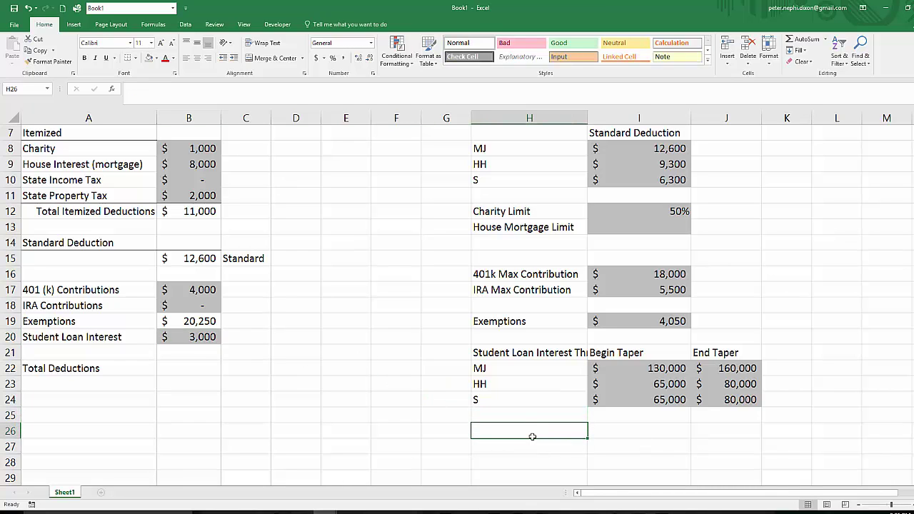
scroll(624, 399, down, 3)
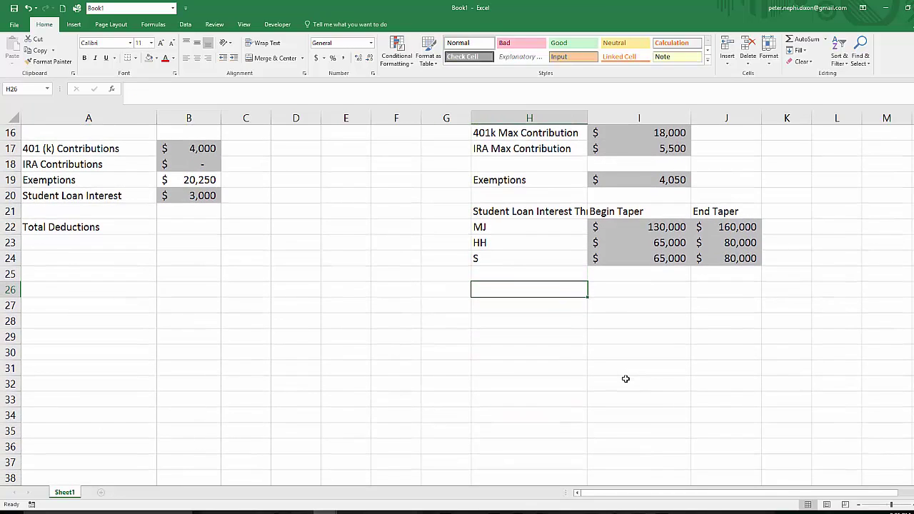
text(Max Stude)
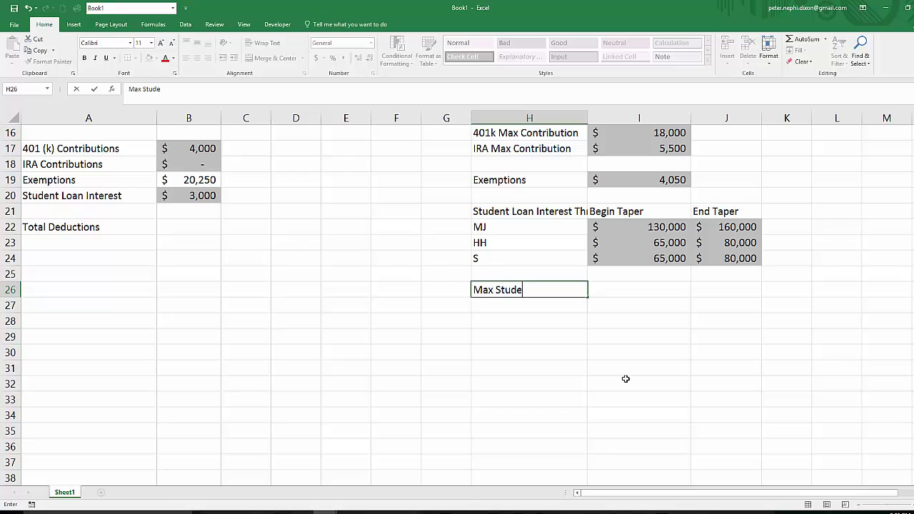
text(nt Loan)
key(Return)
key(Up)
key(Right)
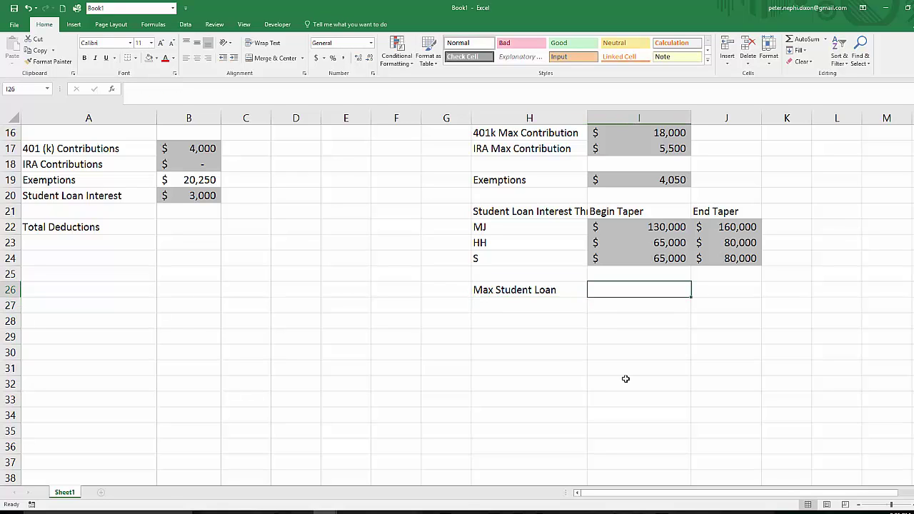
text(2500)
key(Return)
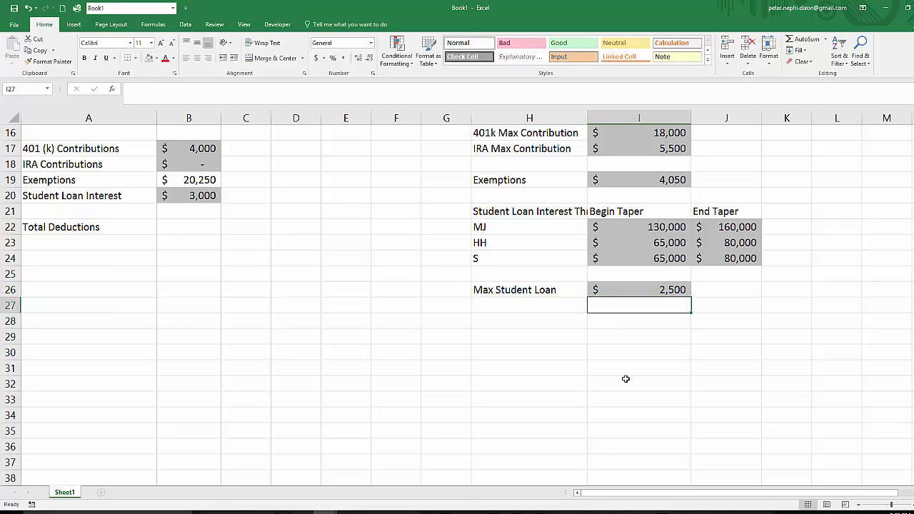
Examine the maximum student loan amount and the MJ begin and end taper thresholds in row 22.
key(Up)
key(Up)
key(Up)
key(Up)
key(Up)
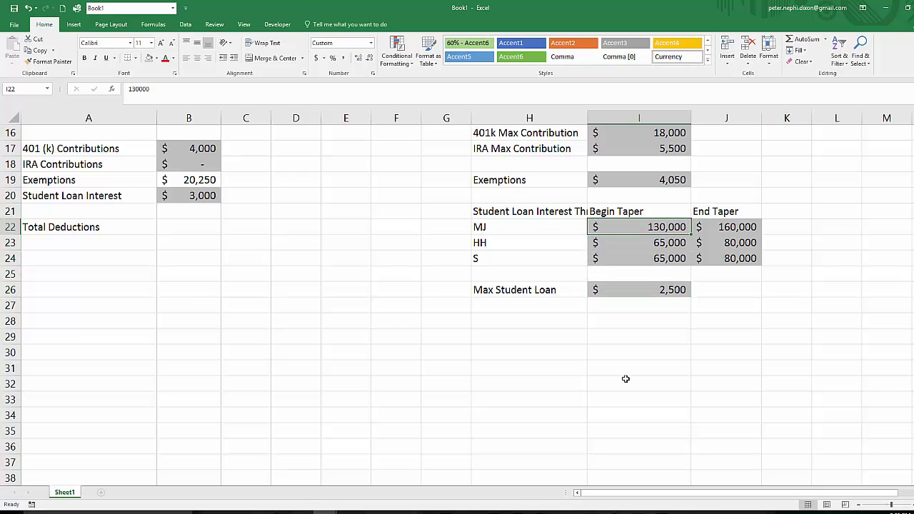
key(Down)
key(Down)
key(Down)
key(Down)
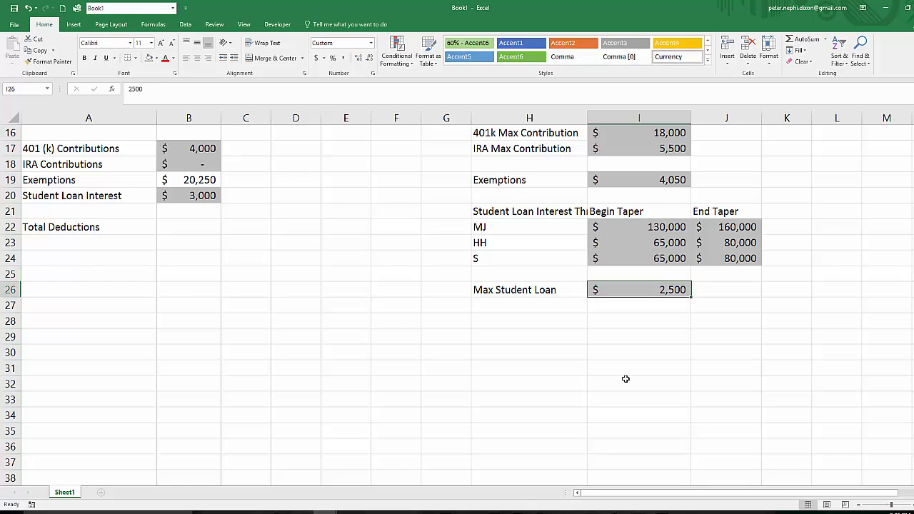
key(Up)
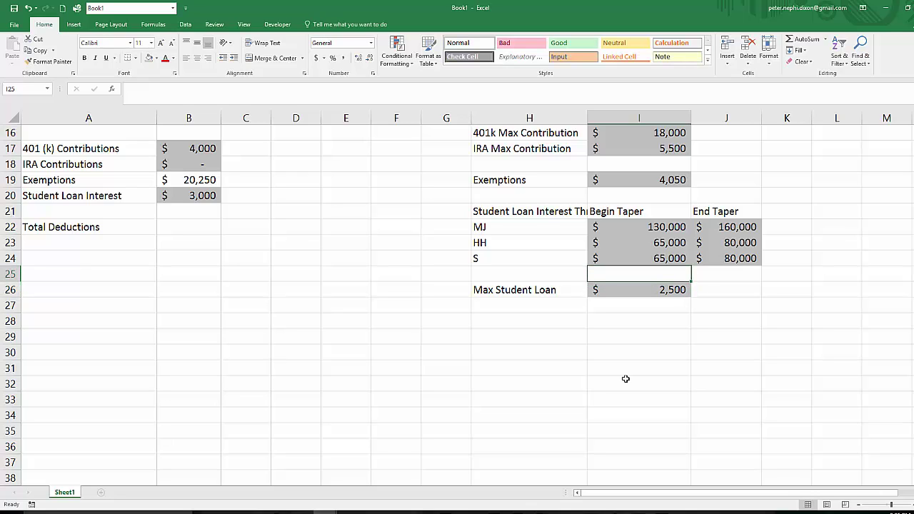
key(Up)
key(Up)
key(Up)
key(Right)
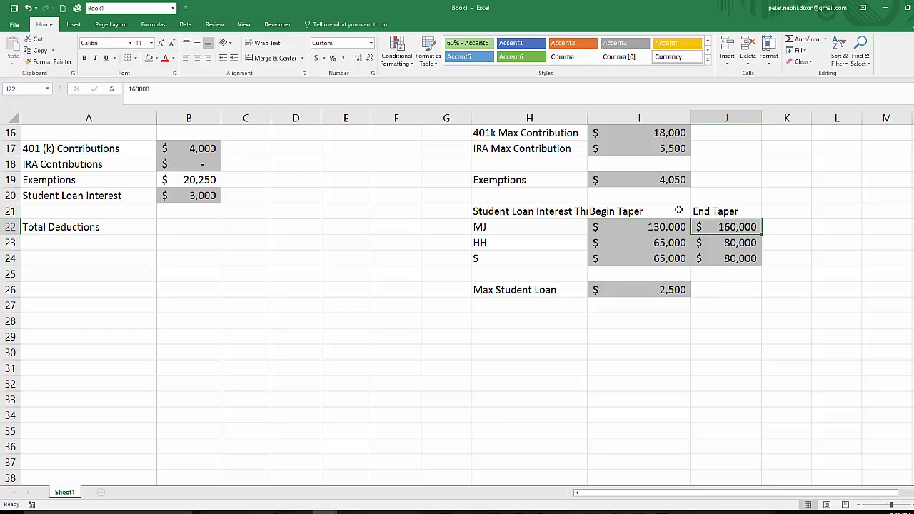
Add the labels "Your Begin" in H27 and "Your Max" in H28 below the maximum student loan row.
click(689, 314)
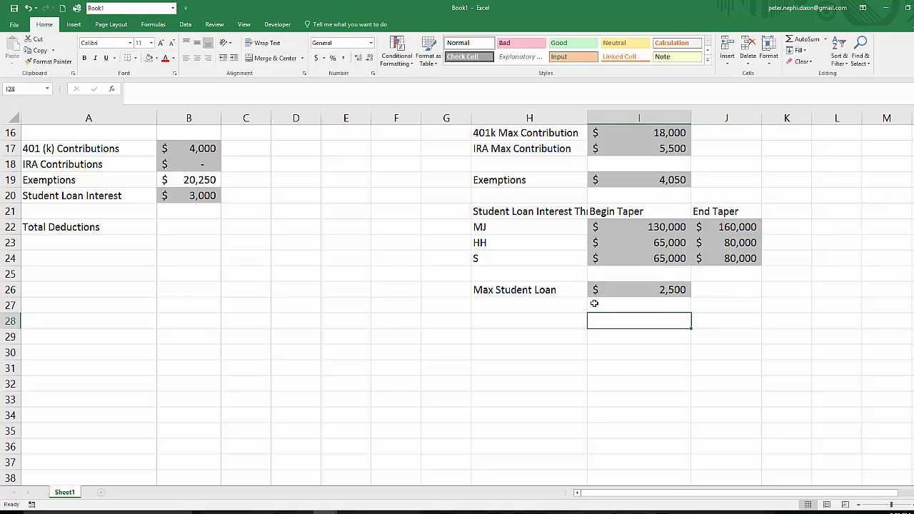
key(Up)
key(Up)
key(Left)
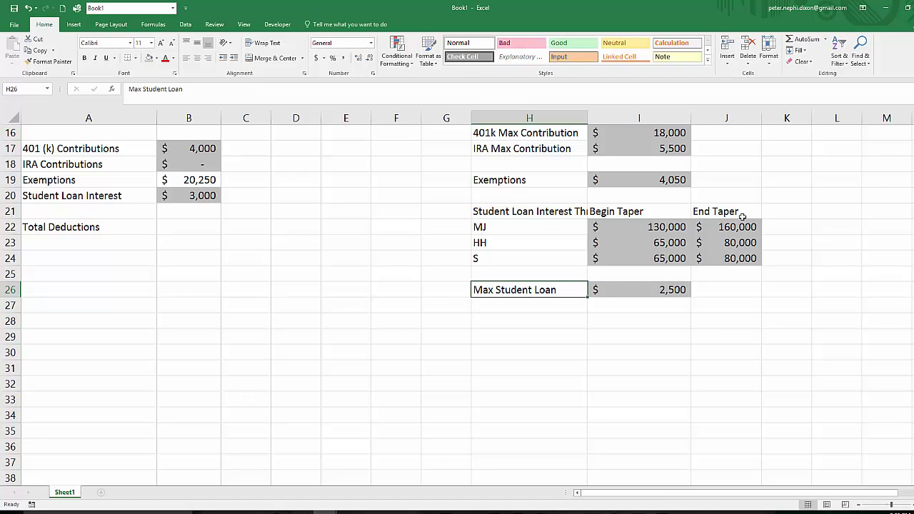
key(Down)
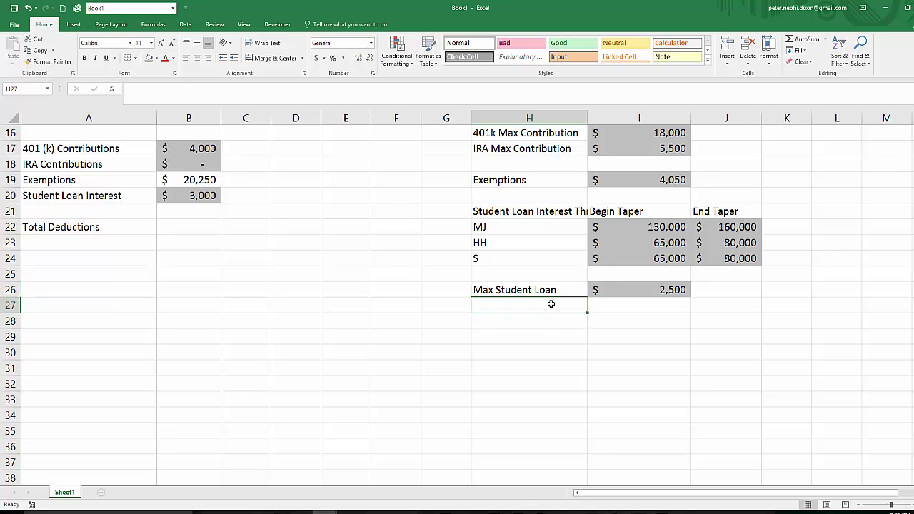
text(Your M)
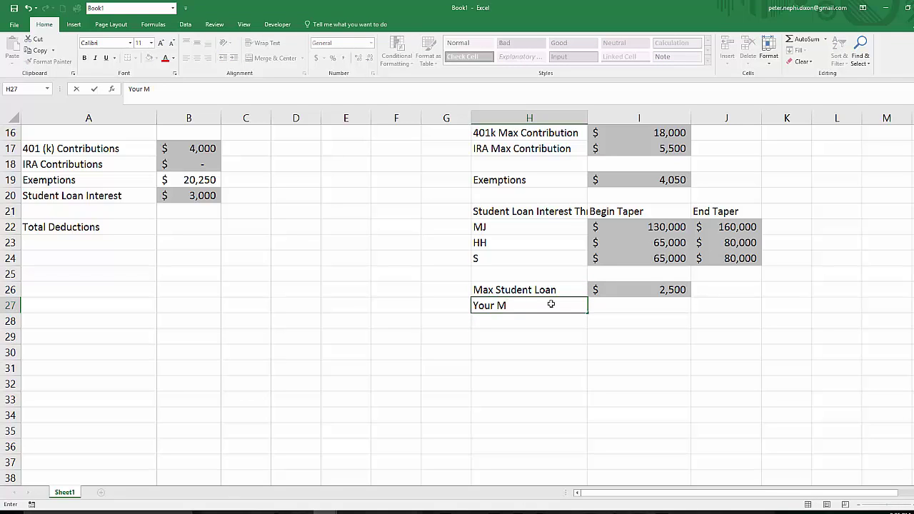
key(BackSpace)
text(Begin)
key(Return)
text(Your Ma)
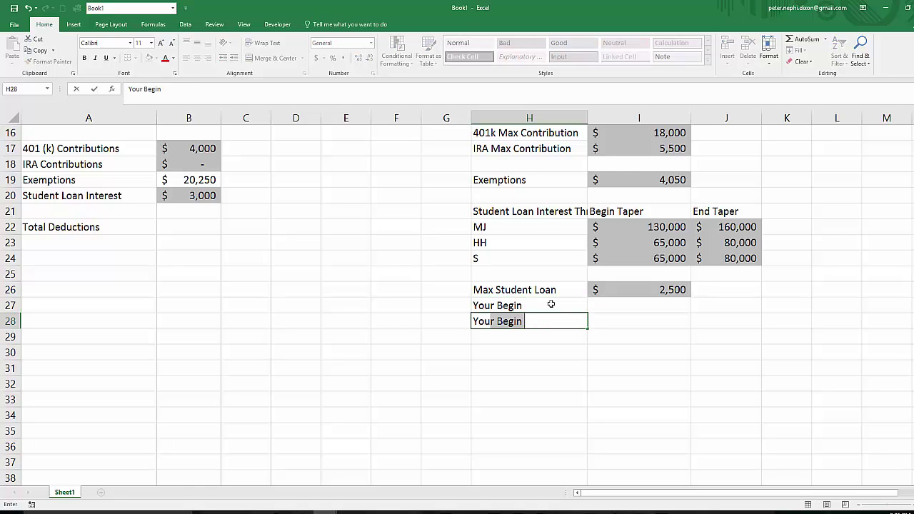
text(x)
key(Return)
Enter =VLOOKUP(B2,H22:I24,2,FALSE) in I27 to return the begin taper threshold for the selected filing type.
key(Up)
key(Up)
key(Right)
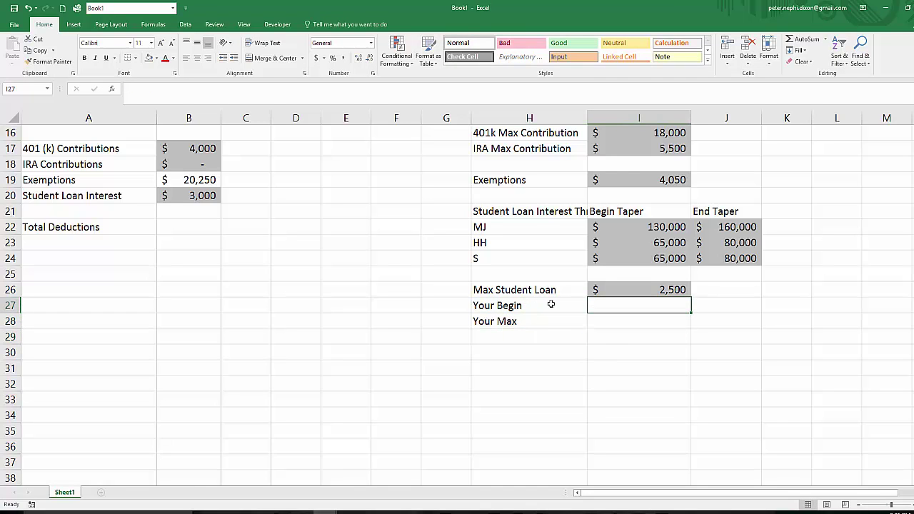
text(=vlookup()
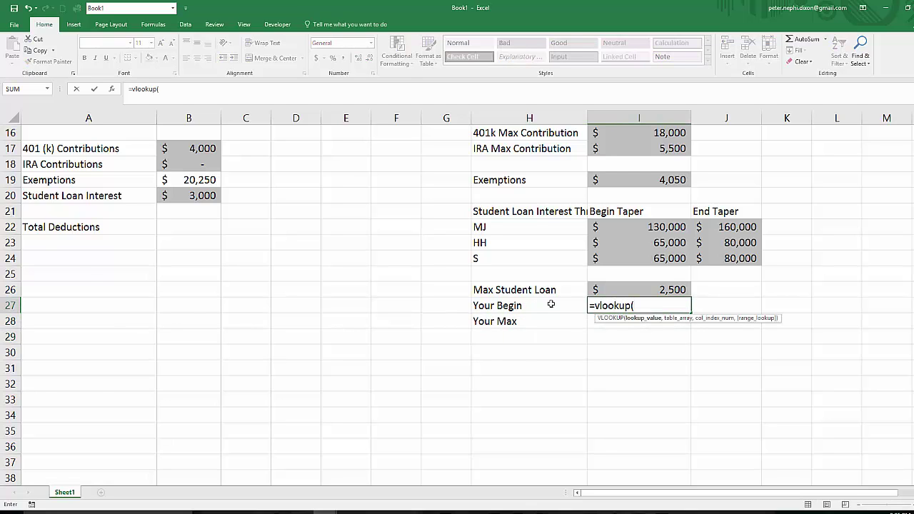
scroll(551, 304, up, 5)
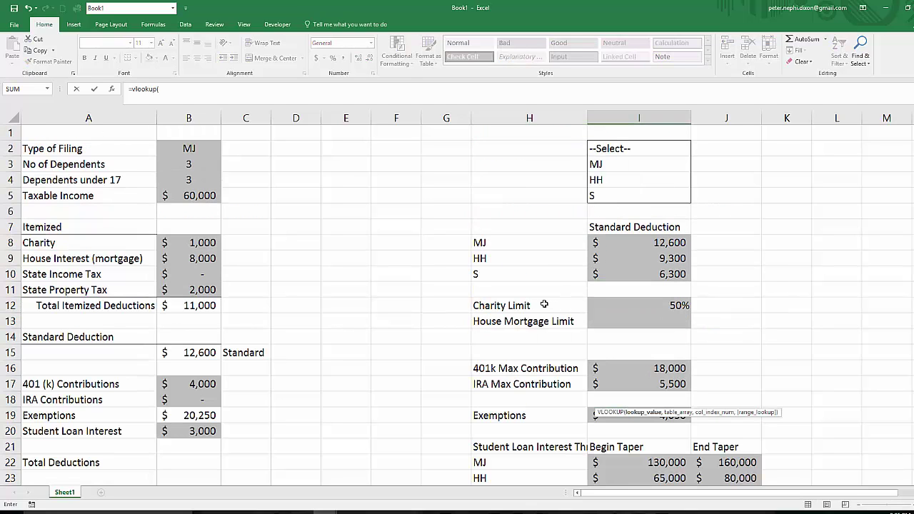
click(207, 147)
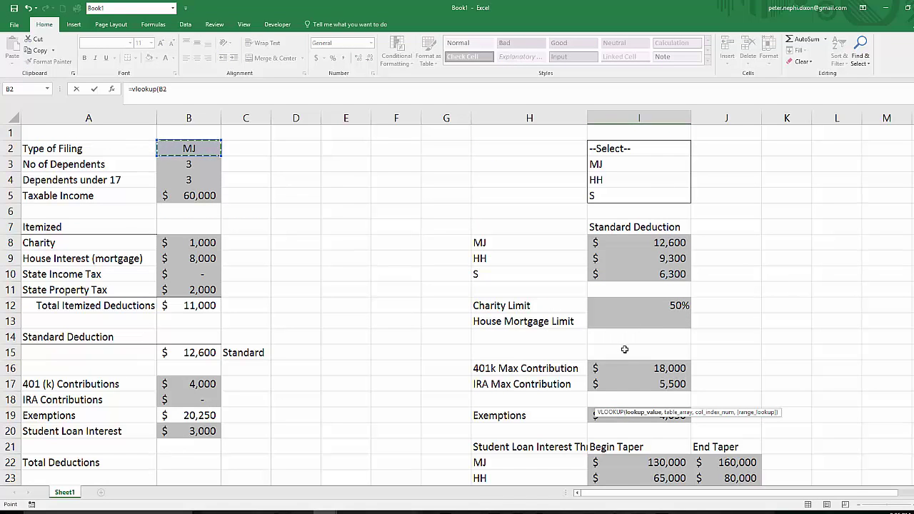
text(,)
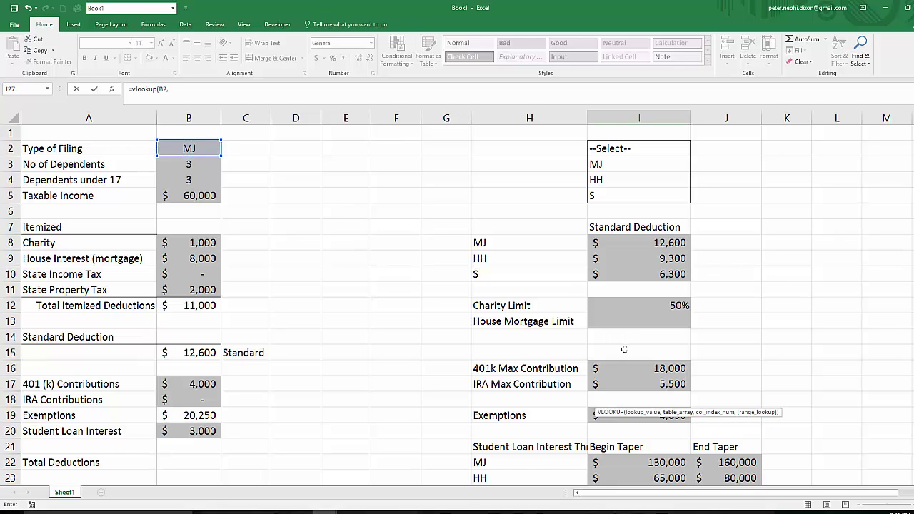
click(516, 368)
drag(516, 368, 661, 397)
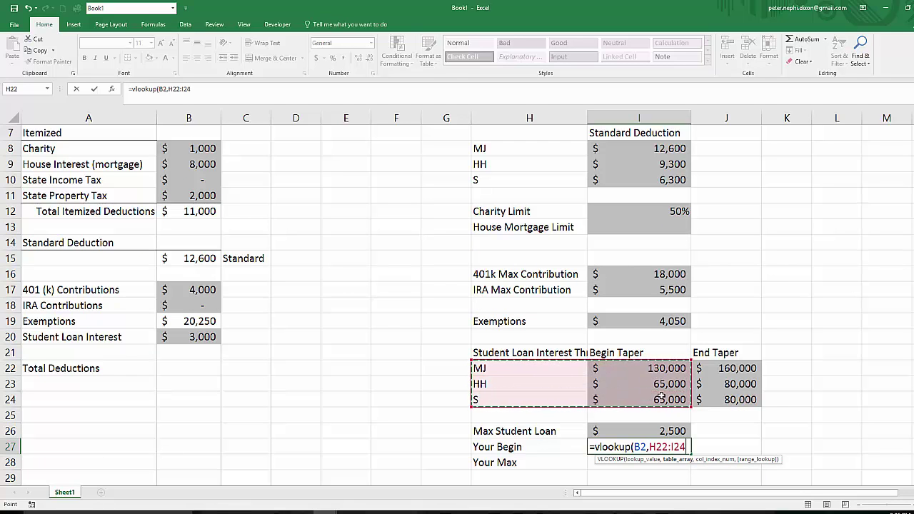
text(,2)
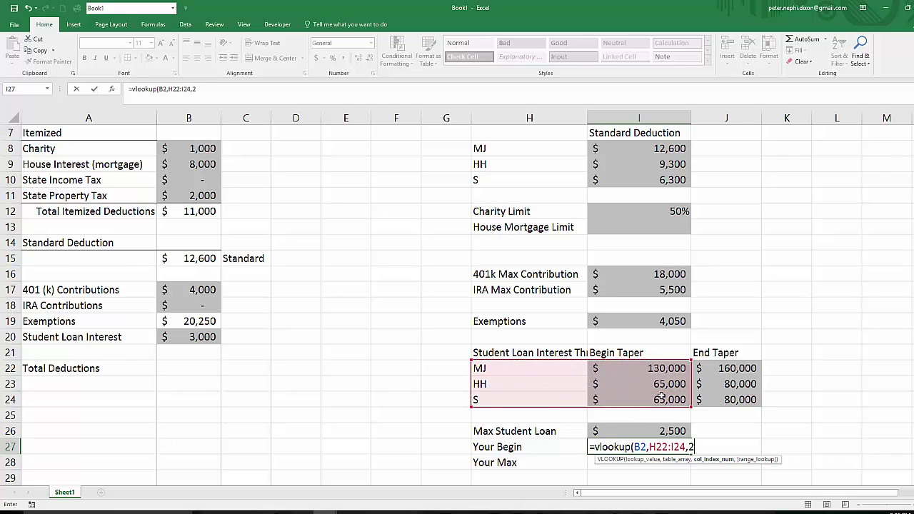
text(,false))
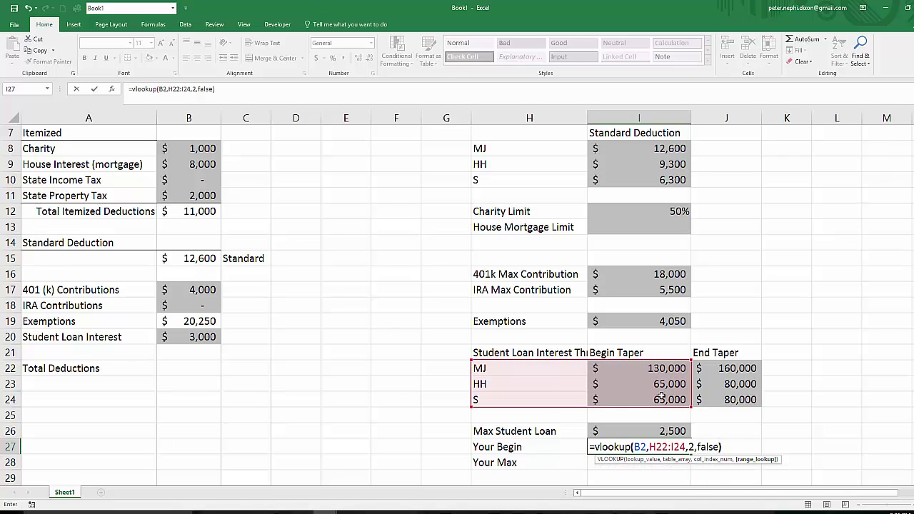
key(Return)
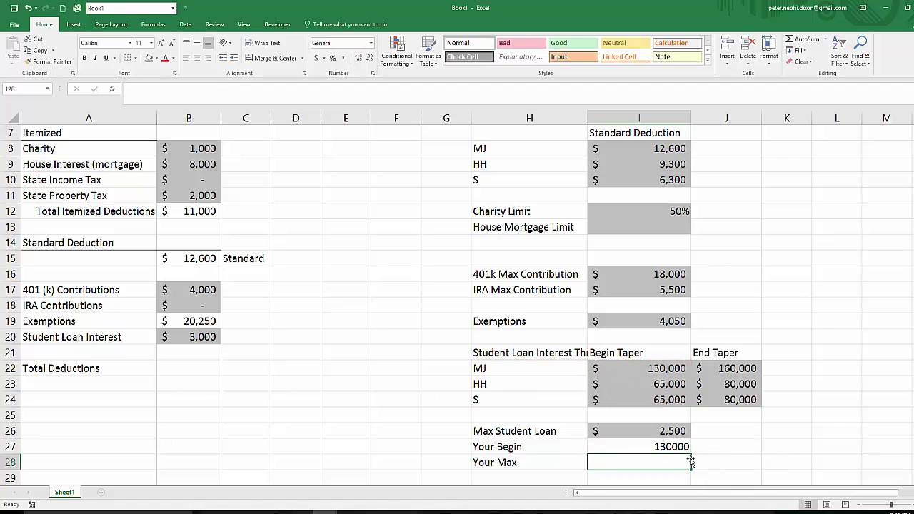
Change the Type of Filing in B2 to S.
click(663, 447)
click(640, 462)
scroll(250, 191, up, 2)
click(209, 149)
click(225, 151)
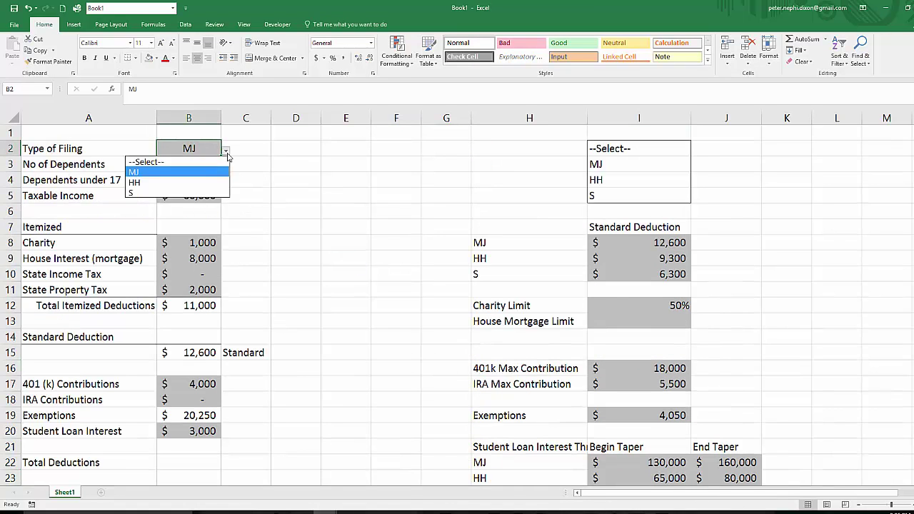
click(190, 193)
Set both No of Dependents and Dependents under 17 in B3:B4 to 0.
drag(199, 164, 198, 180)
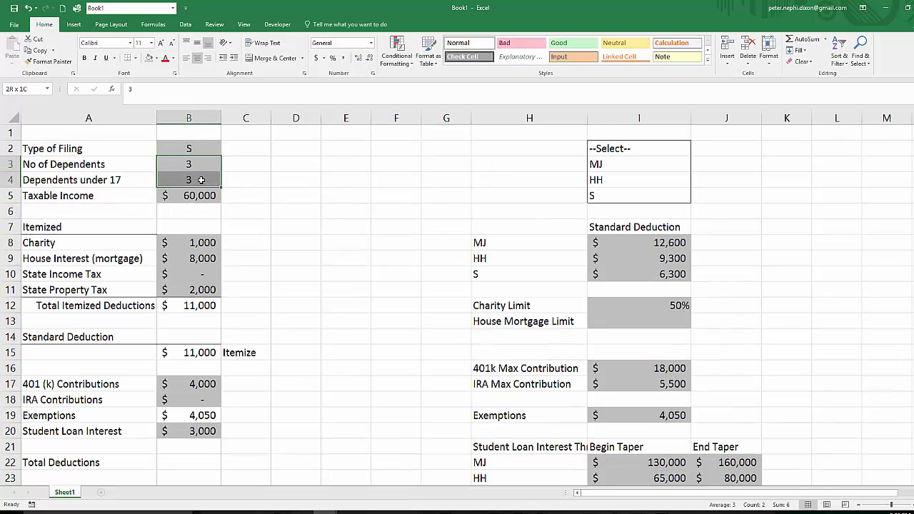
text(0)
key(ctrl+Return)
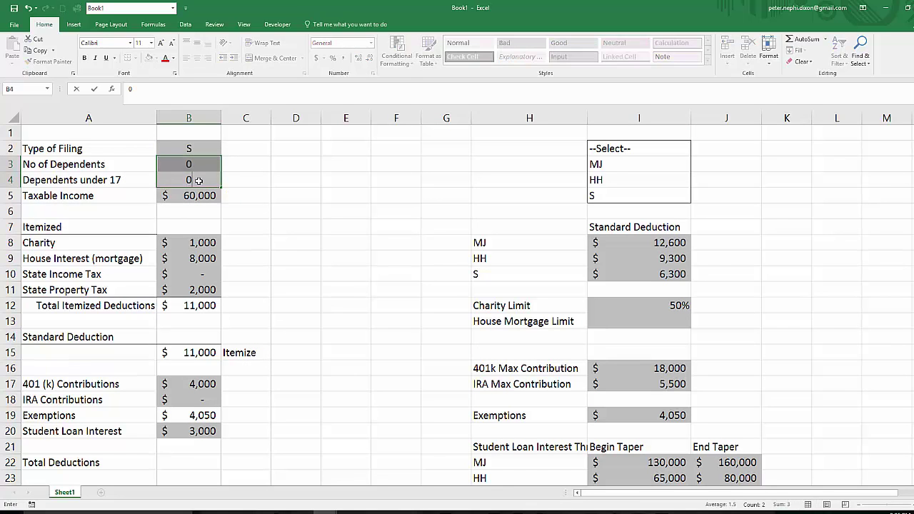
click(286, 207)
Enter =VLOOKUP(B2,H22:J24,3,FALSE) in I28 to return the end taper threshold for the selected filing type.
scroll(349, 212, down, 7)
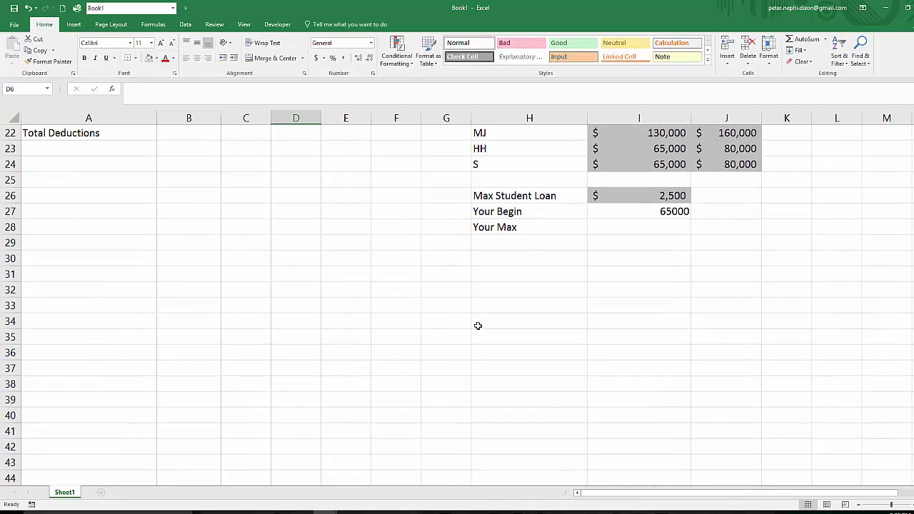
scroll(716, 340, up, 3)
click(651, 368)
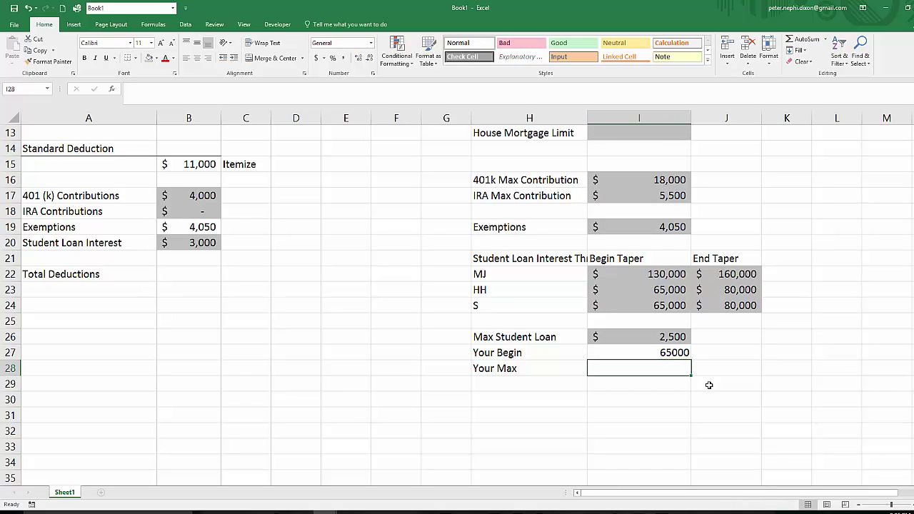
text(=vlookup()
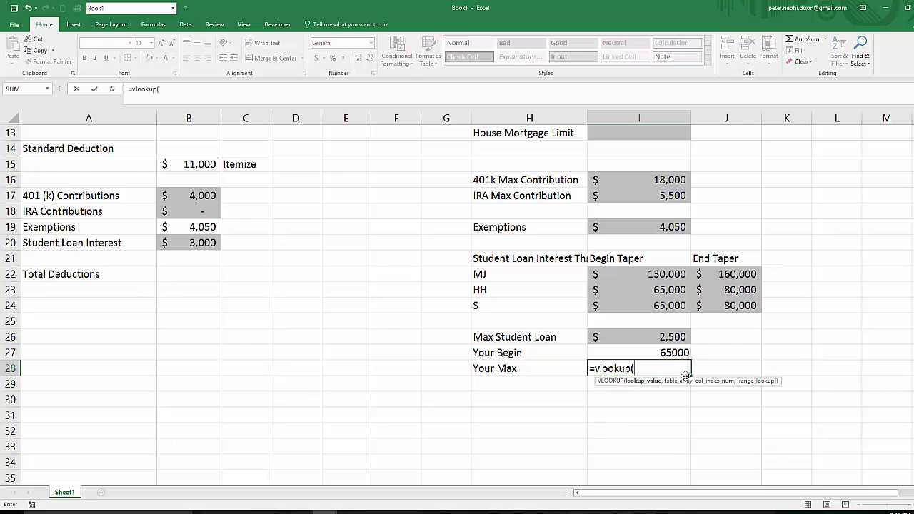
scroll(370, 233, up, 4)
click(191, 149)
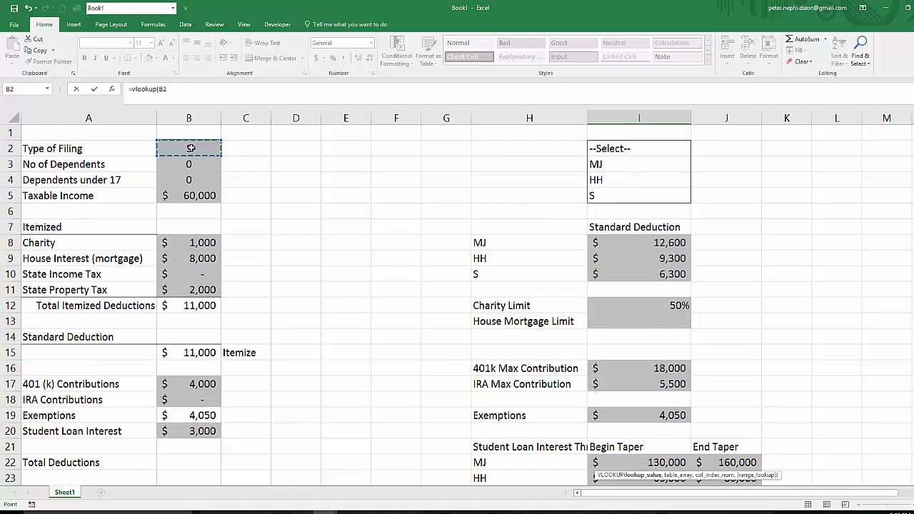
scroll(456, 261, down, 3)
text(,)
drag(507, 319, 737, 351)
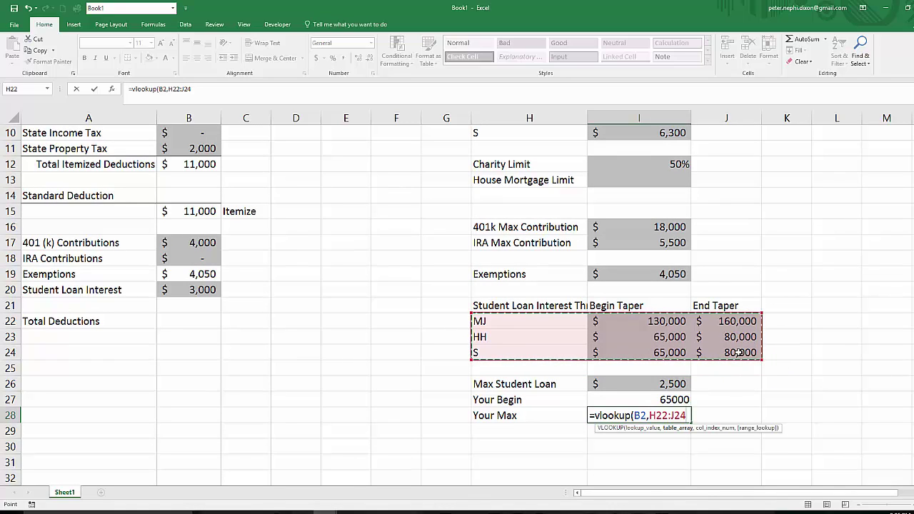
text(,)
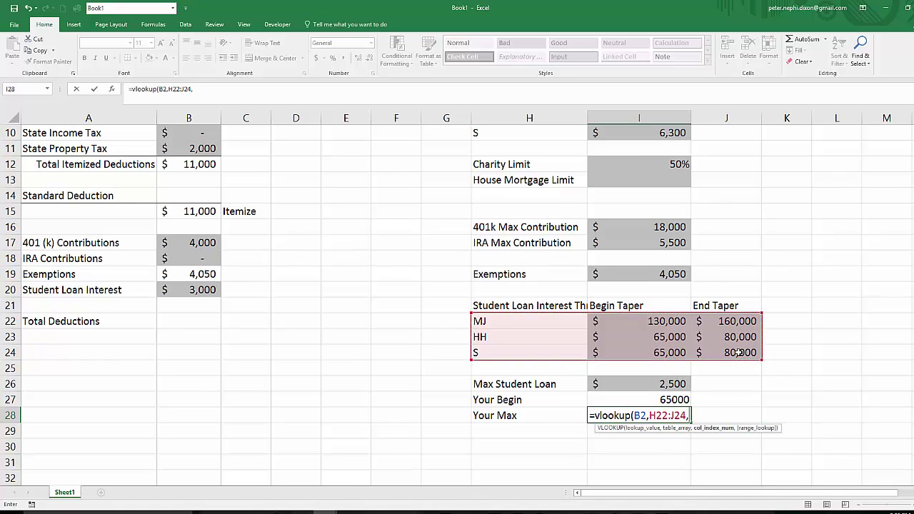
text(3,false))
key(Return)
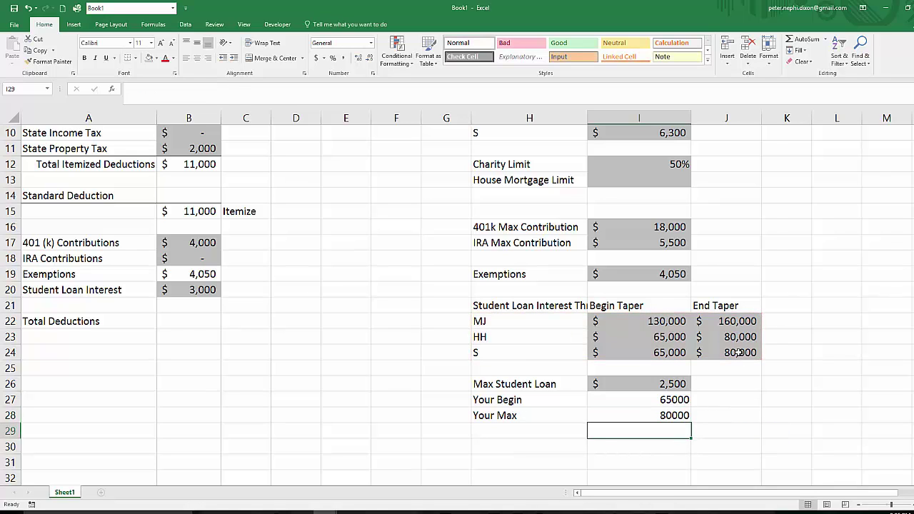
Label H29 "Your Income" and link I29 to the taxable income in B5.
key(Left)
text(You)
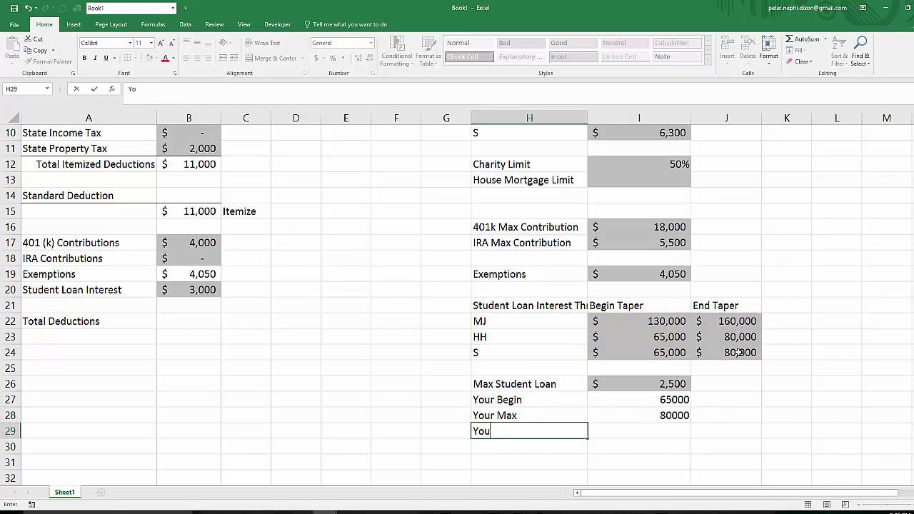
text(r Income)
key(Right)
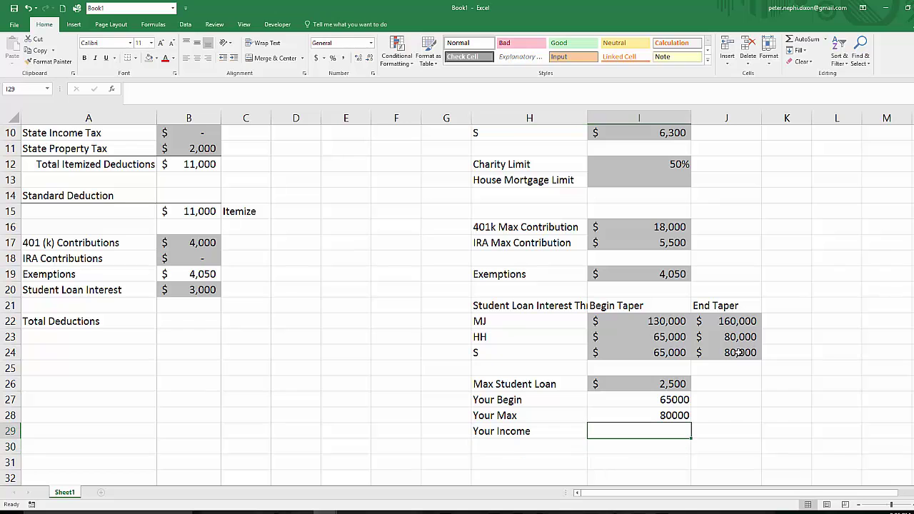
text(=)
scroll(737, 352, up, 3)
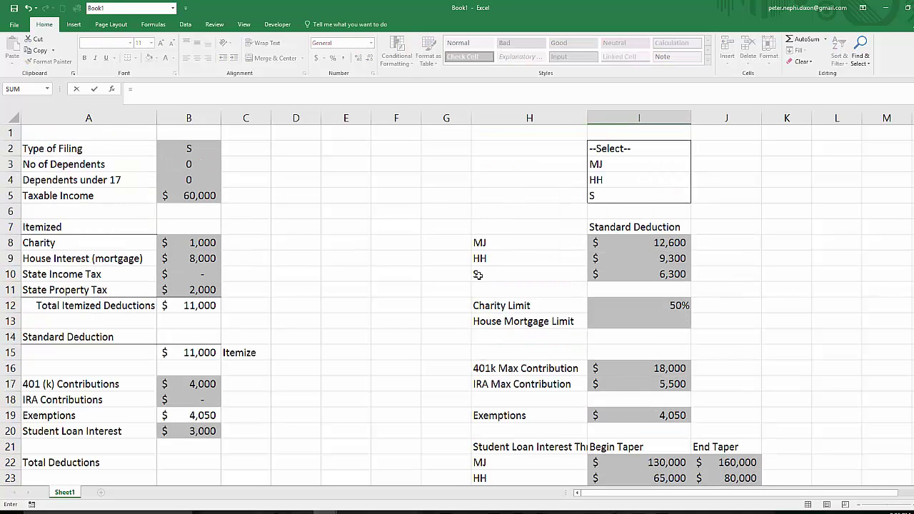
click(194, 196)
key(Return)
Format the Your Begin, Your Max and Your Income amounts in I27:I29 as accounting dollars without decimals.
scroll(778, 286, down, 5)
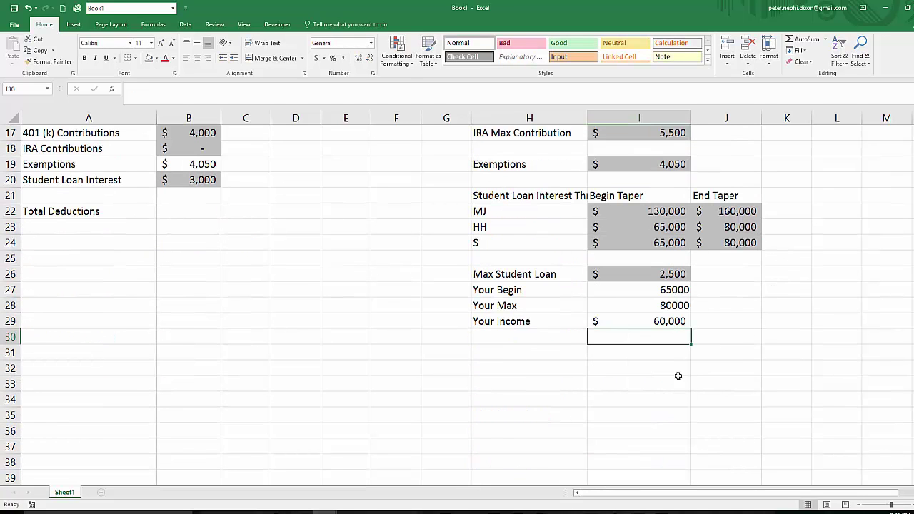
drag(675, 289, 668, 325)
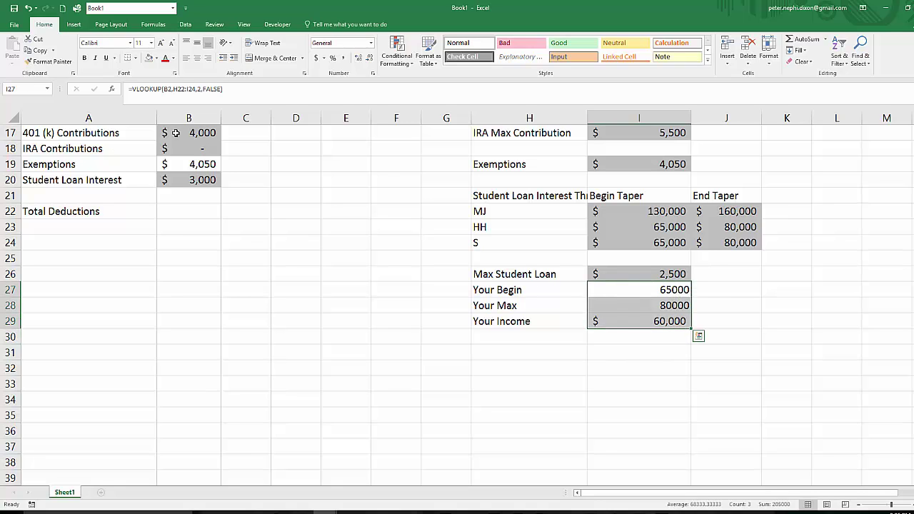
click(316, 58)
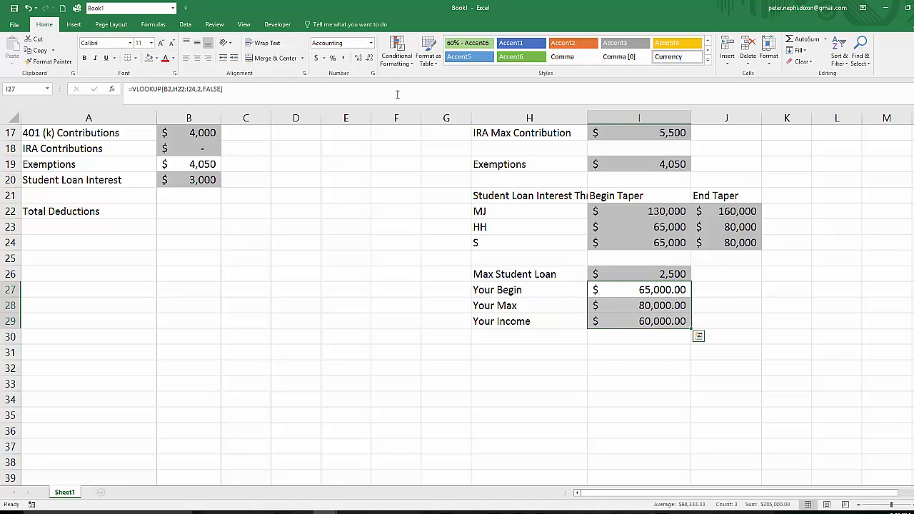
click(369, 58)
click(369, 58)
click(584, 365)
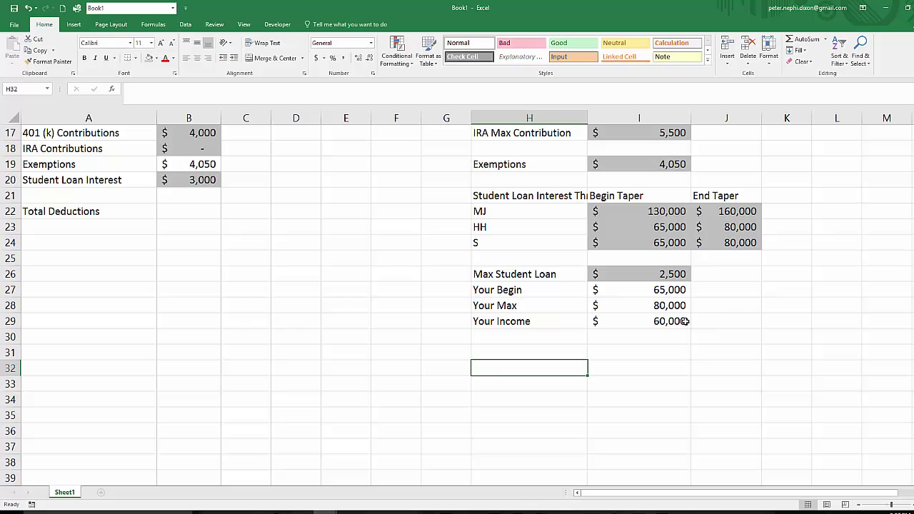
Review the begin and max thresholds in I27:I28 and add the label "Fraction" in H30.
click(661, 305)
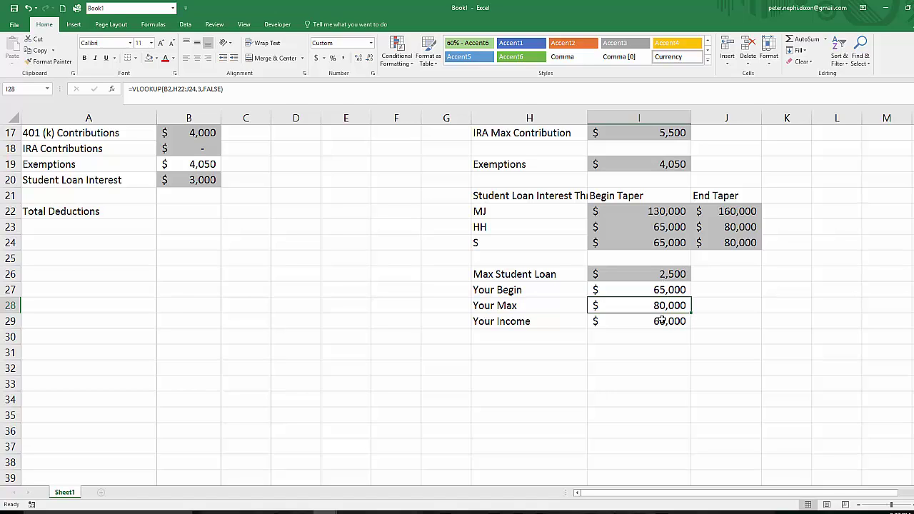
drag(665, 287, 667, 306)
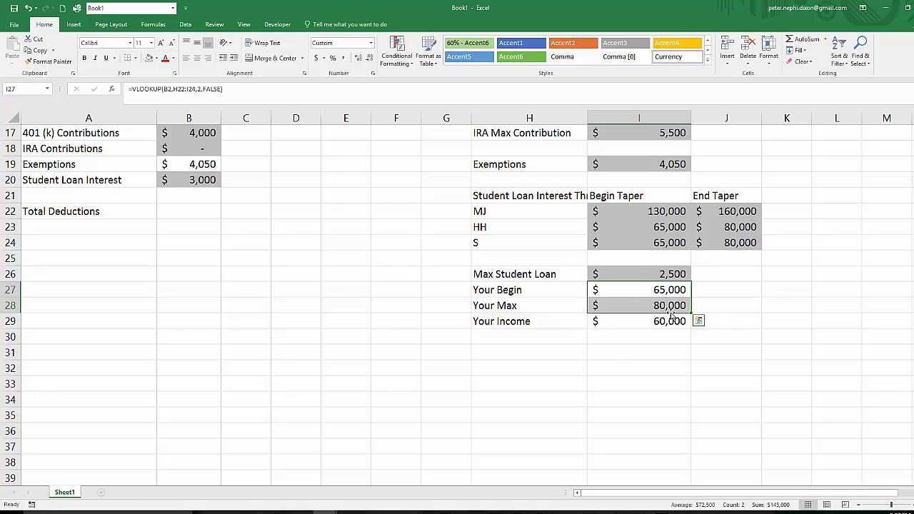
click(571, 341)
text(Fr)
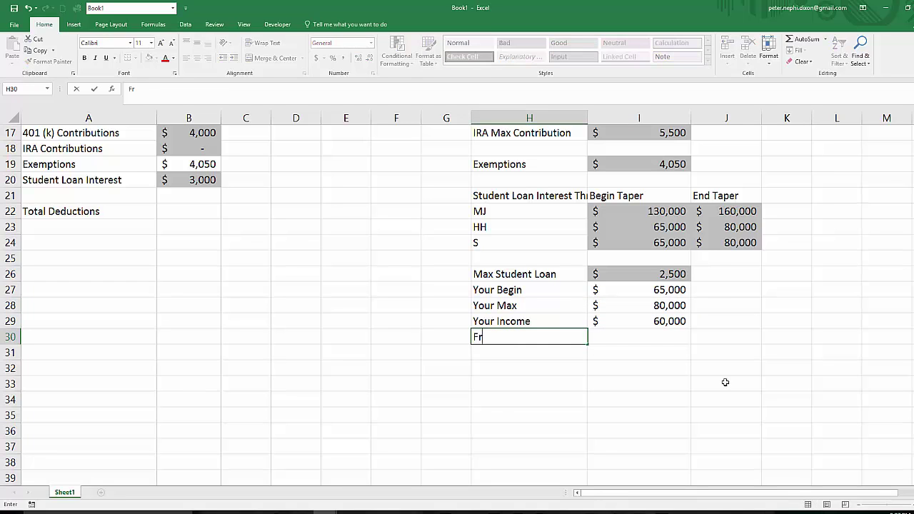
text(action)
key(Tab)
Enter =(I28-I29)/(I28-I27) in I30 as the taper fraction and format it as a percentage.
text(=)
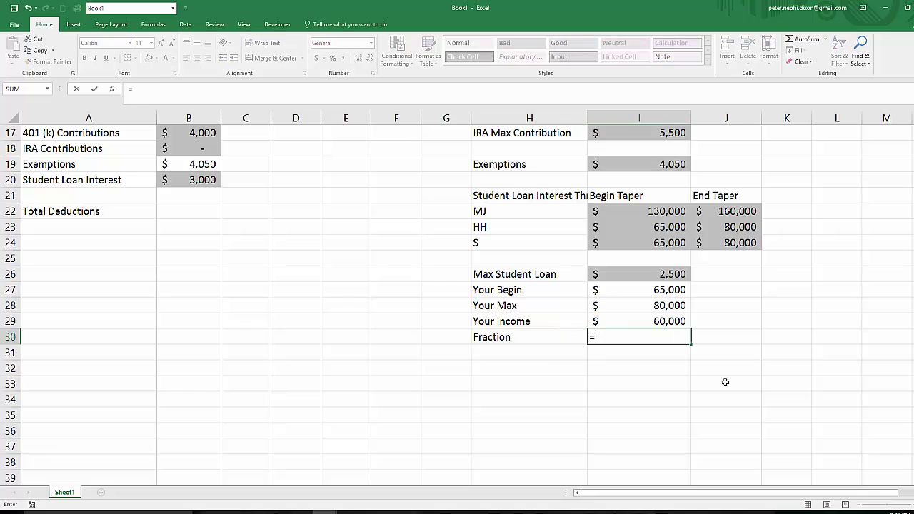
text(()
click(664, 306)
text(-)
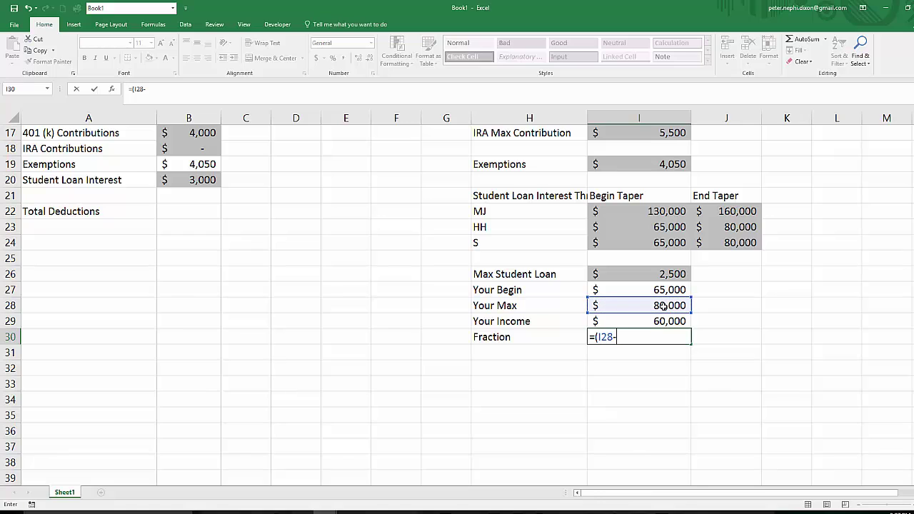
click(674, 321)
text())
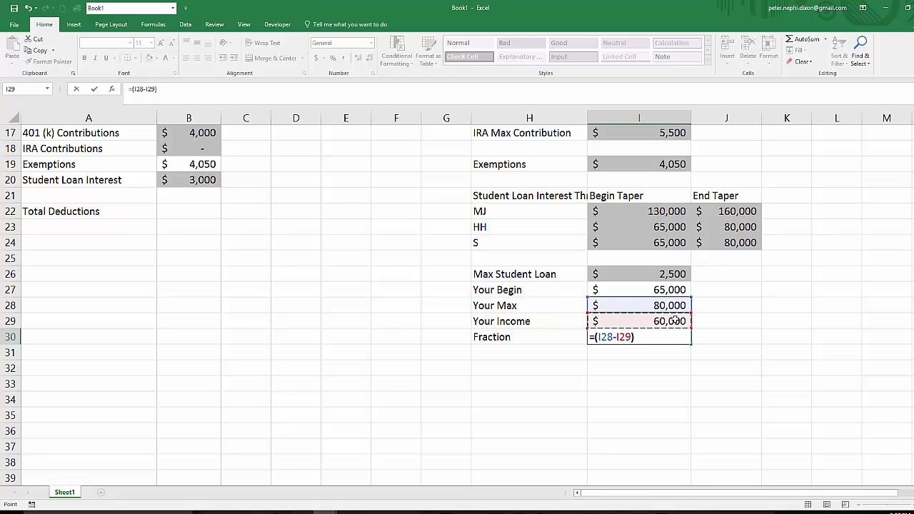
text(/()
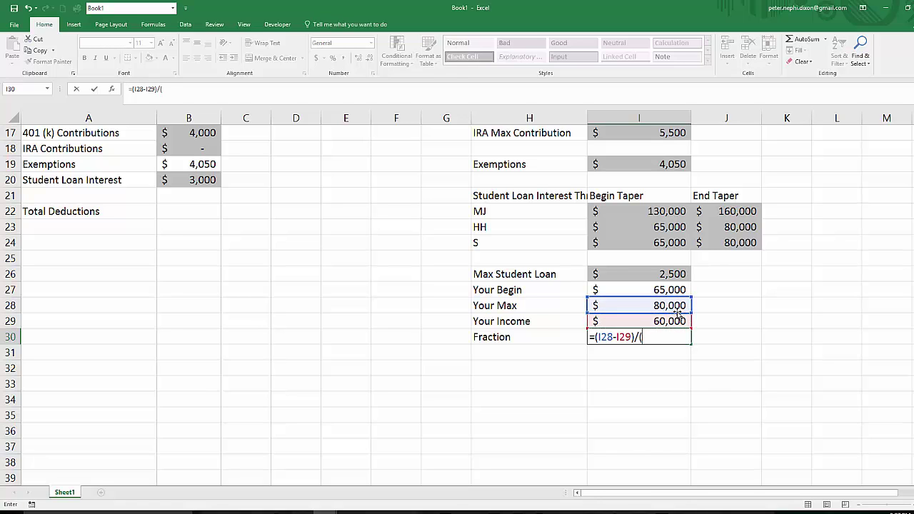
click(676, 305)
text(-)
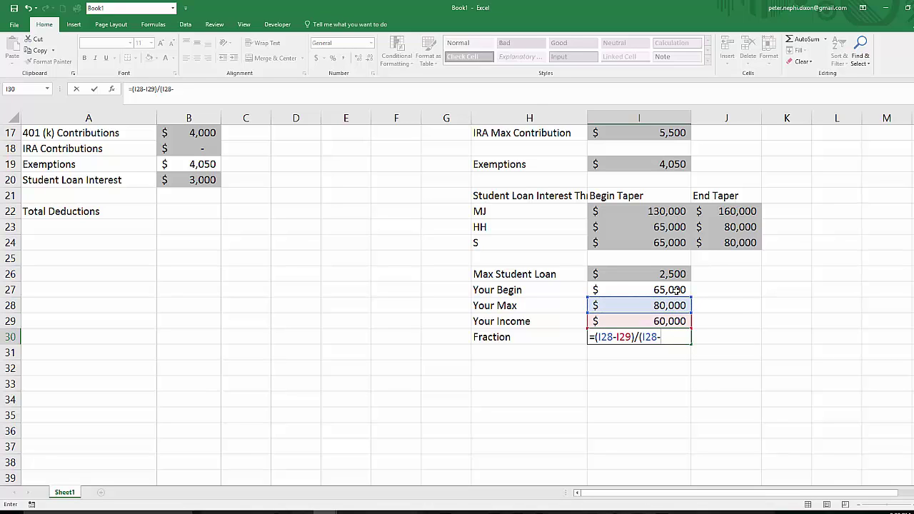
click(676, 289)
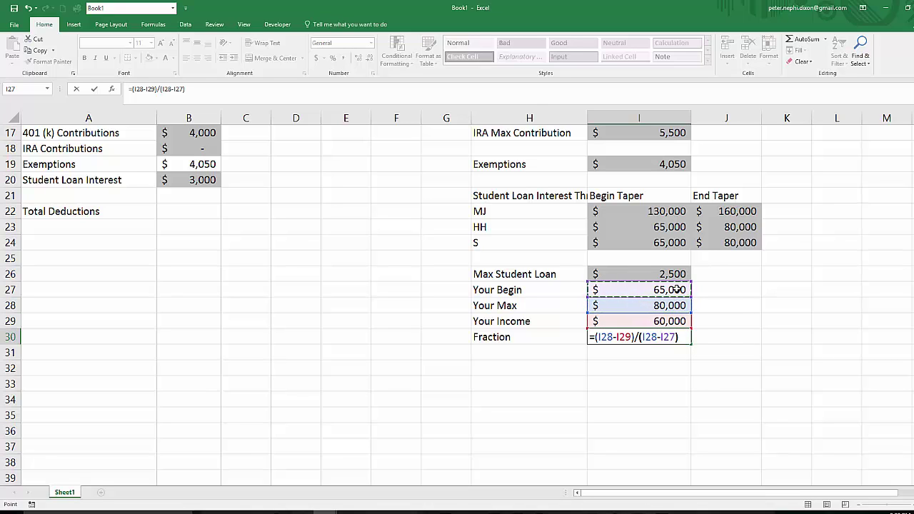
text())
key(Return)
key(Up)
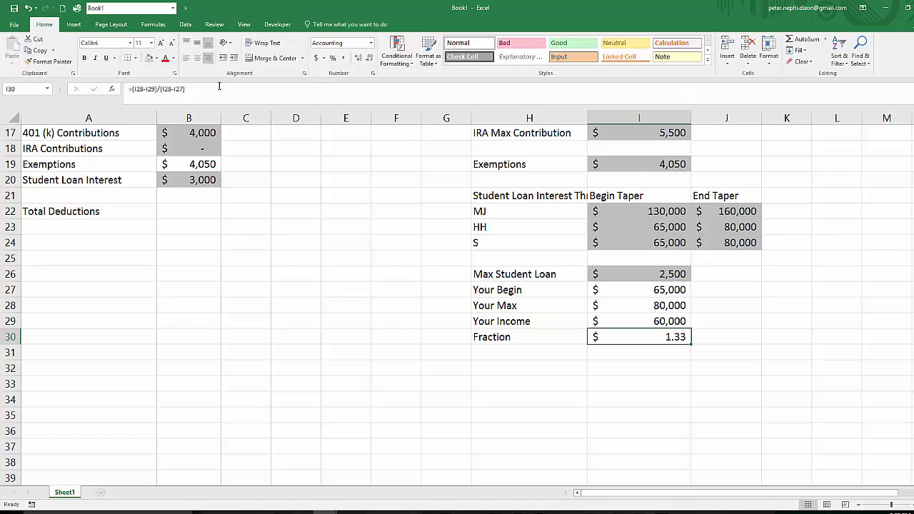
click(332, 58)
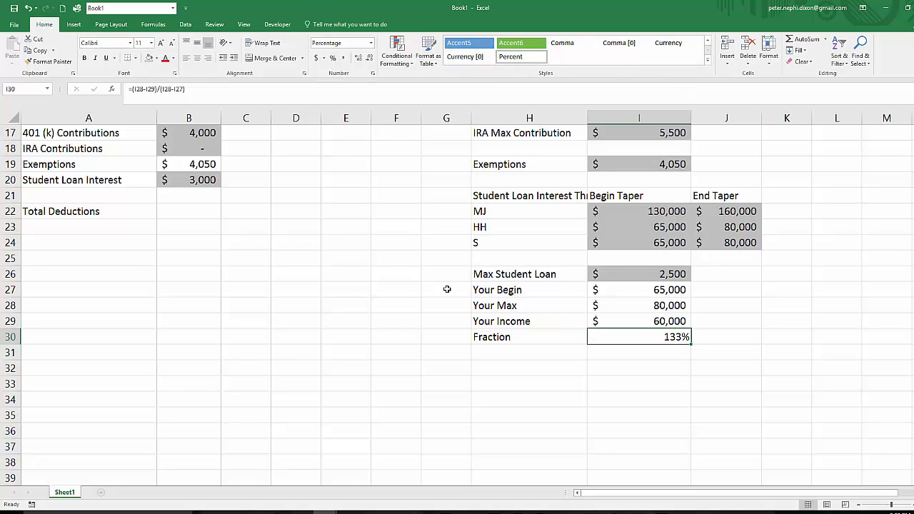
Review the fraction in I30 against the begin threshold and income amounts in I27 and I29.
click(344, 271)
click(655, 316)
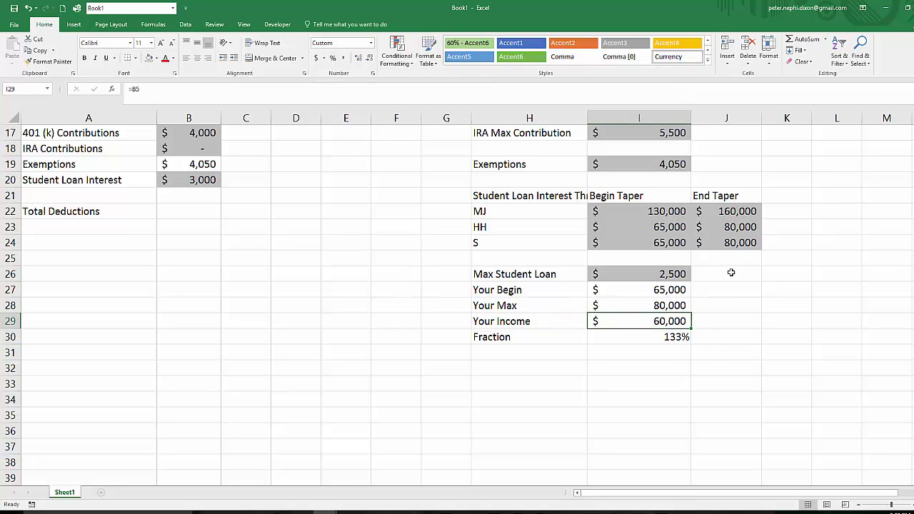
scroll(703, 300, up, 1)
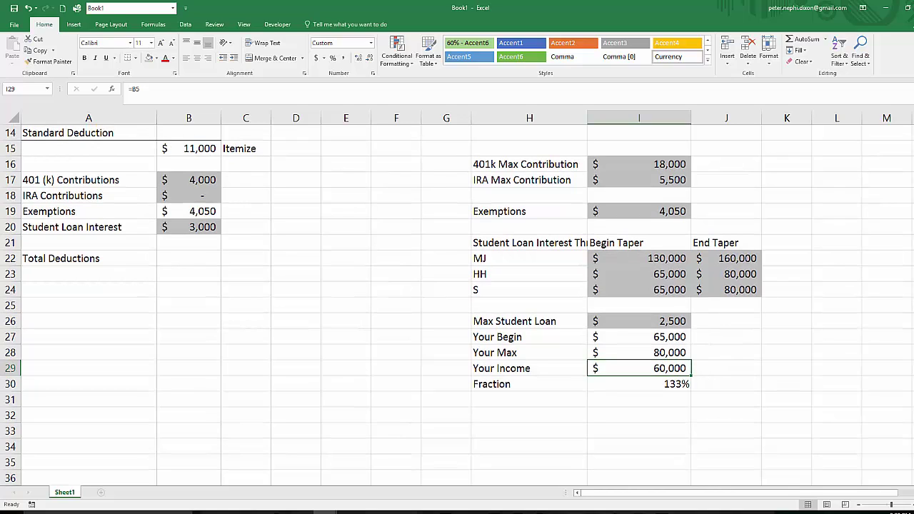
click(678, 386)
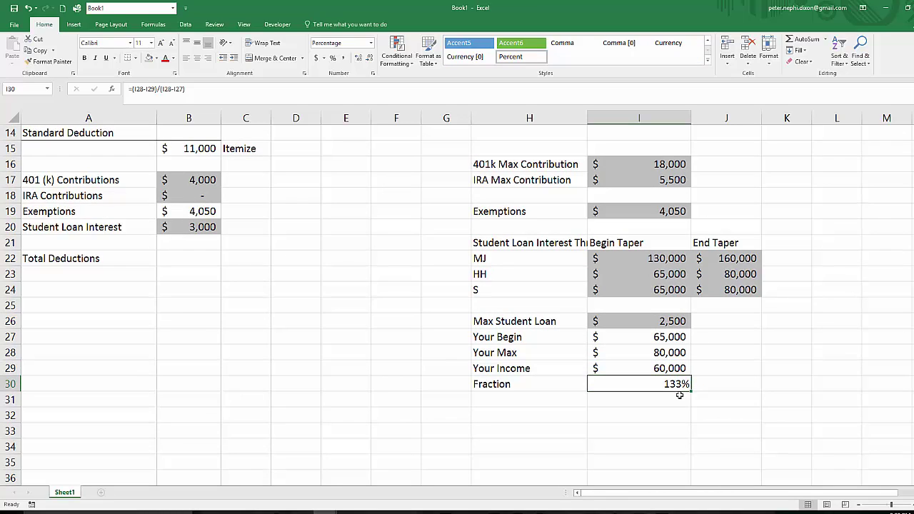
click(682, 367)
click(673, 336)
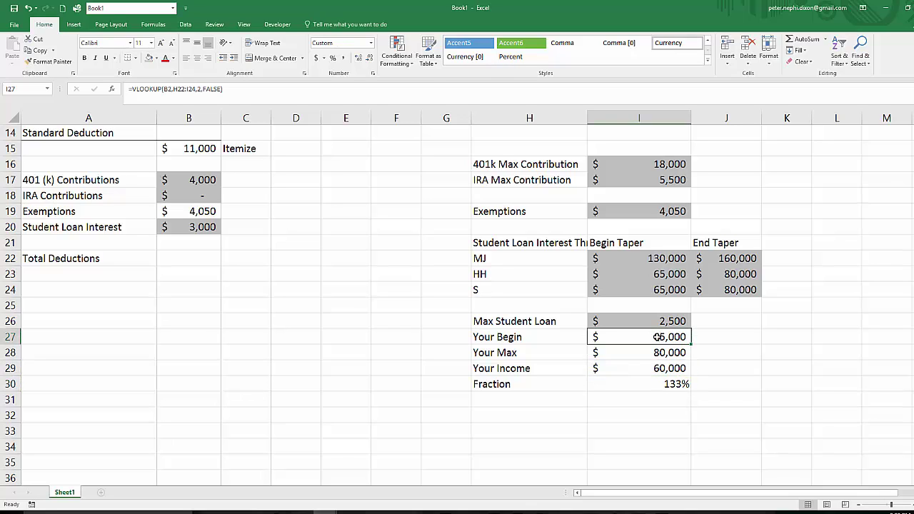
click(673, 369)
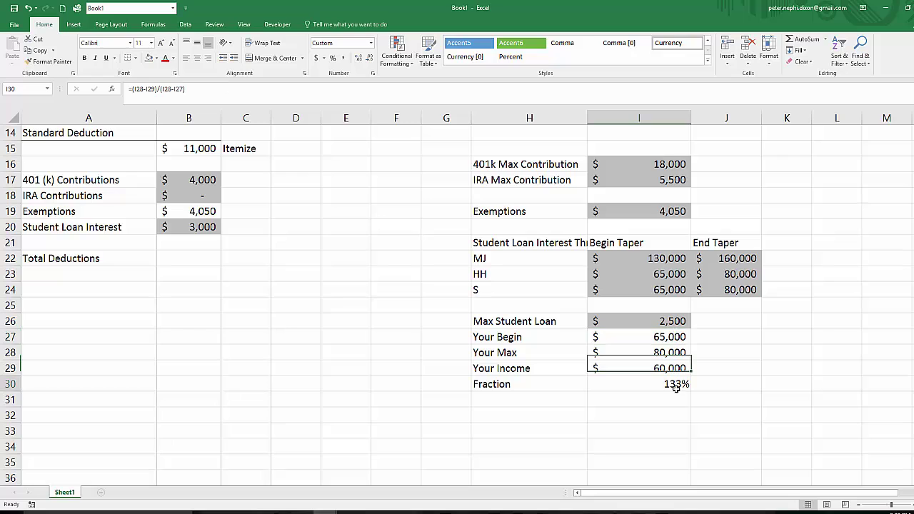
click(673, 384)
click(668, 412)
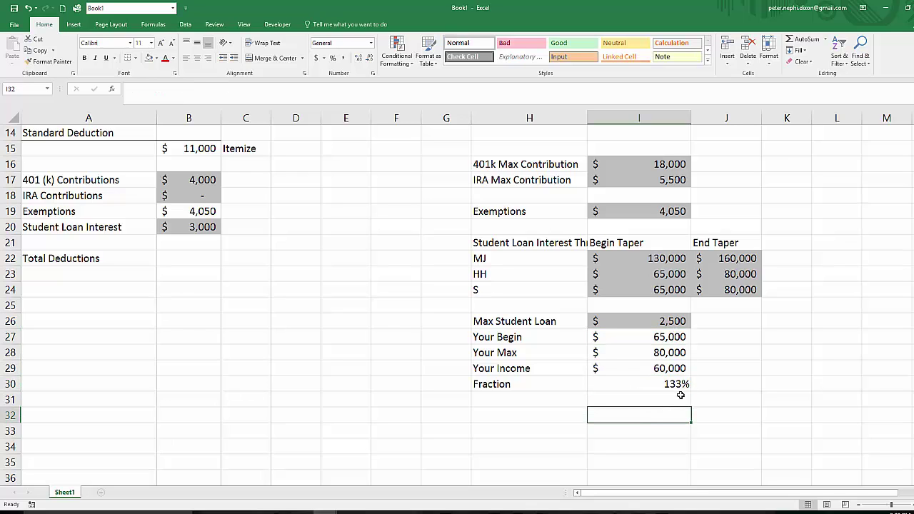
Cap the fraction in I30 at 1 by changing its formula to =MIN((I28-I29)/(I28-I27),1).
double_click(673, 385)
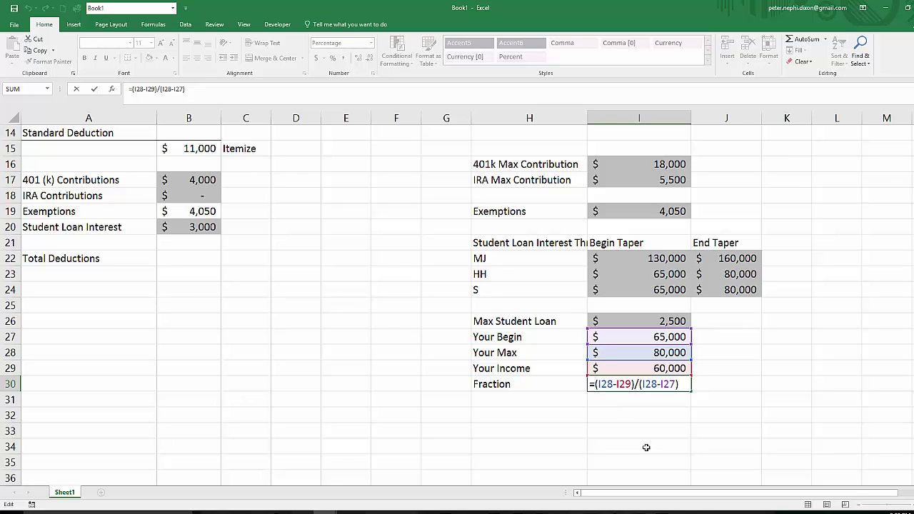
text(min()
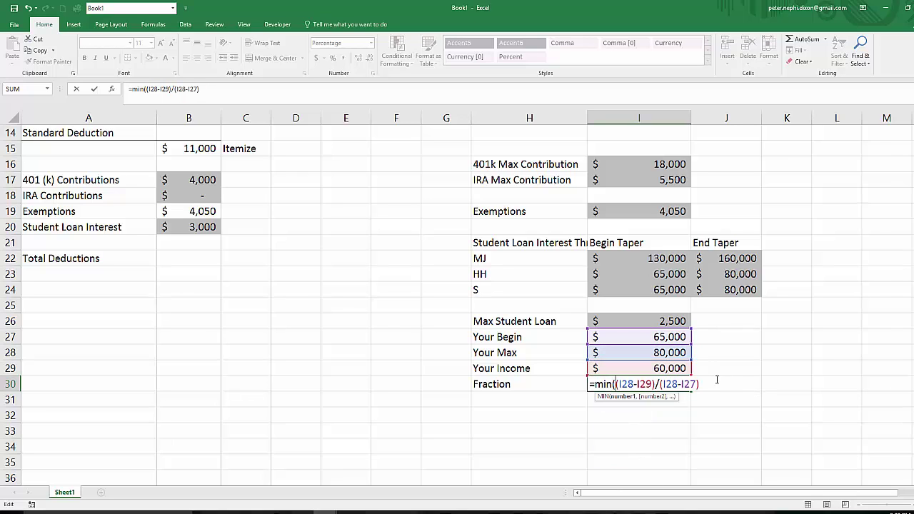
text(,1))
key(Return)
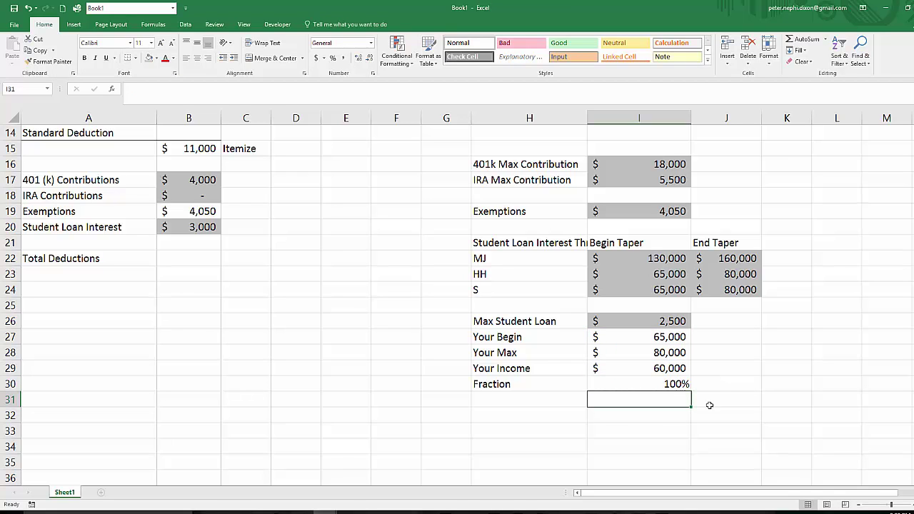
click(682, 384)
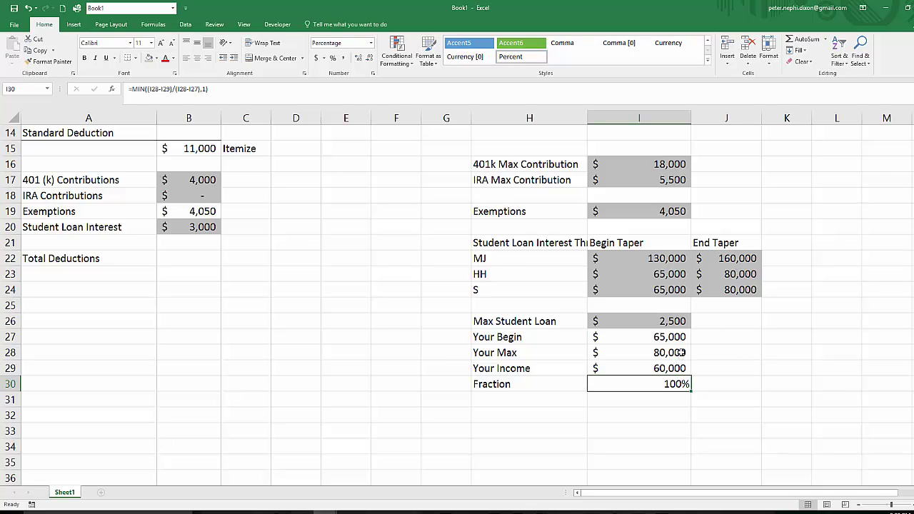
click(670, 409)
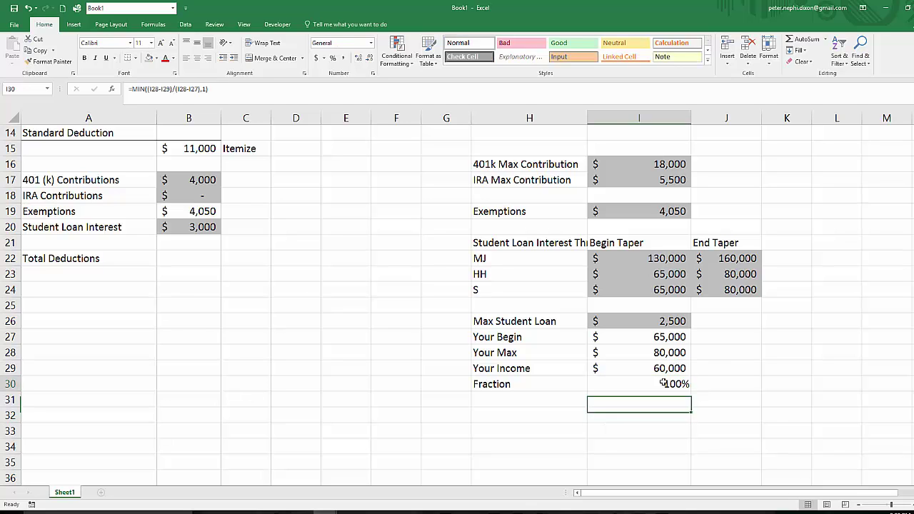
click(676, 321)
click(652, 385)
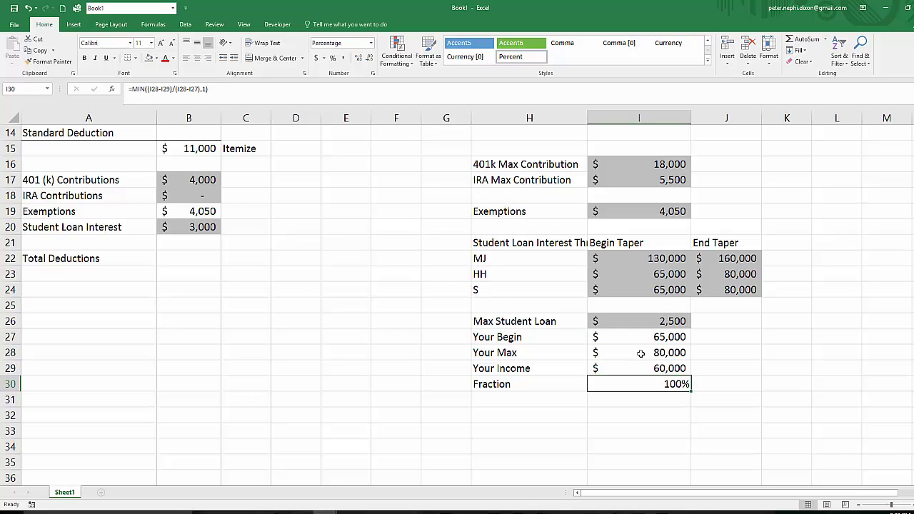
Set the taxable income in B5 to 85000 and check the fraction in I30.
scroll(417, 269, up, 5)
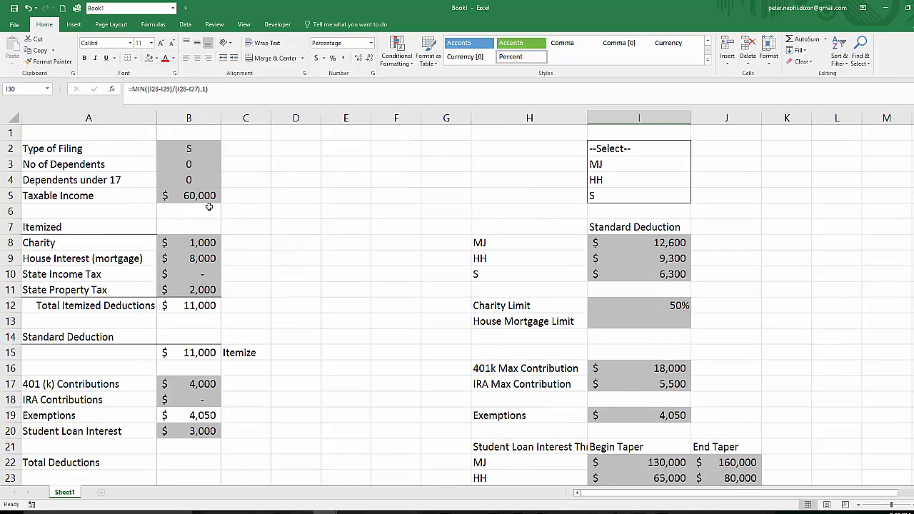
click(196, 196)
text(85000)
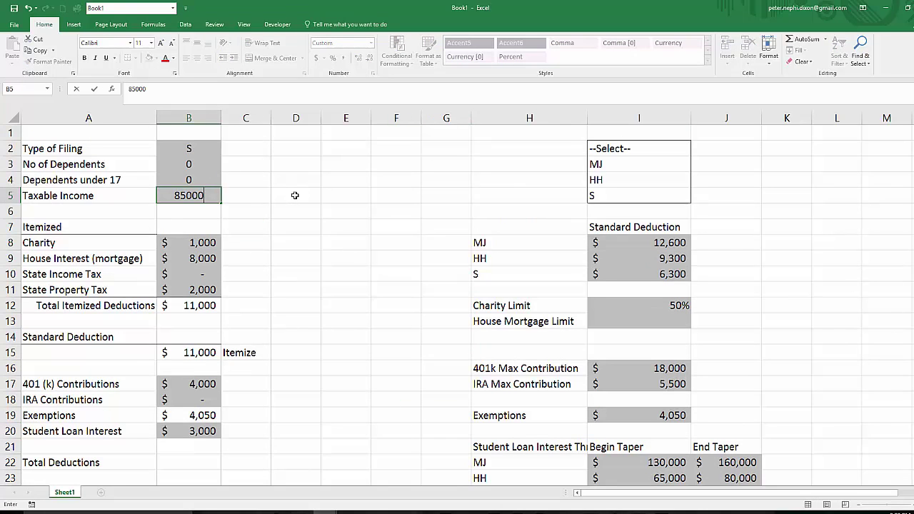
key(ctrl+Return)
scroll(357, 250, down, 6)
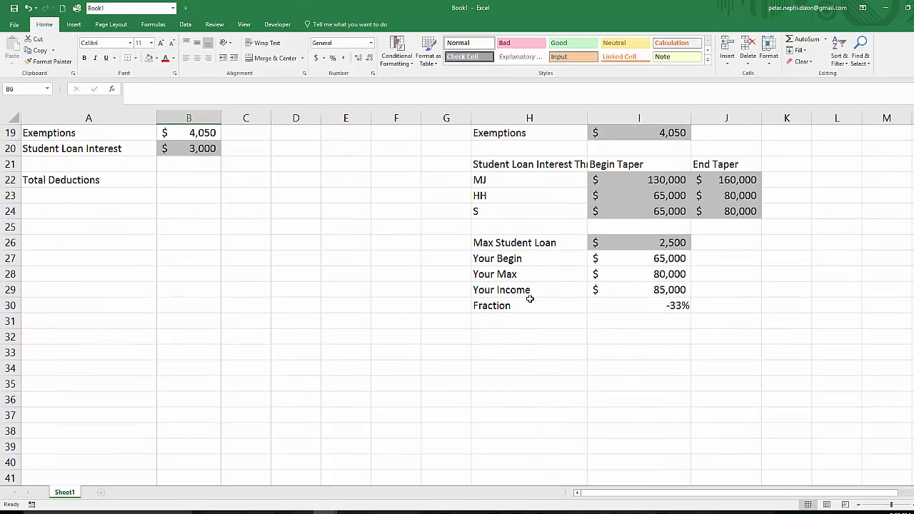
scroll(531, 300, up, 1)
click(684, 353)
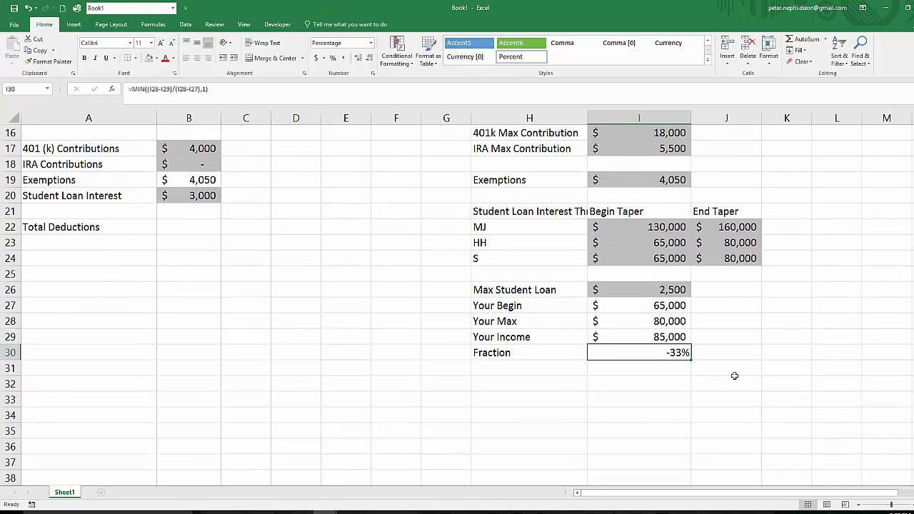
Change the fraction formula in I30 to =IF(I29>I28,0,MIN((I28-I29)/(I28-I27),1)) so incomes above the maximum give zero.
click(661, 379)
click(678, 352)
double_click(678, 352)
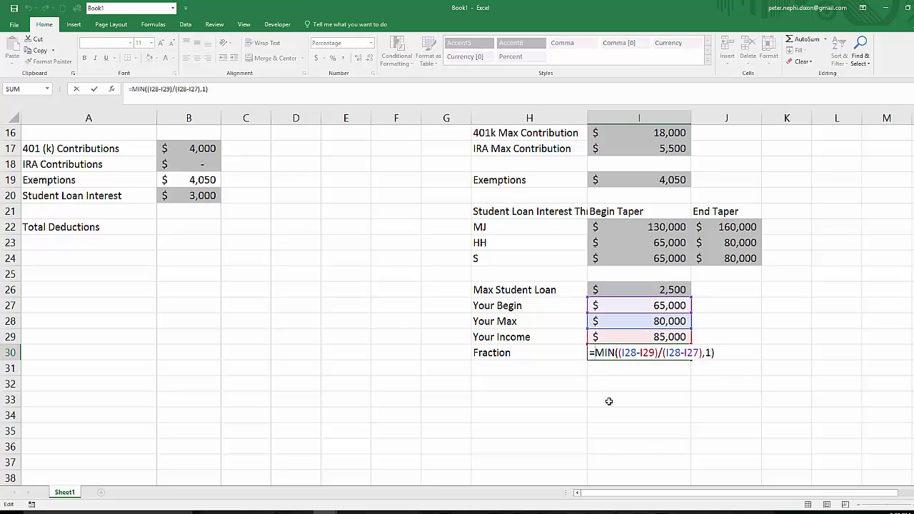
text(if()
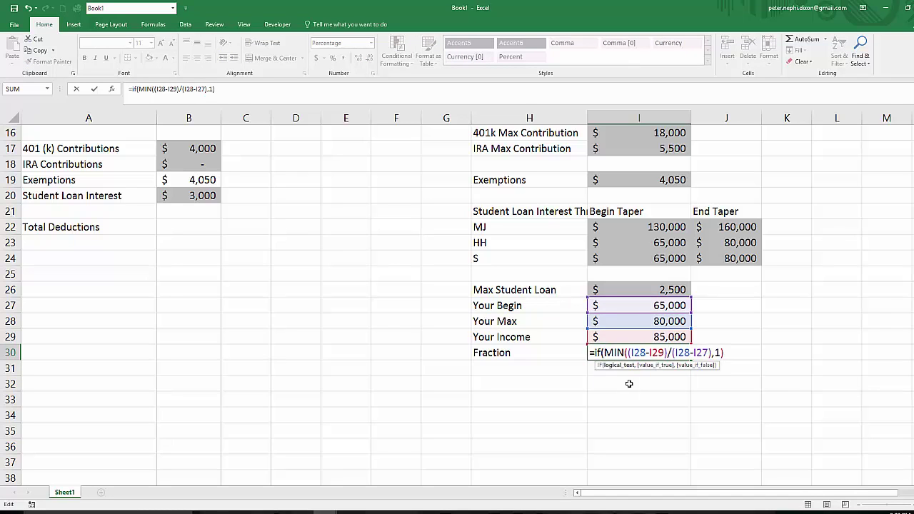
click(644, 339)
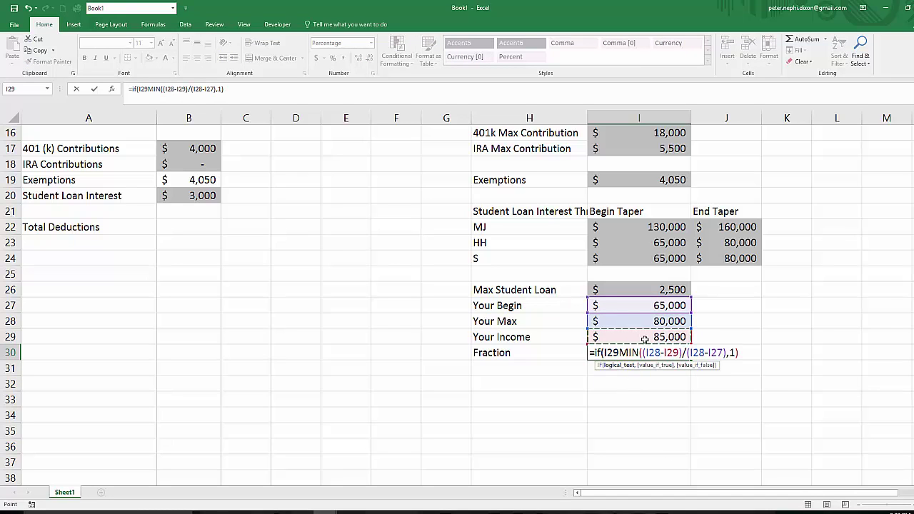
text(>)
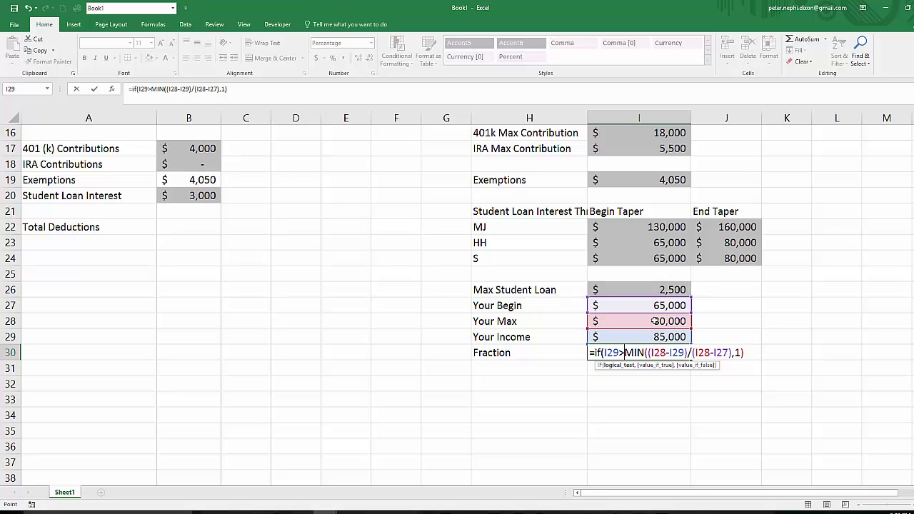
click(654, 321)
text(,)
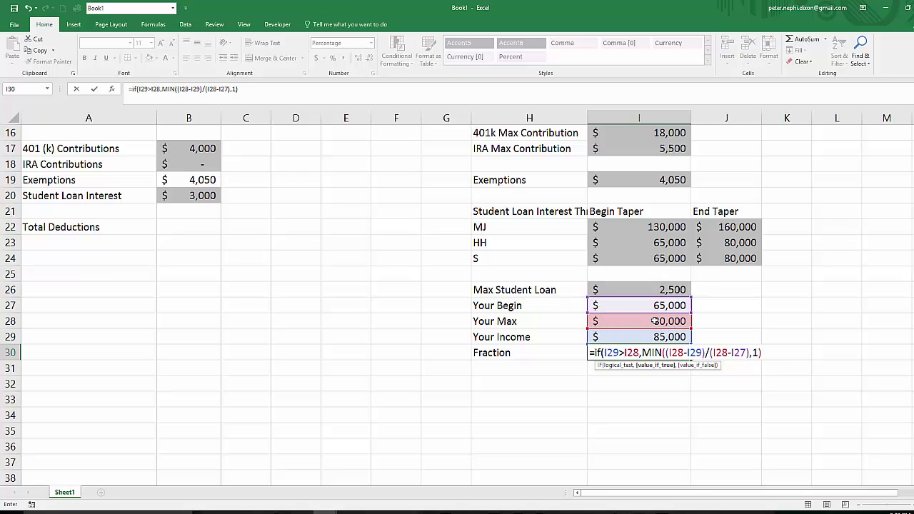
text(0,)
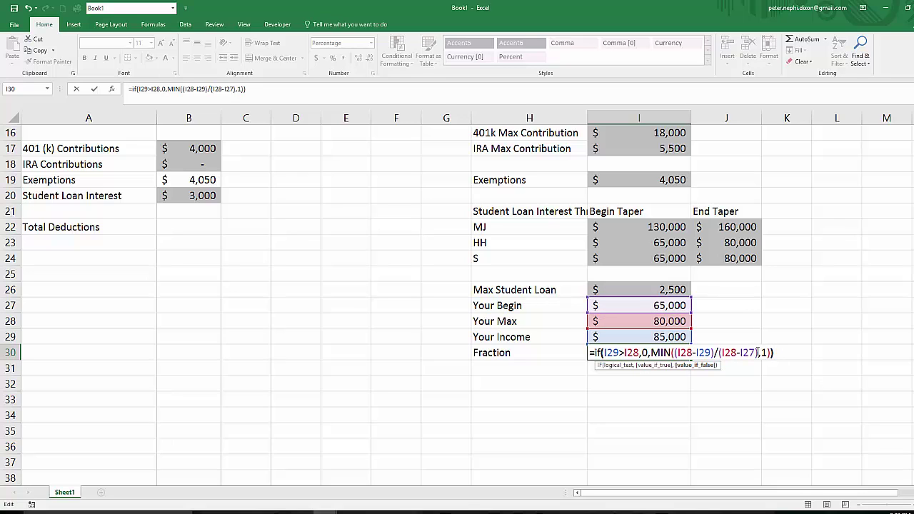
key(End)
key(Return)
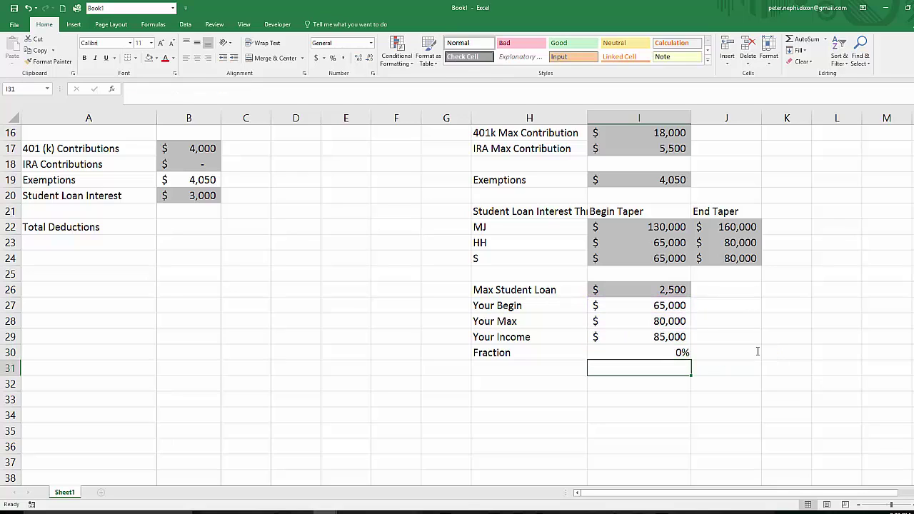
click(664, 353)
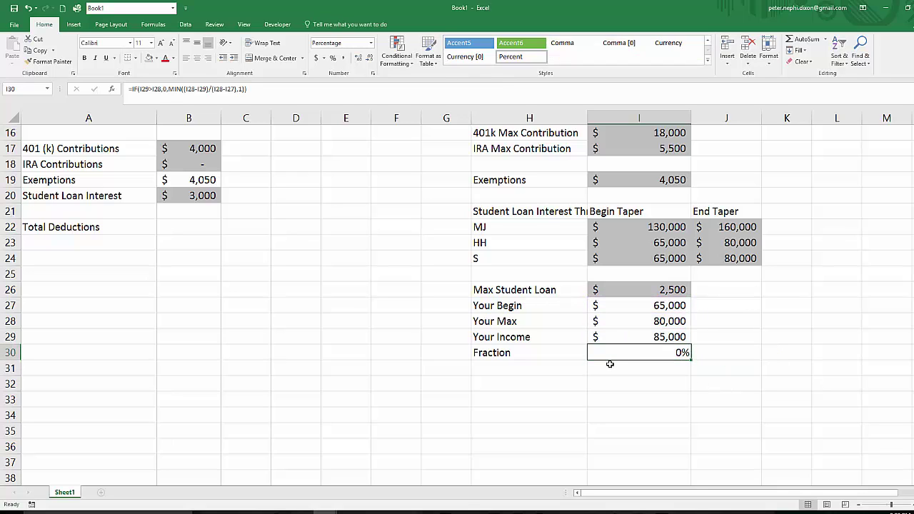
Label H31, below the Fraction row, as Student Loan Interest that is Claimable.
click(504, 366)
click(687, 293)
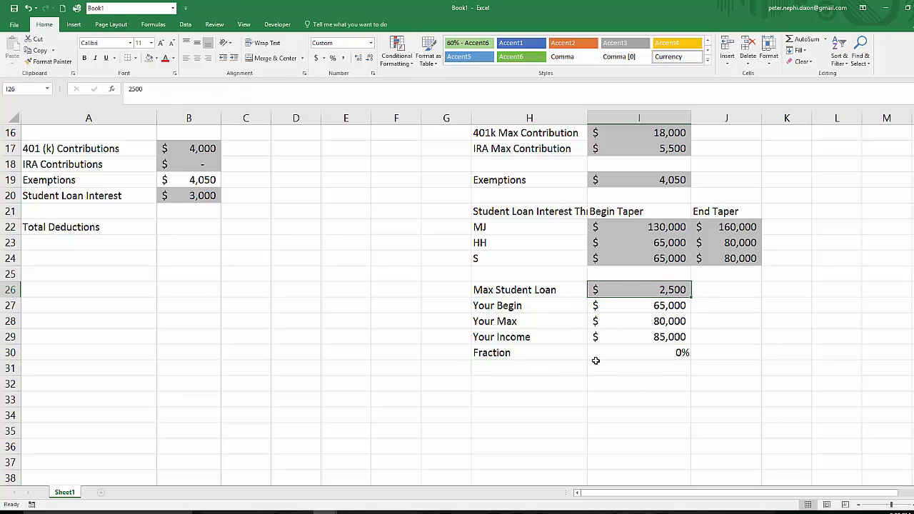
click(554, 369)
text(You)
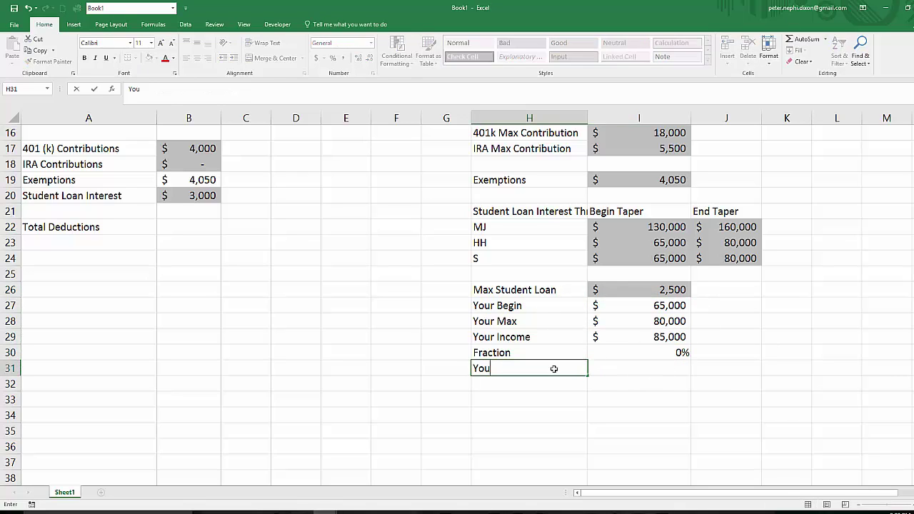
text(r Claim)
key(BackSpace)
key(BackSpace)
key(BackSpace)
key(BackSpace)
key(BackSpace)
key(BackSpace)
key(BackSpace)
key(BackSpace)
key(BackSpace)
key(BackSpace)
text(Student Loan)
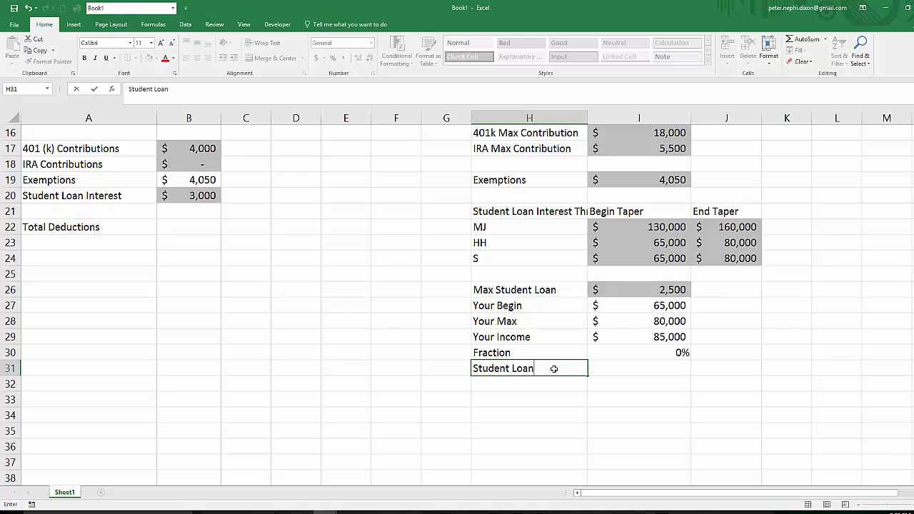
text( Interest that is Cl)
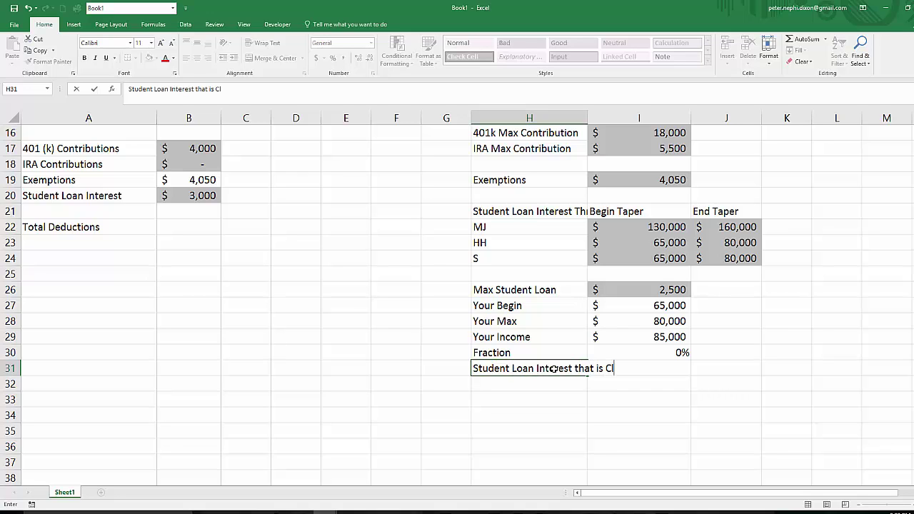
text(aimable)
key(Return)
Calculate the claimable student loan interest in I31 with the formula =I30*I26.
key(Right)
key(Up)
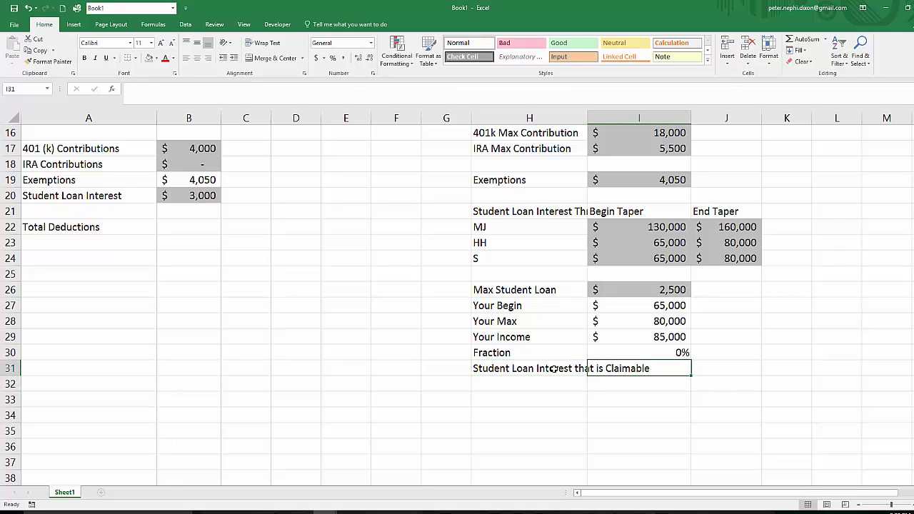
text(=)
key(Up)
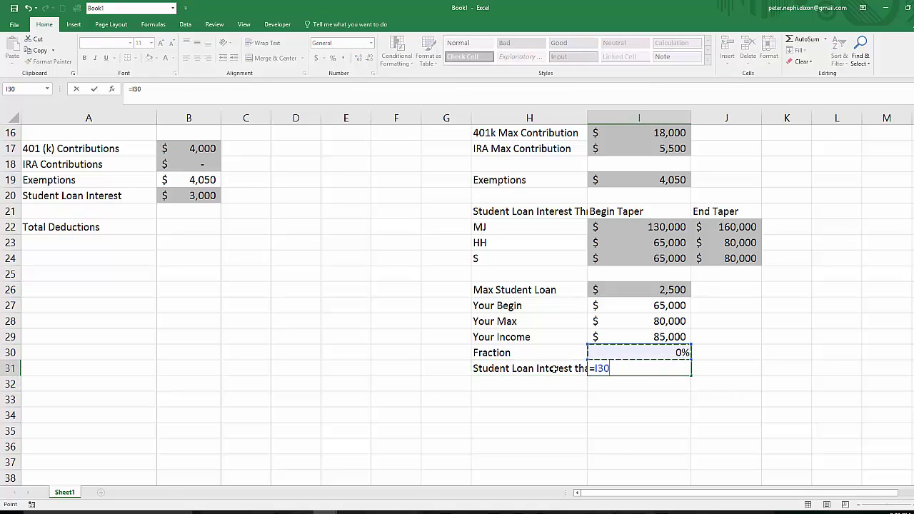
text(*)
key(Up)
key(Up)
key(Up)
key(Up)
key(Up)
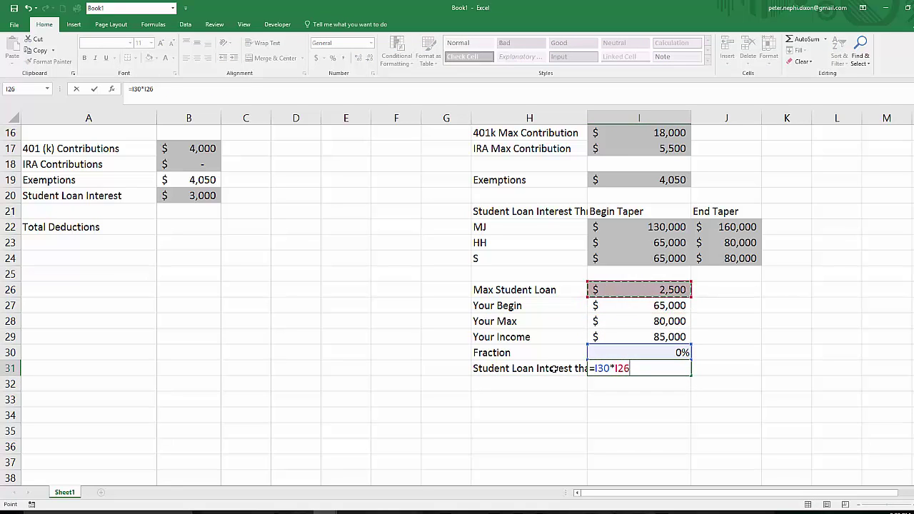
key(Return)
click(637, 366)
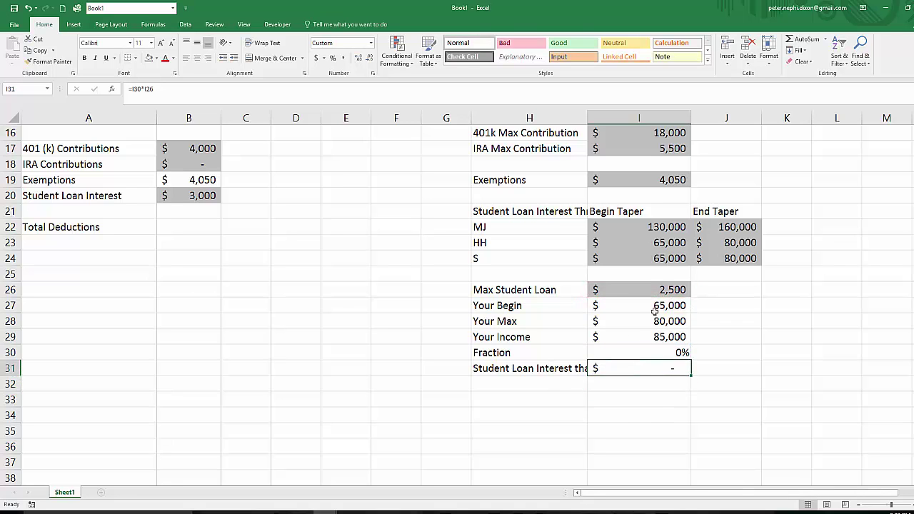
Set the taxable income in B5 to 60000 and check the fraction and claimable student loan interest.
scroll(642, 314, up, 5)
click(209, 200)
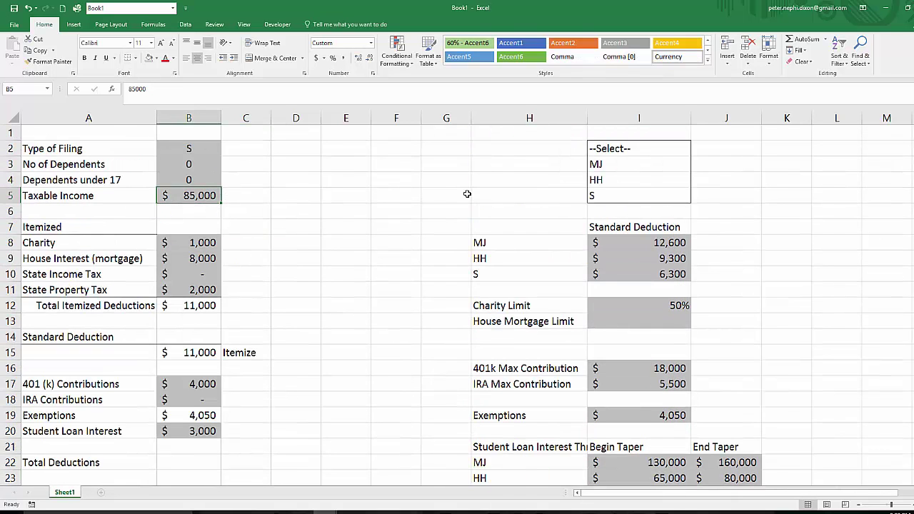
text(60000)
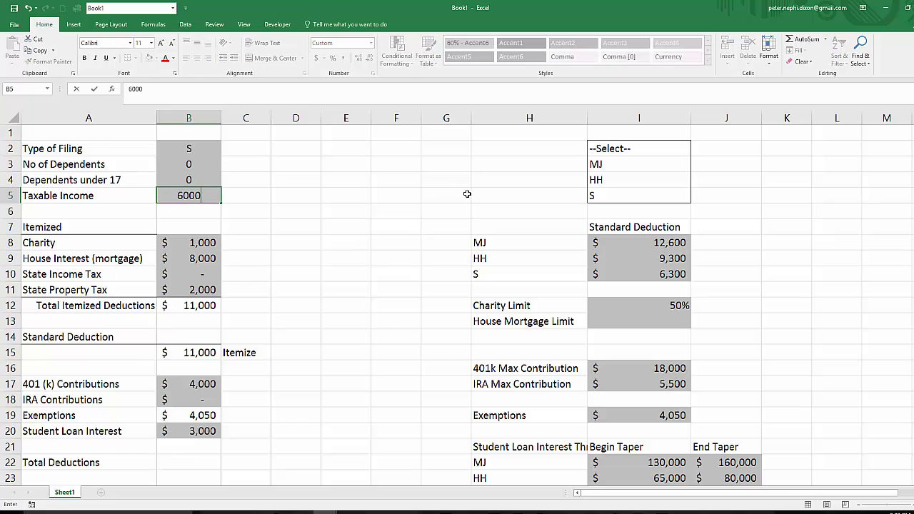
key(Return)
scroll(745, 441, down, 5)
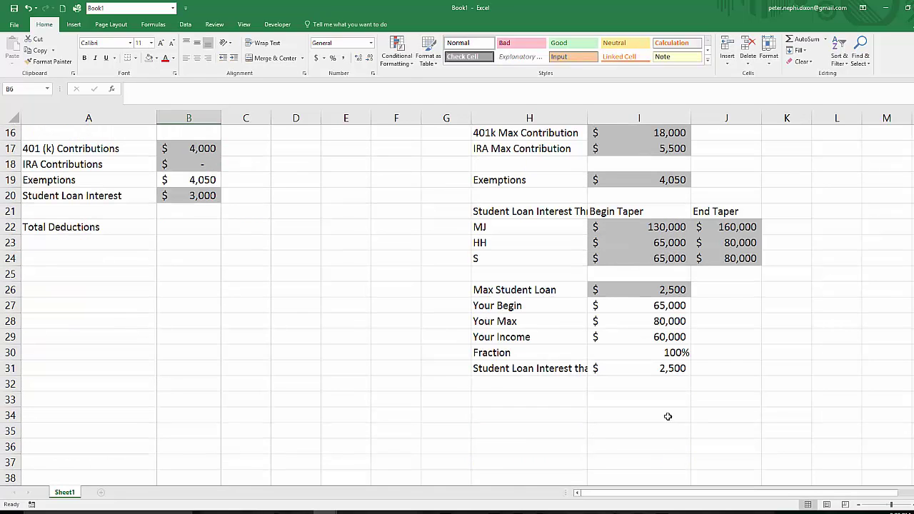
click(653, 358)
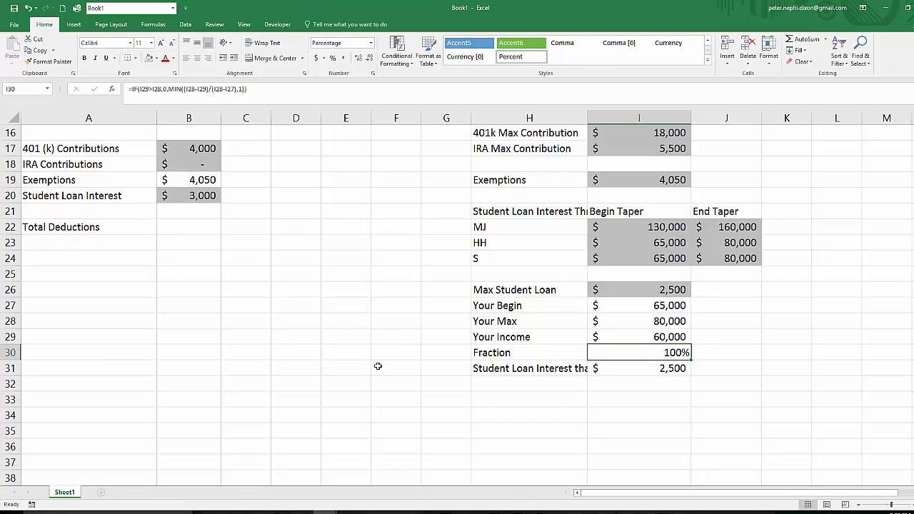
Review the deduction amounts above Total Deductions and the claimable student loan interest formula in I31.
click(284, 293)
click(170, 224)
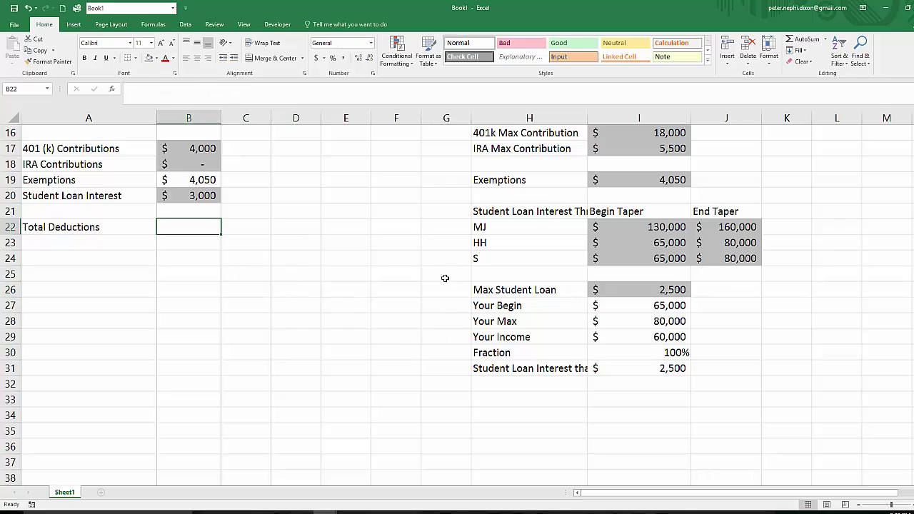
scroll(445, 278, up, 5)
scroll(389, 339, down, 1)
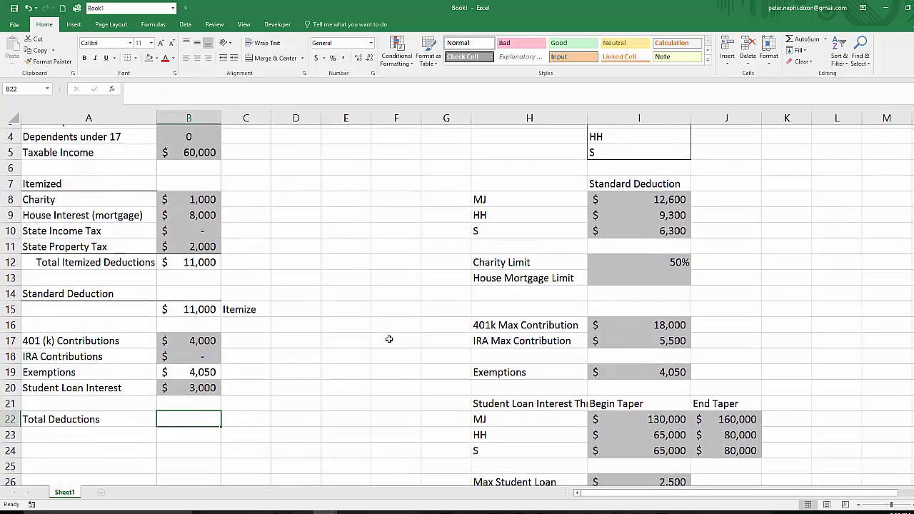
scroll(389, 339, down, 1)
scroll(386, 356, up, 1)
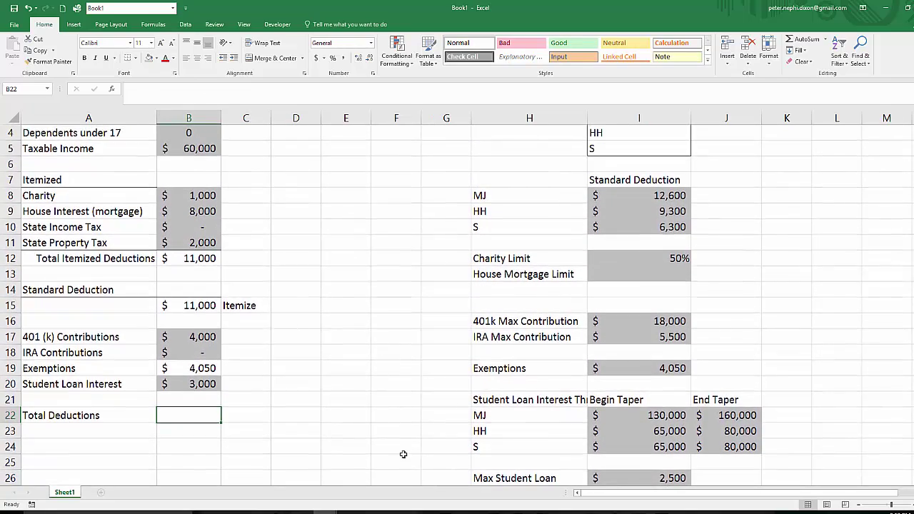
scroll(420, 431, down, 2)
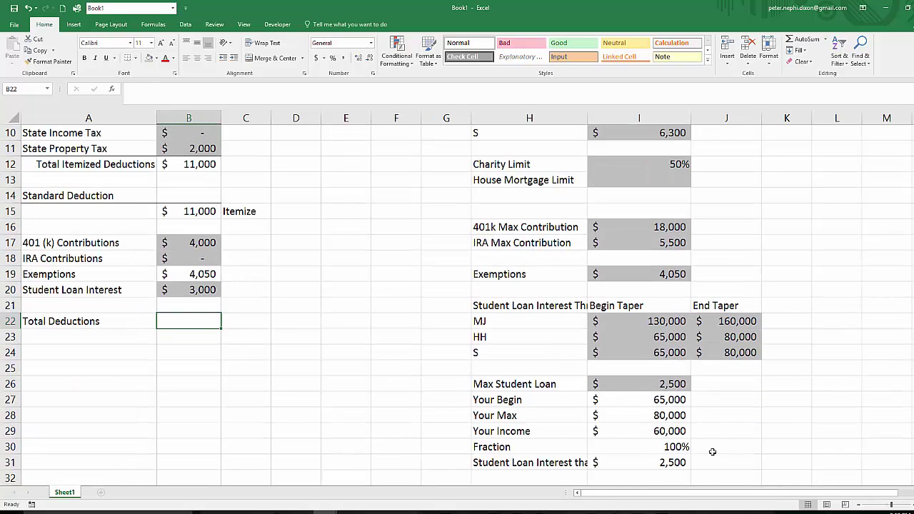
click(665, 461)
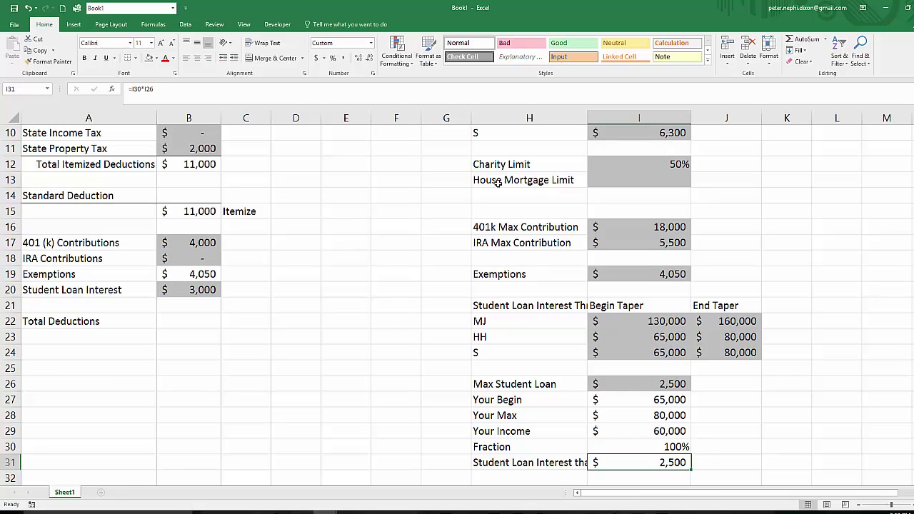
Start the Total Deductions formula in B22 with =B15+MIN(B17,I16), limiting 401(k) contributions to their maximum.
click(188, 325)
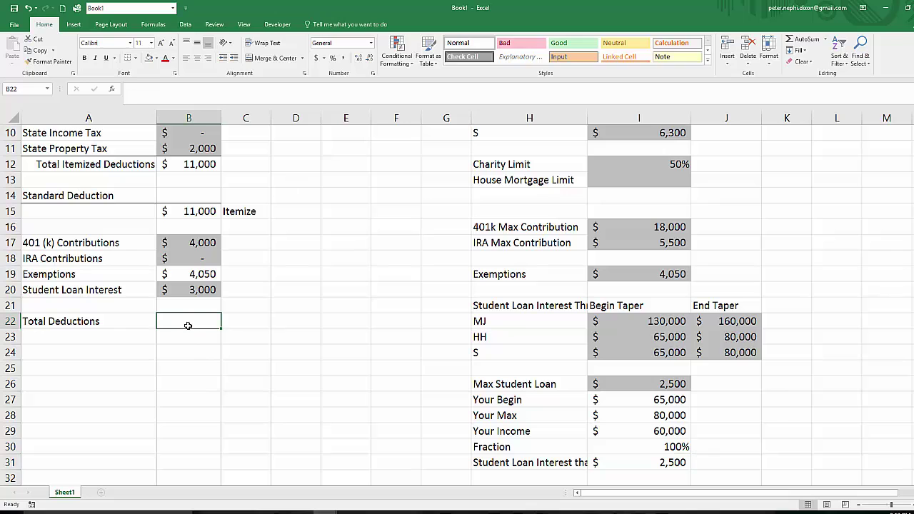
text(=)
scroll(188, 325, up, 3)
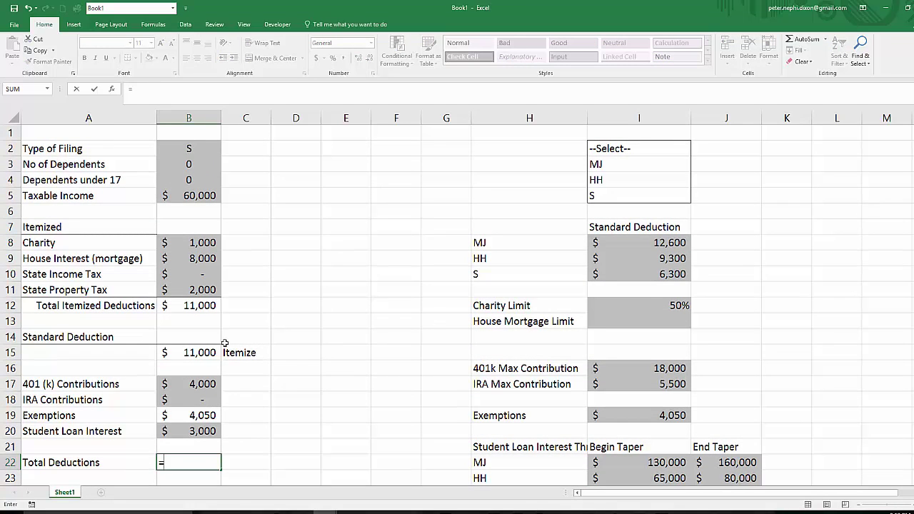
click(194, 353)
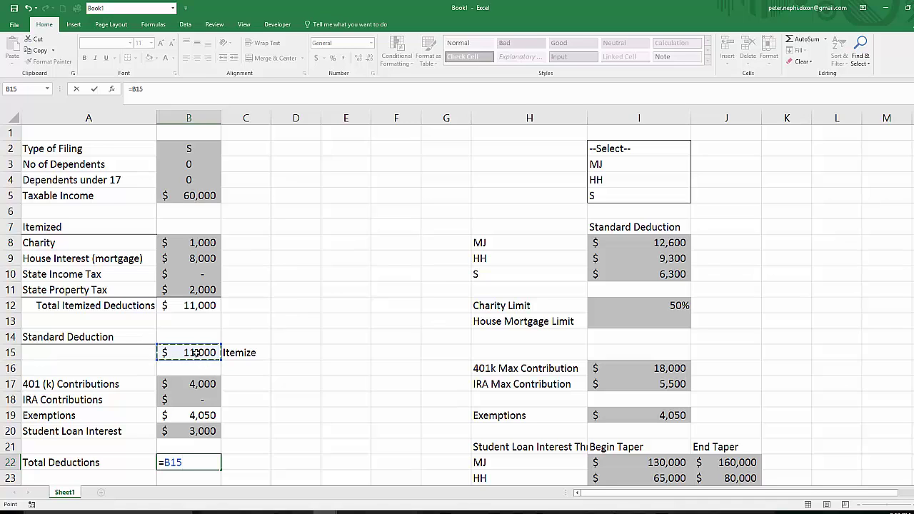
text(+)
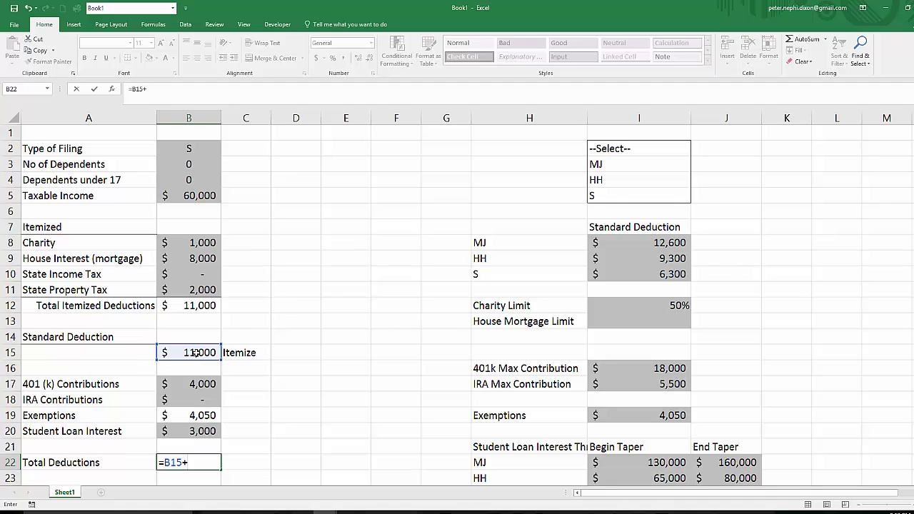
text(min)
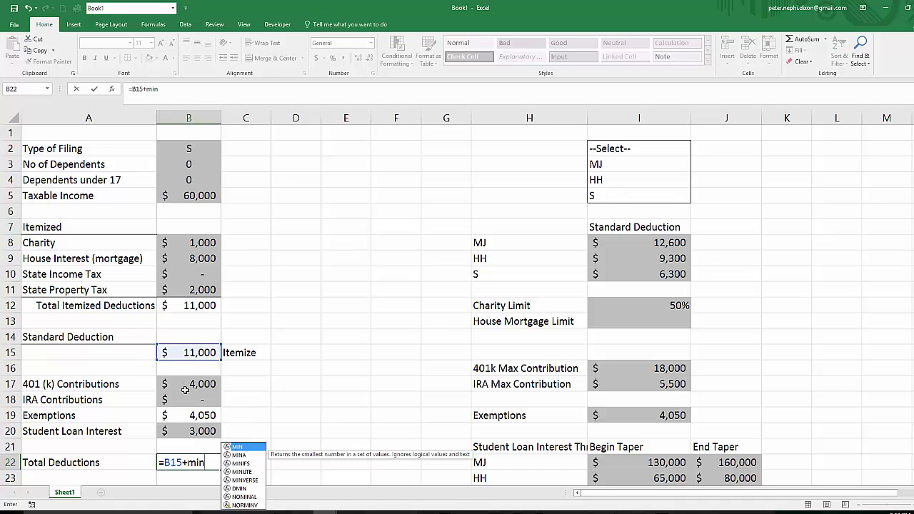
text(()
click(194, 384)
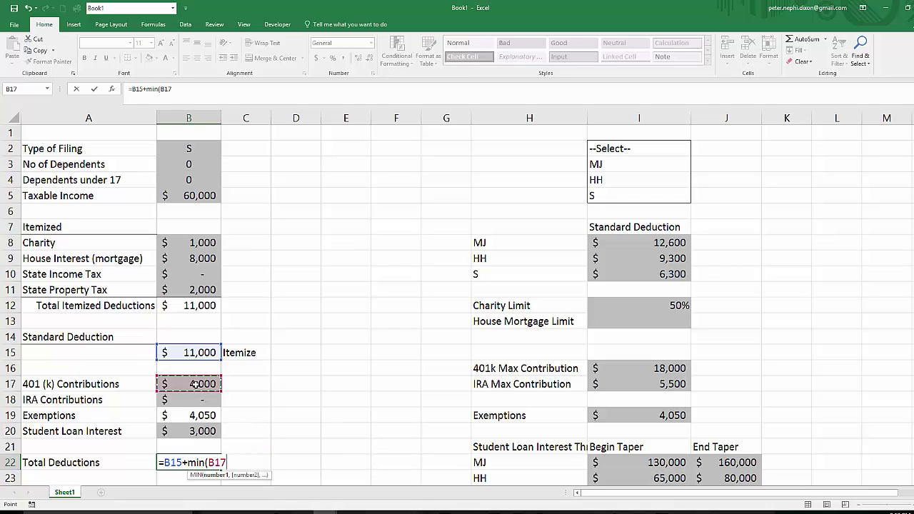
text(,)
click(684, 367)
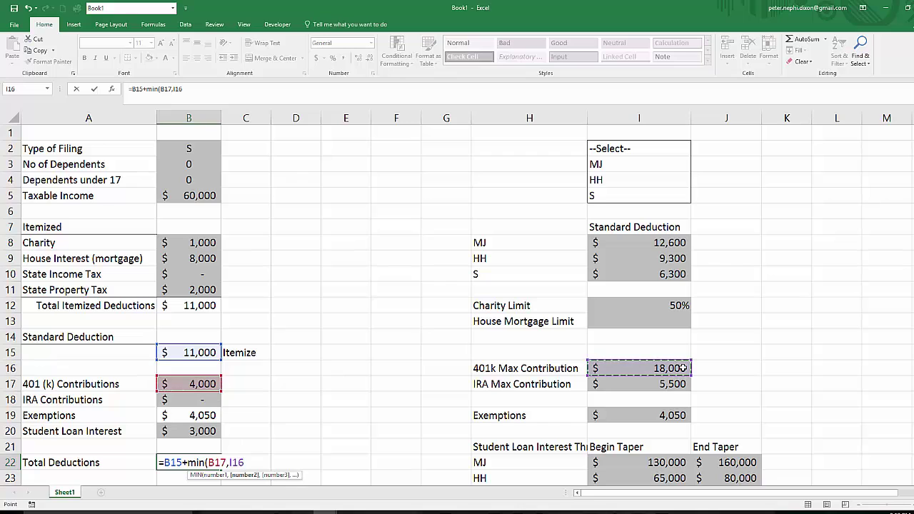
text()+)
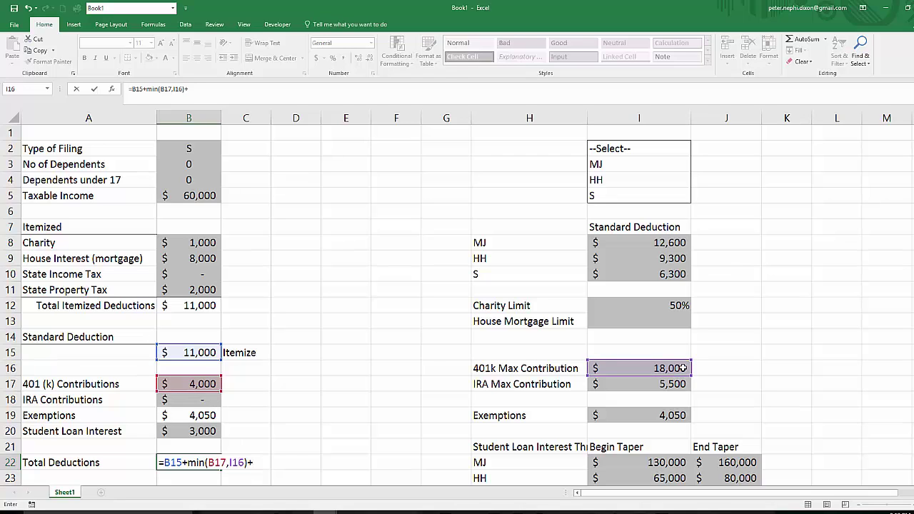
Extend the Total Deductions formula with the IRA term MIN(B18+I17).
text(min()
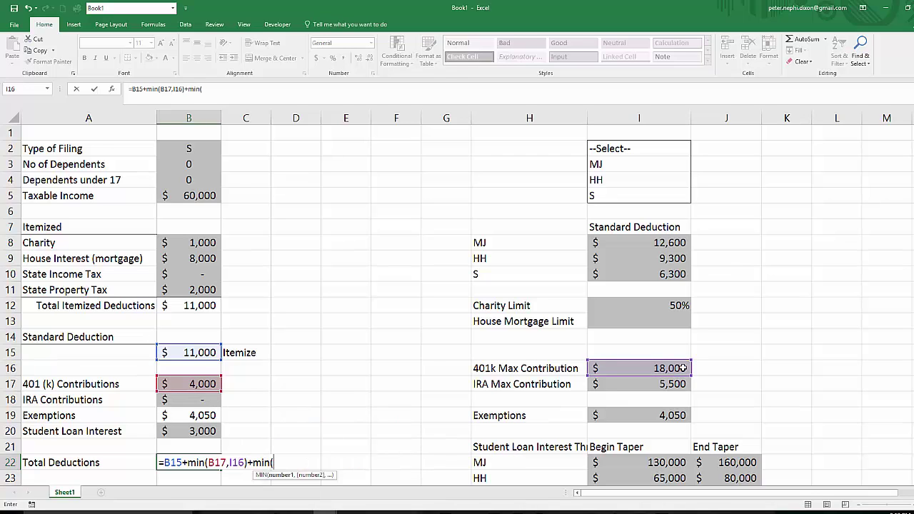
click(207, 398)
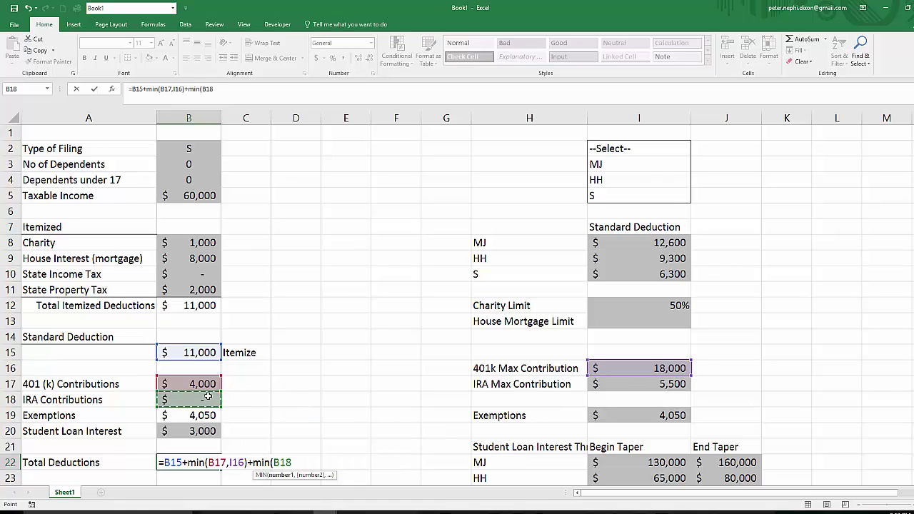
text(+)
click(643, 384)
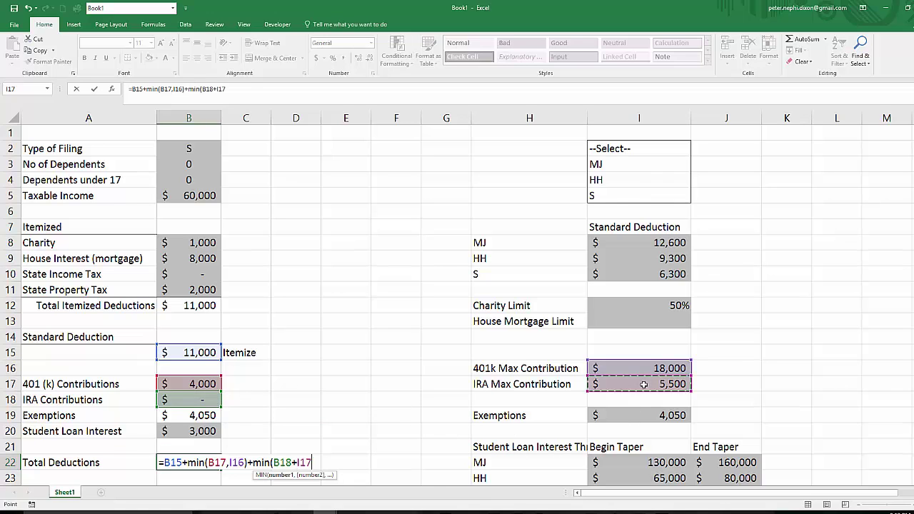
text())
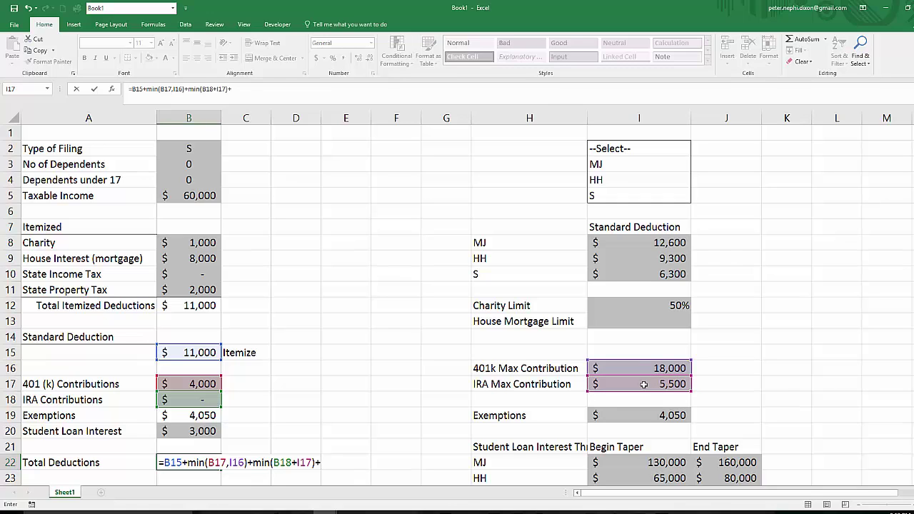
Complete the Total Deductions formula by adding exemptions B19 and the limited student loan interest MIN(B20,I31).
text(+)
click(187, 416)
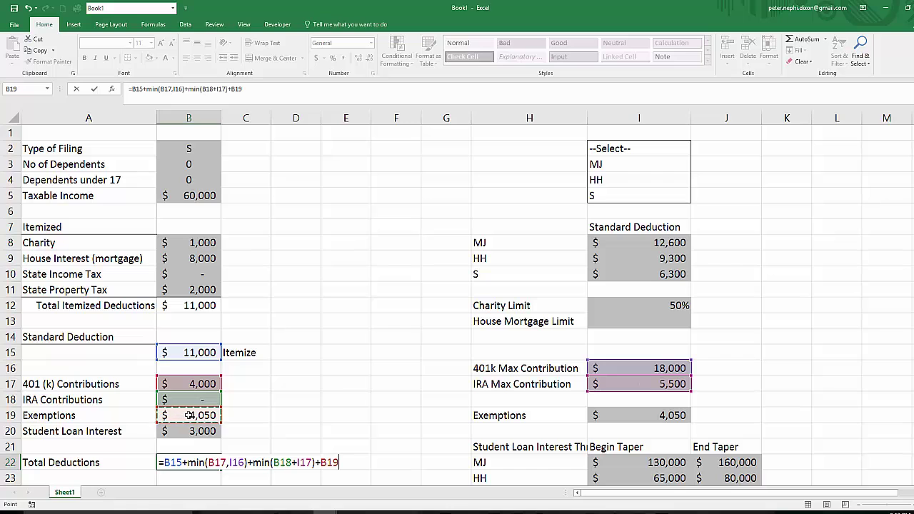
text(*mi)
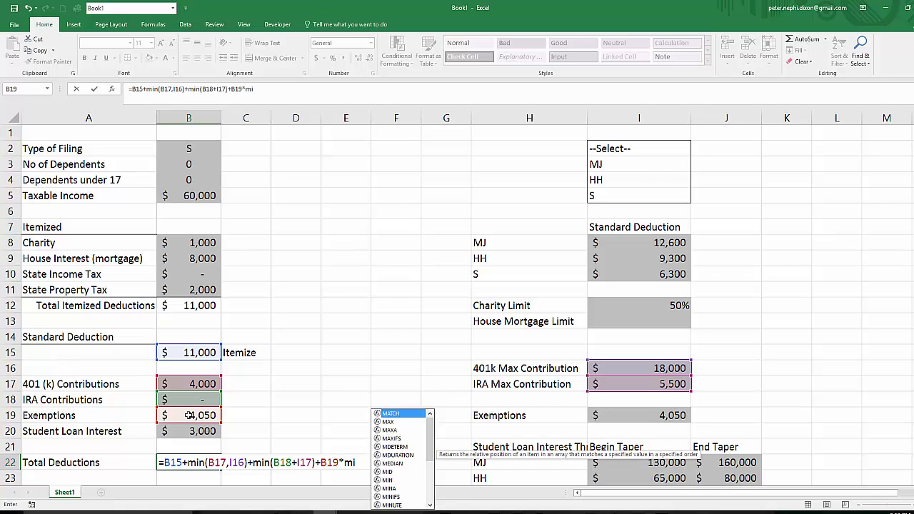
key(BackSpace)
key(BackSpace)
key(BackSpace)
text(+min()
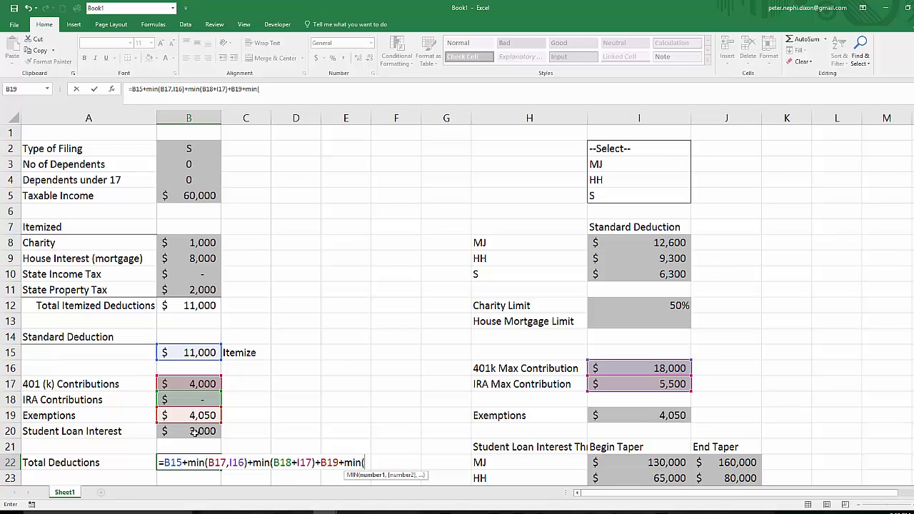
click(194, 432)
text(,)
scroll(432, 374, down, 3)
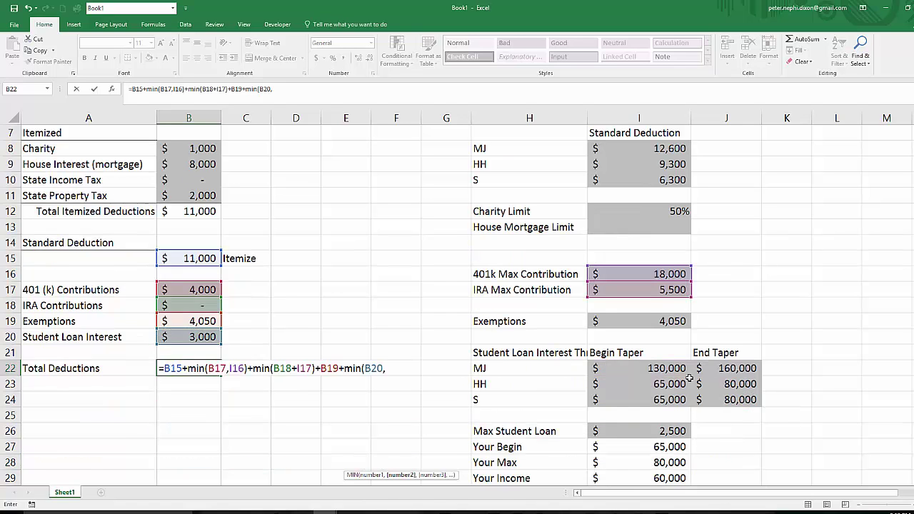
click(665, 462)
text())
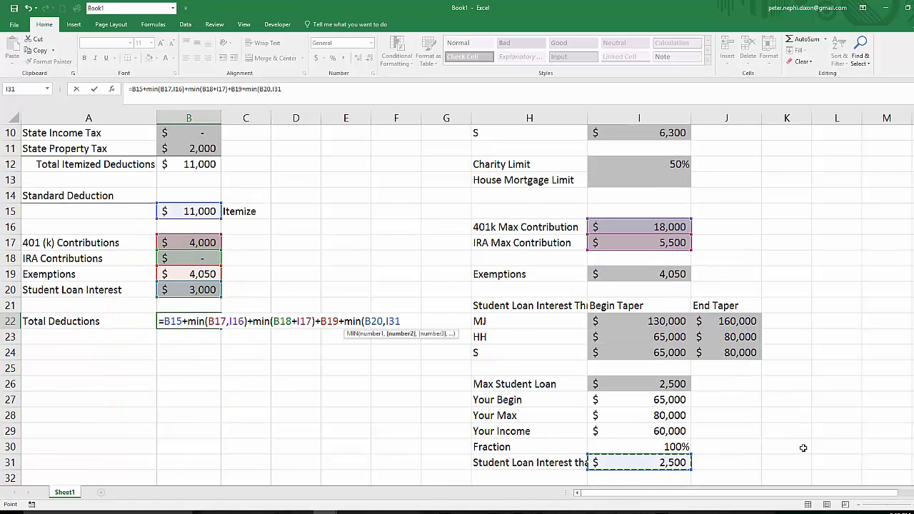
key(Return)
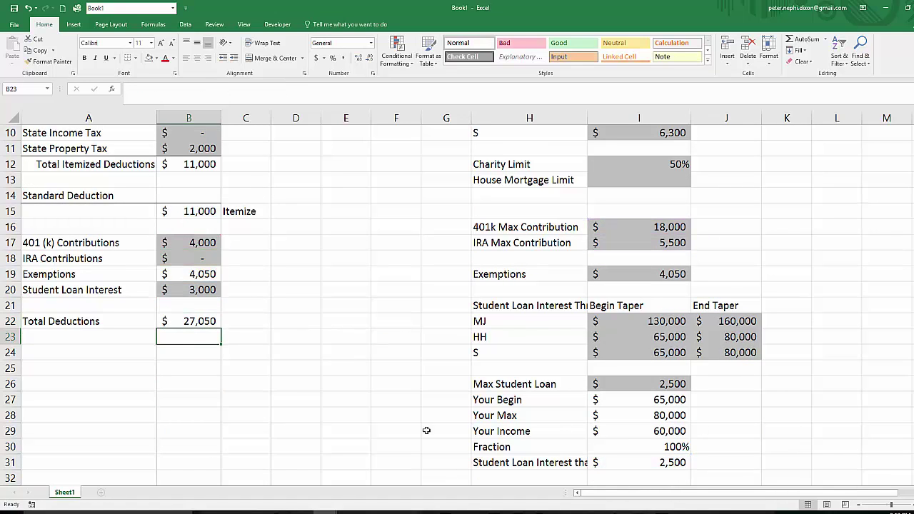
Review the Total Deductions formula in B22 against the deduction in B15 and the amounts in B17:B20.
click(314, 336)
scroll(314, 335, up, 3)
scroll(314, 275, down, 1)
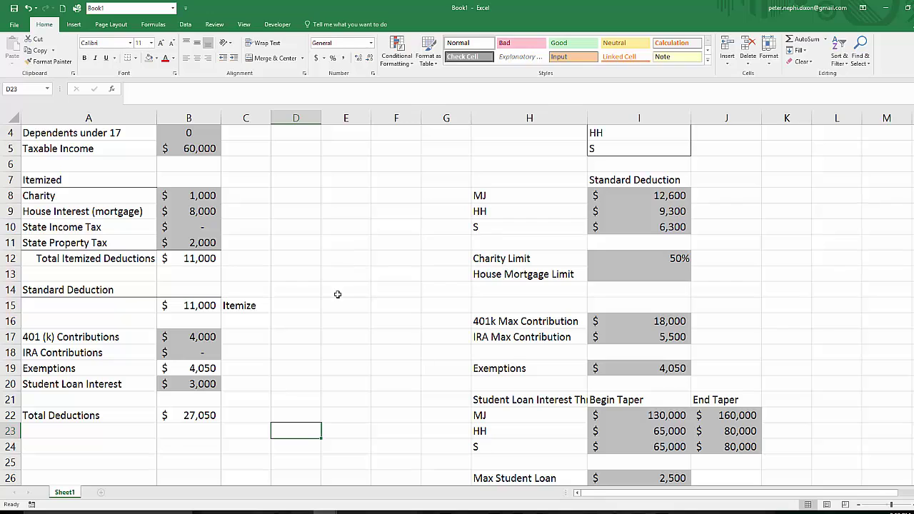
click(202, 422)
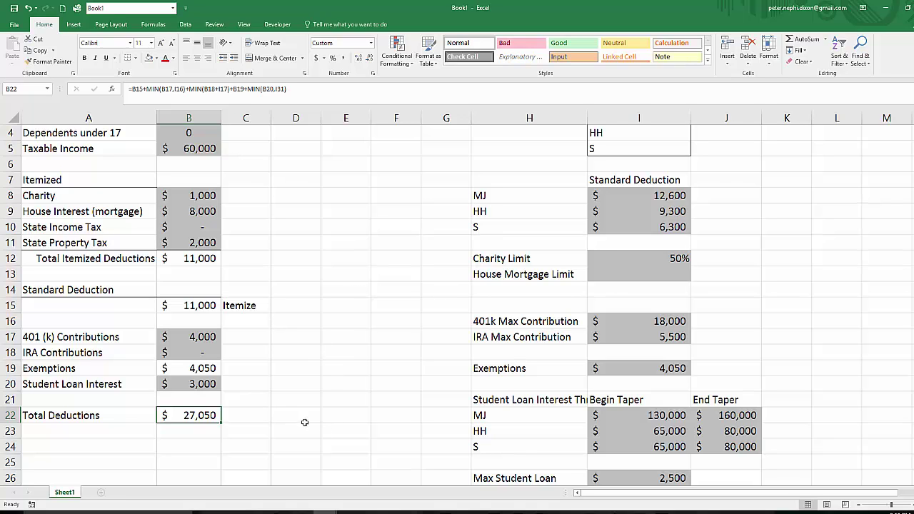
scroll(304, 422, up, 1)
click(206, 352)
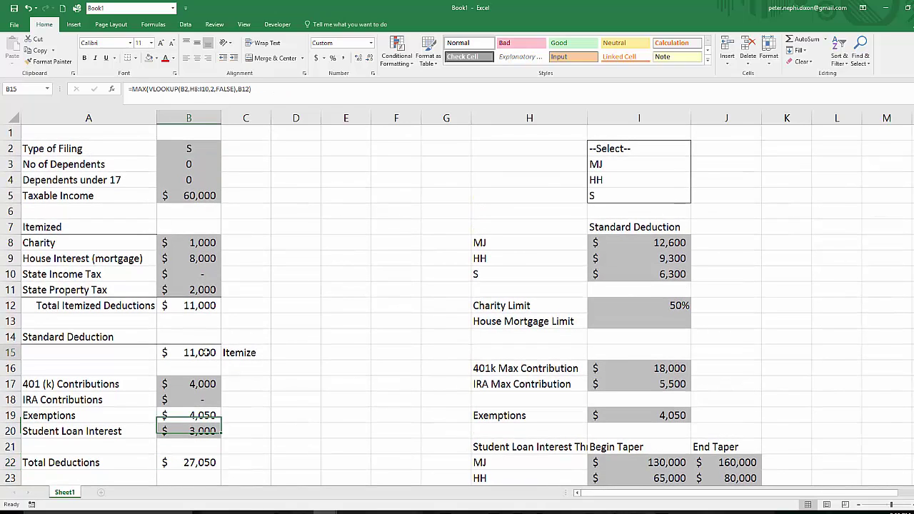
scroll(620, 284, down, 1)
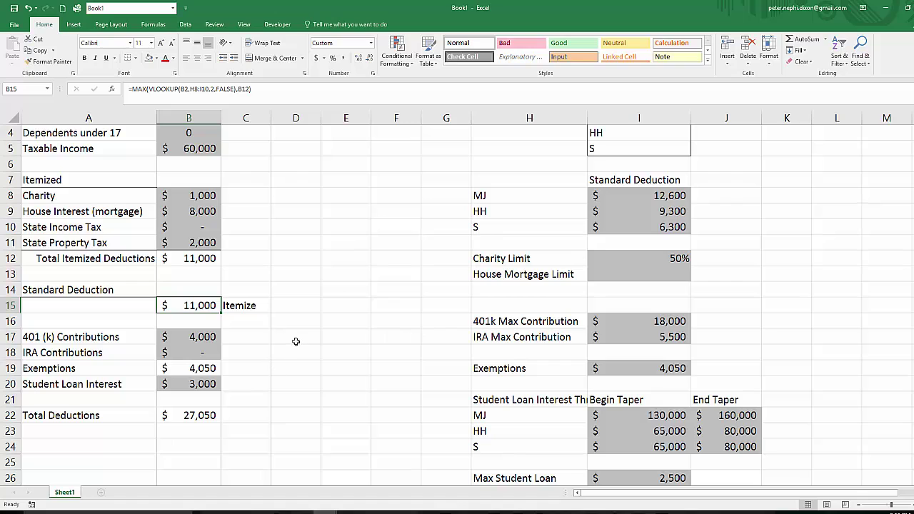
drag(196, 336, 191, 383)
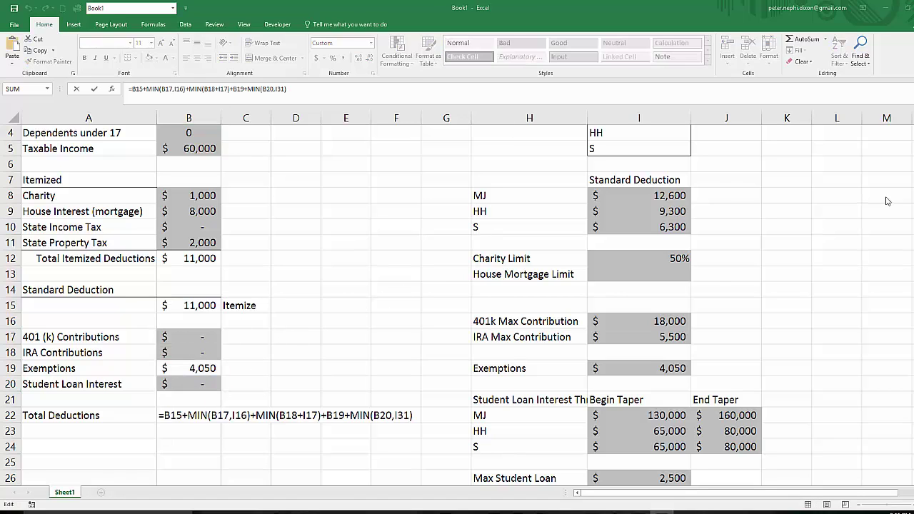
Correct the IRA term of the Total Deductions formula in B22 to MIN(B18,I17).
click(201, 414)
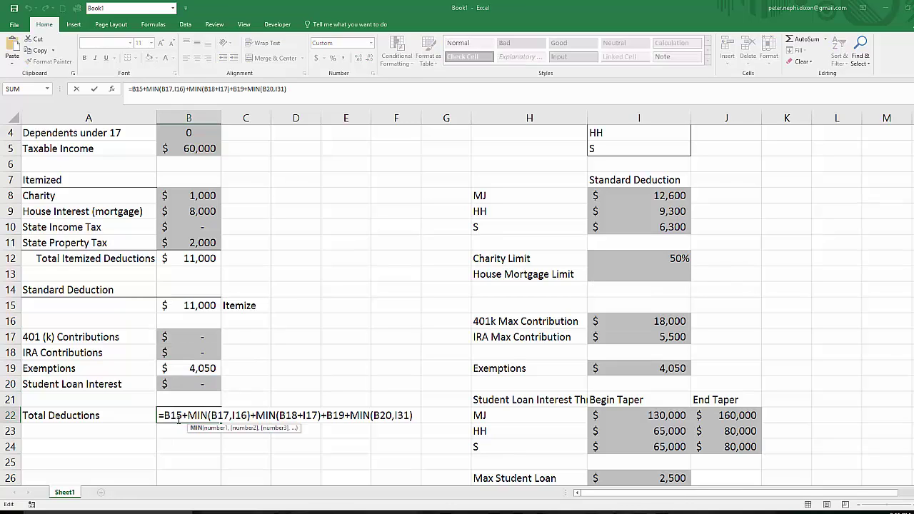
click(300, 414)
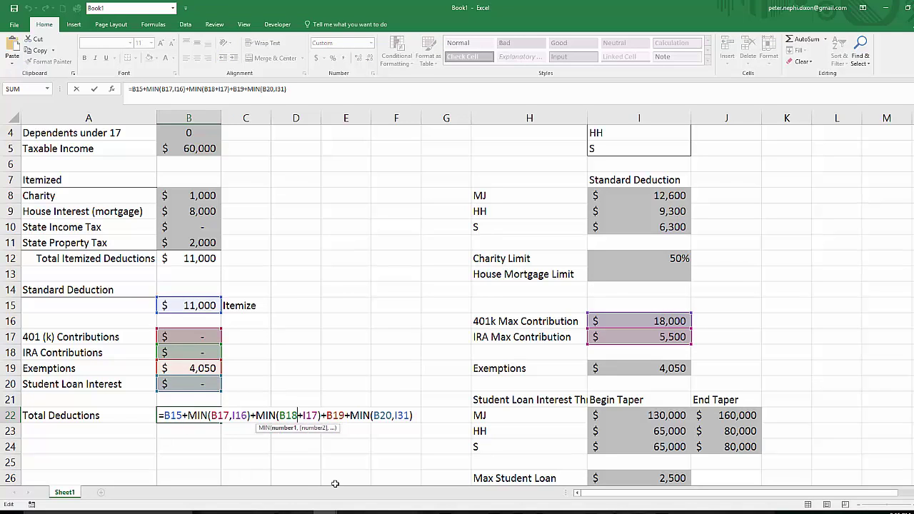
key(Delete)
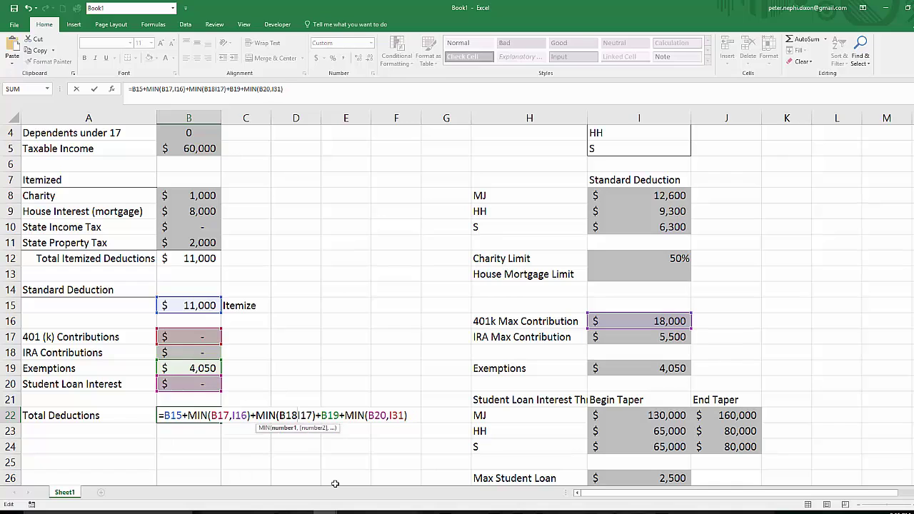
text(,)
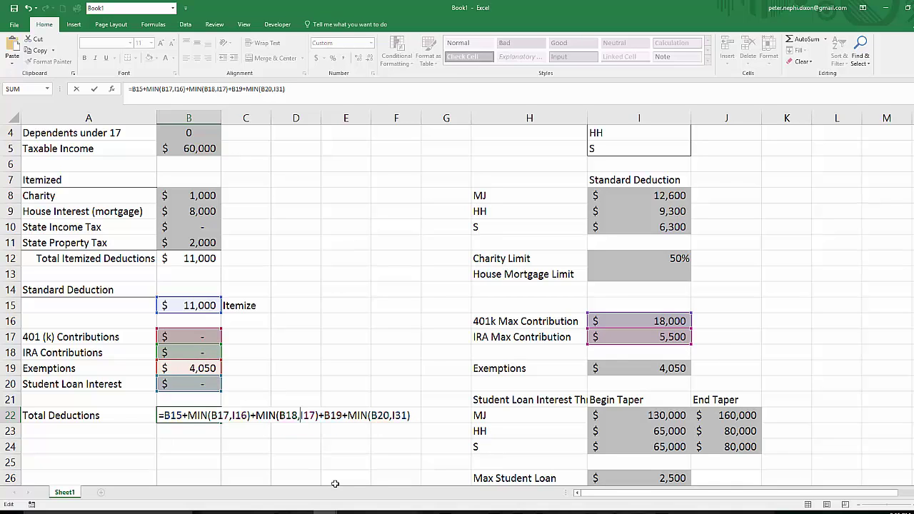
key(Return)
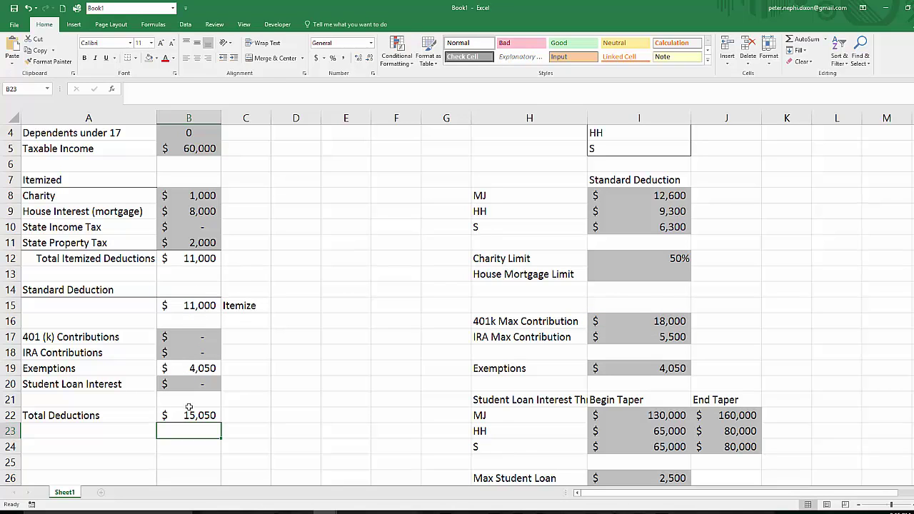
click(214, 415)
scroll(213, 407, up, 1)
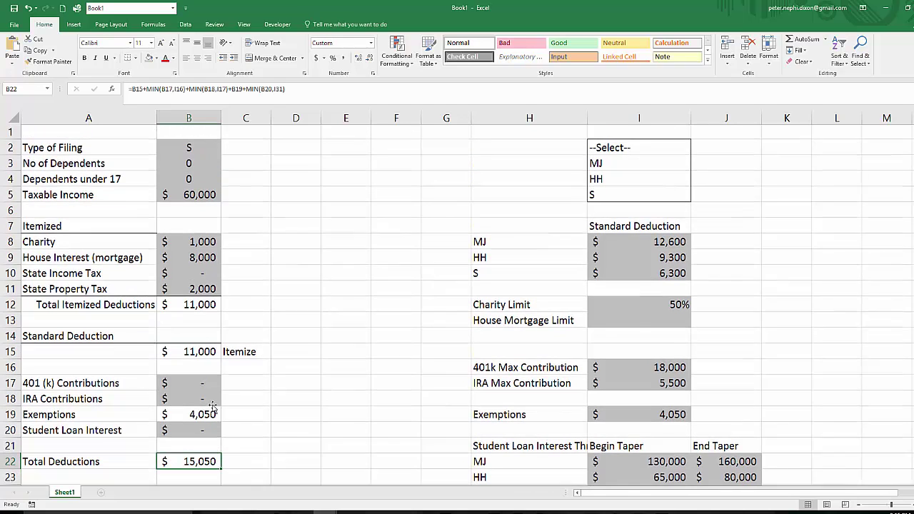
Change the Type of Filing in B2 to MJ.
drag(197, 164, 191, 179)
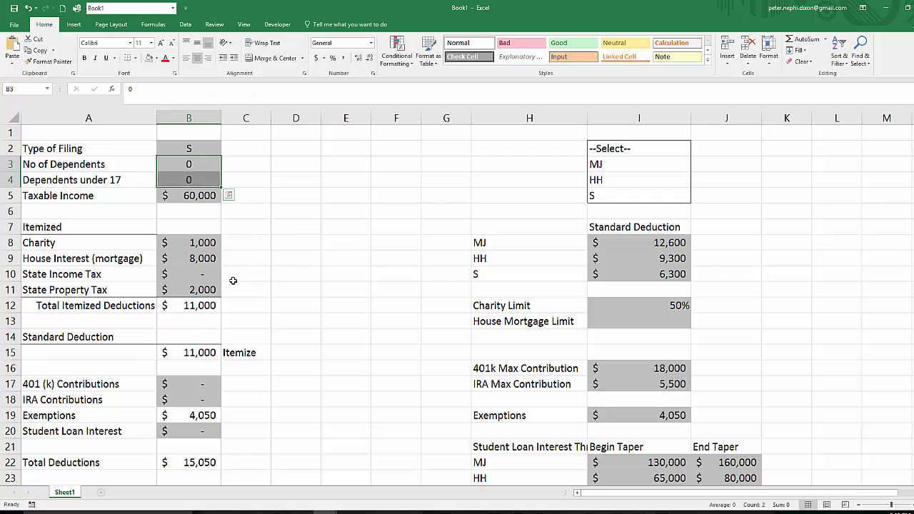
click(336, 180)
click(213, 153)
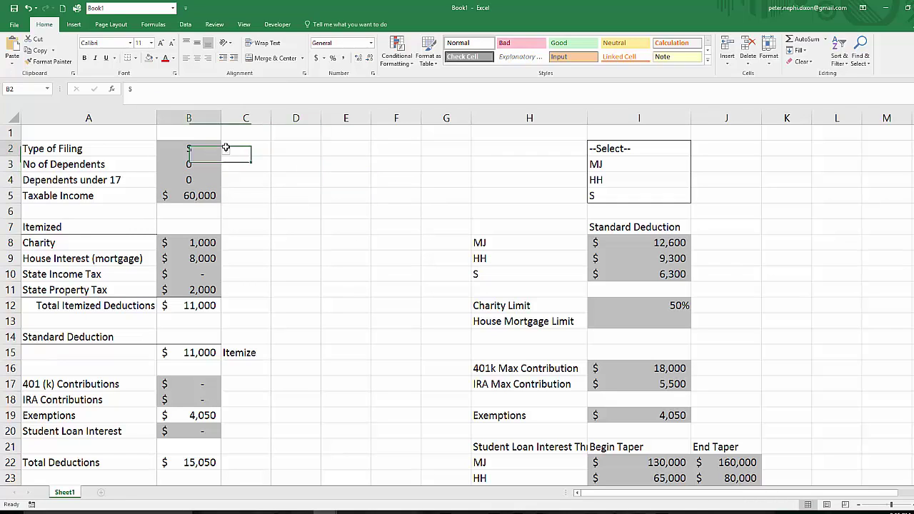
click(225, 151)
click(178, 171)
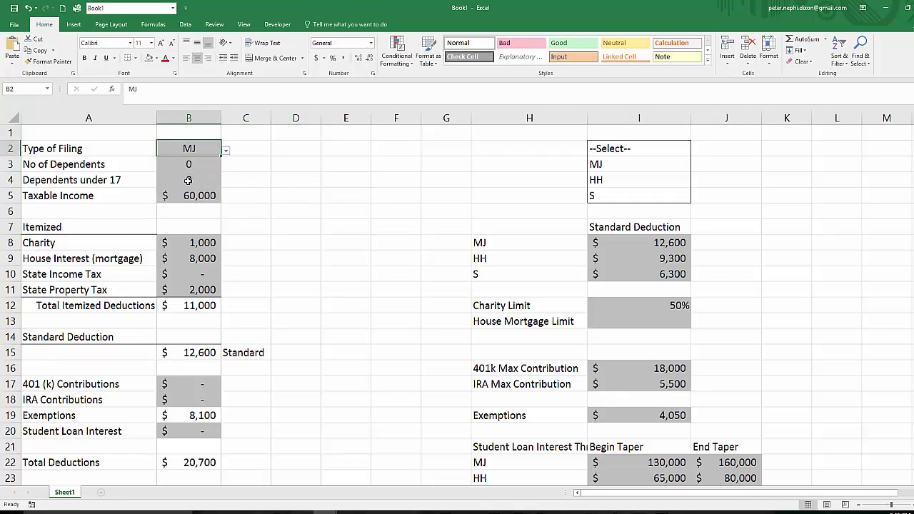
Set both No of Dependents in B3 and Dependents under 17 in B4 to 2.
click(197, 166)
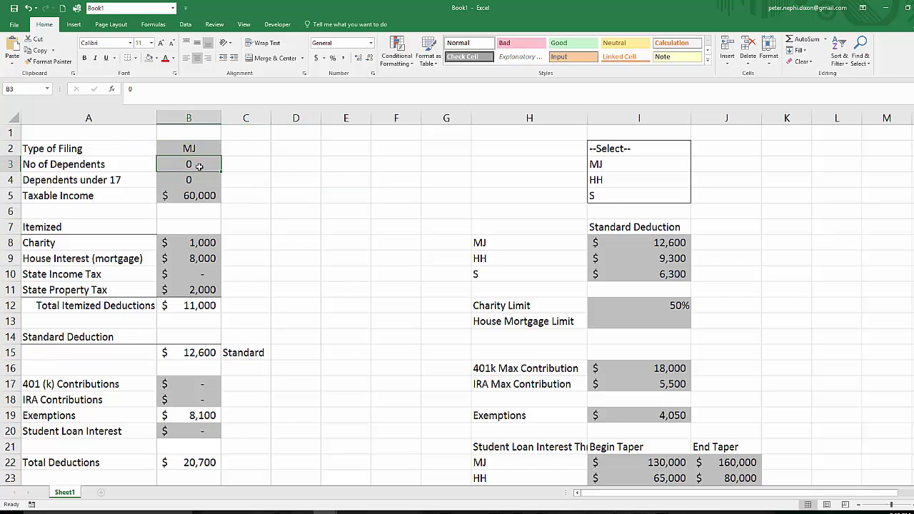
text(2)
key(Return)
text(2)
key(Return)
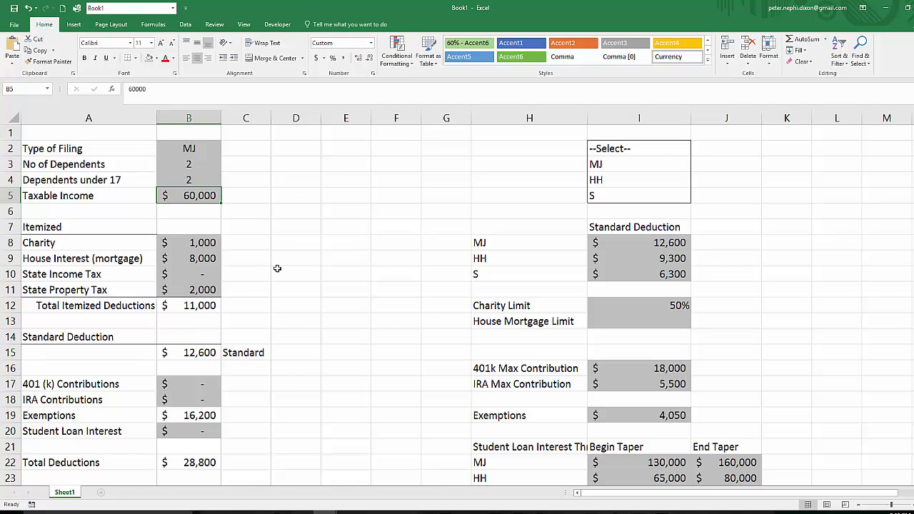
Set the 401(k) Contributions in B17 to 4000.
scroll(276, 265, down, 1)
click(202, 306)
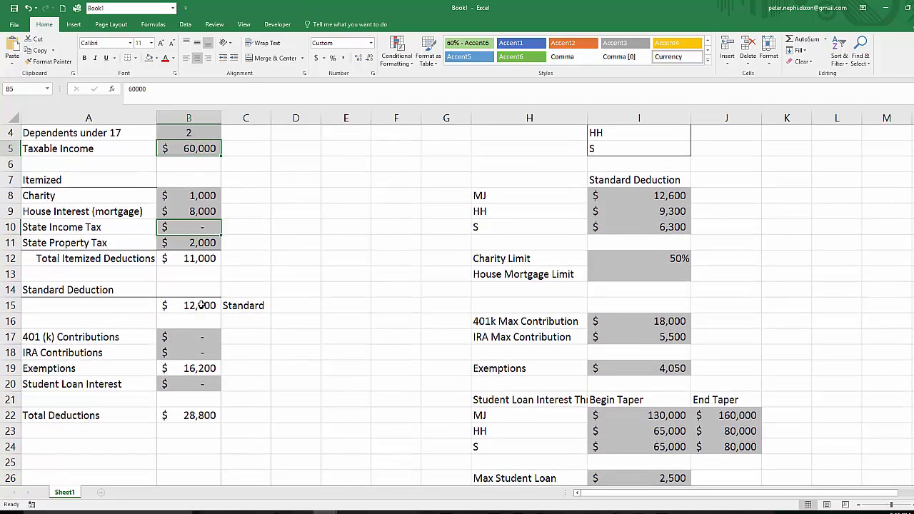
click(217, 335)
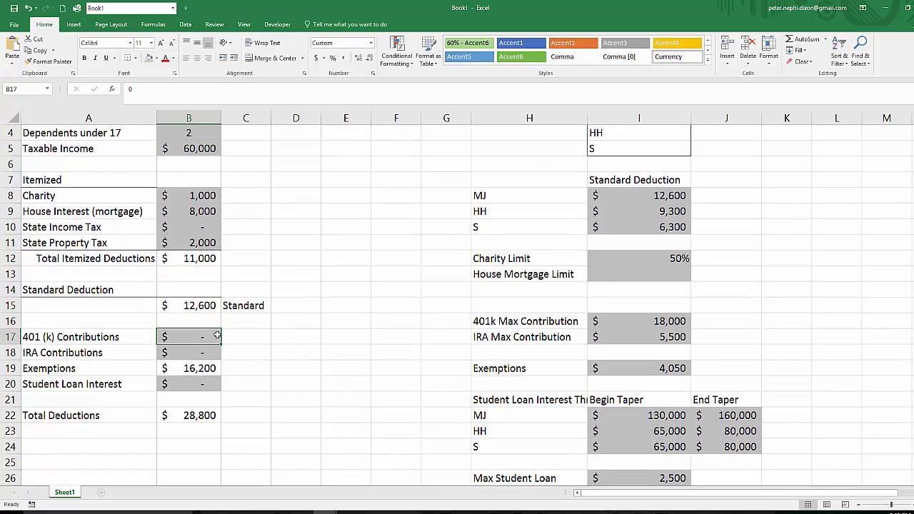
text(4000)
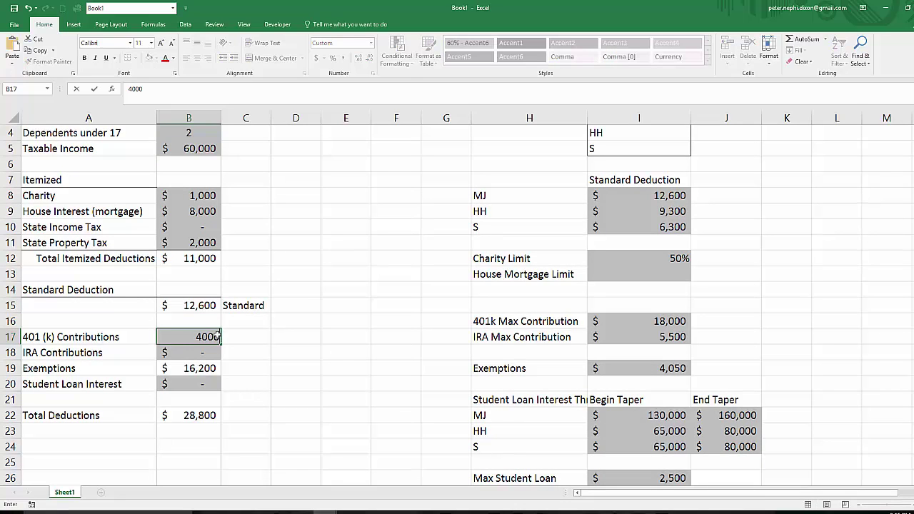
key(Return)
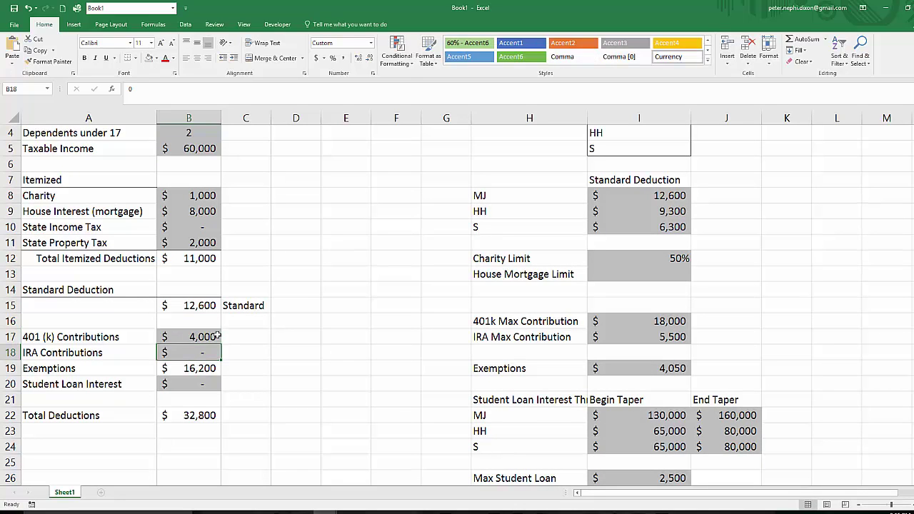
Enter 2500 as the Student Loan Interest in B20, and change it to 1500.
key(Return)
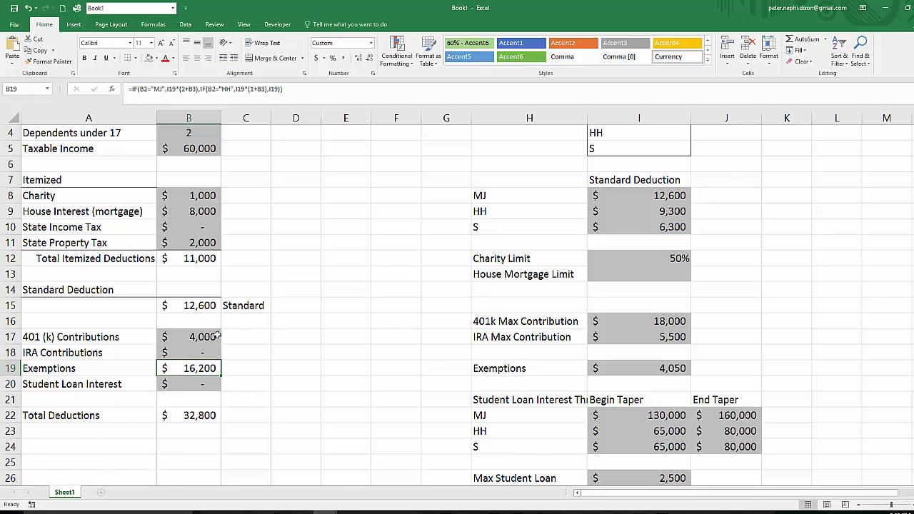
key(Return)
text(2500)
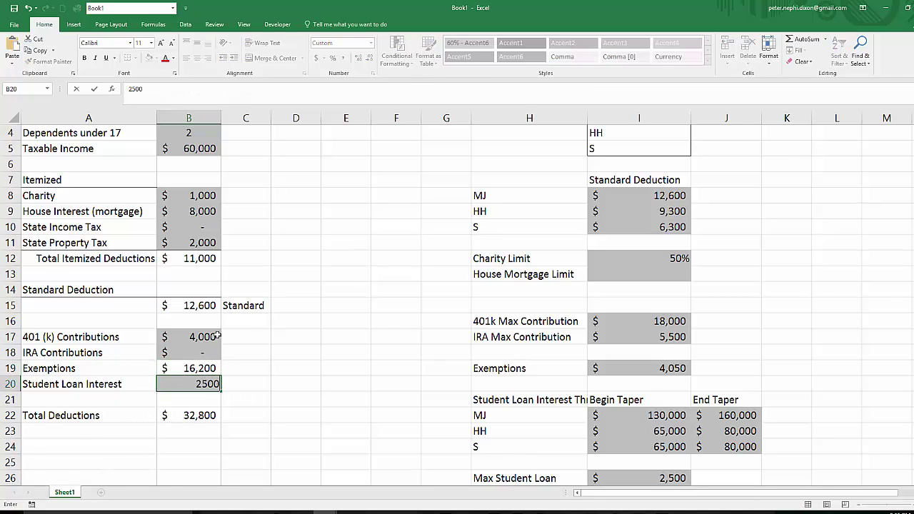
key(Return)
click(206, 383)
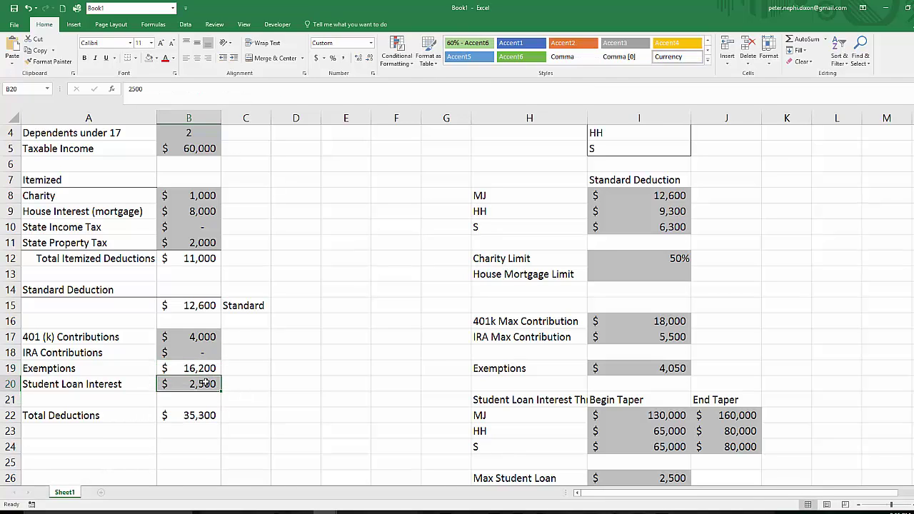
text(1500)
key(Return)
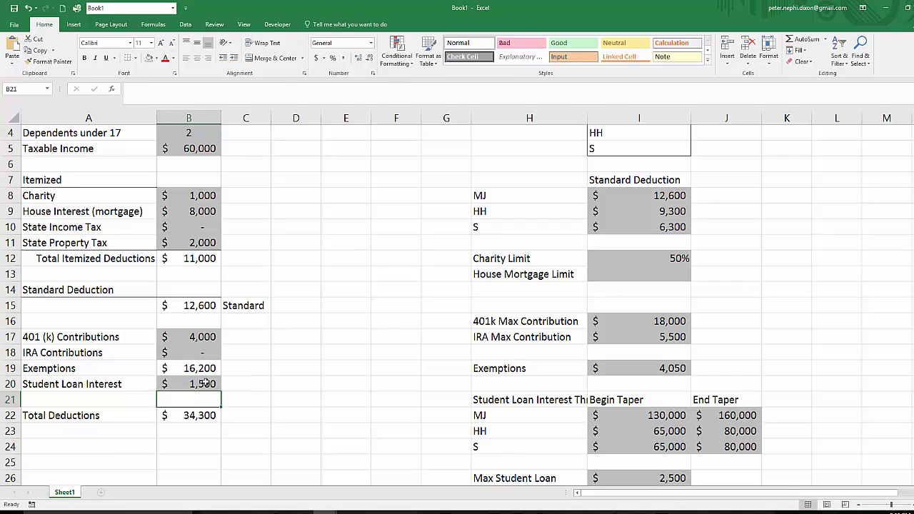
Add a bottom border under the Total Deductions row, cells A22:B22.
click(217, 414)
click(249, 404)
drag(196, 421, 22, 412)
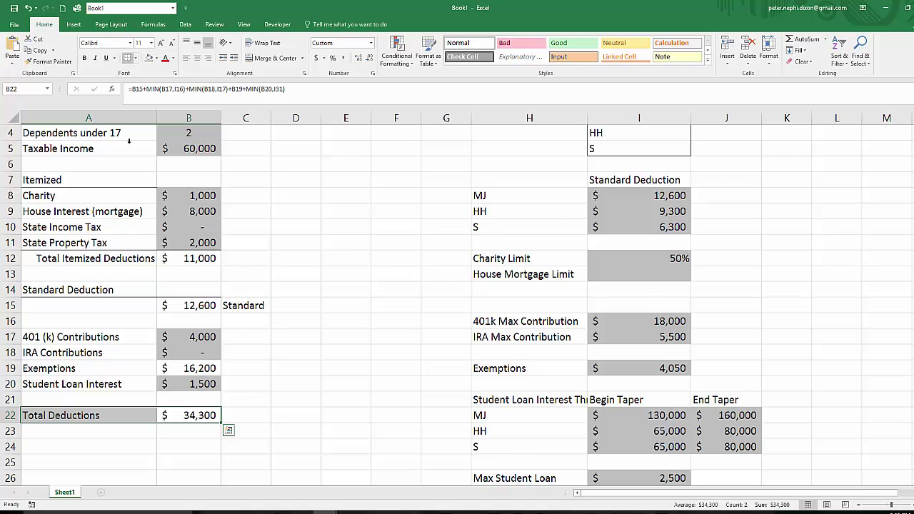
Label cell A23 below Total Deductions as Taxed Income.
click(118, 430)
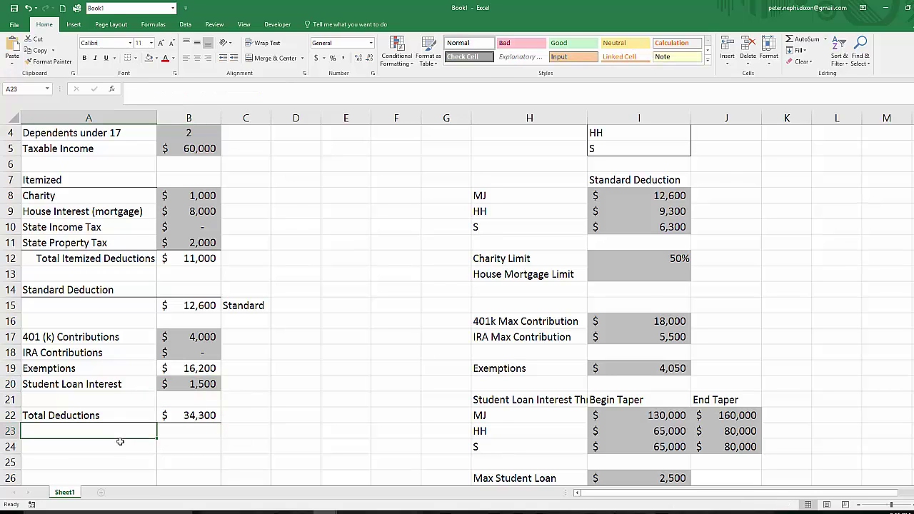
text(Tax)
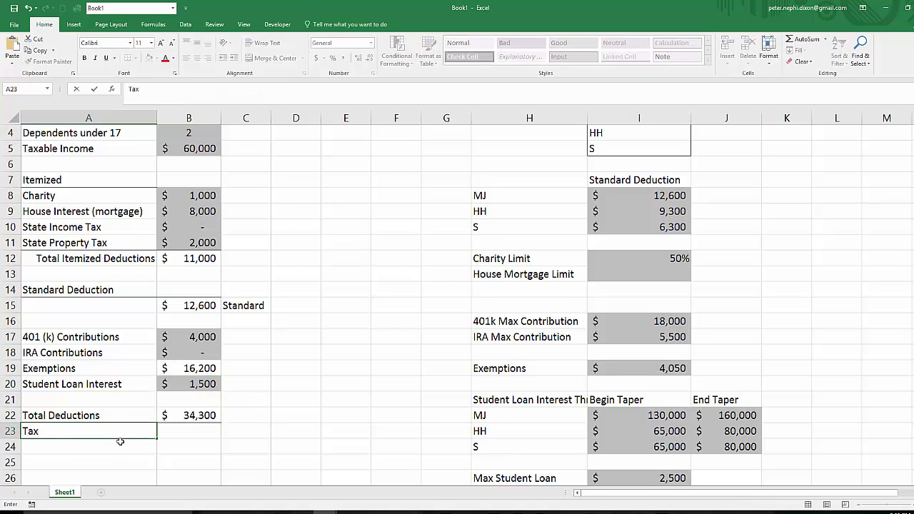
text(edc)
text(Income)
key(Tab)
key(Tab)
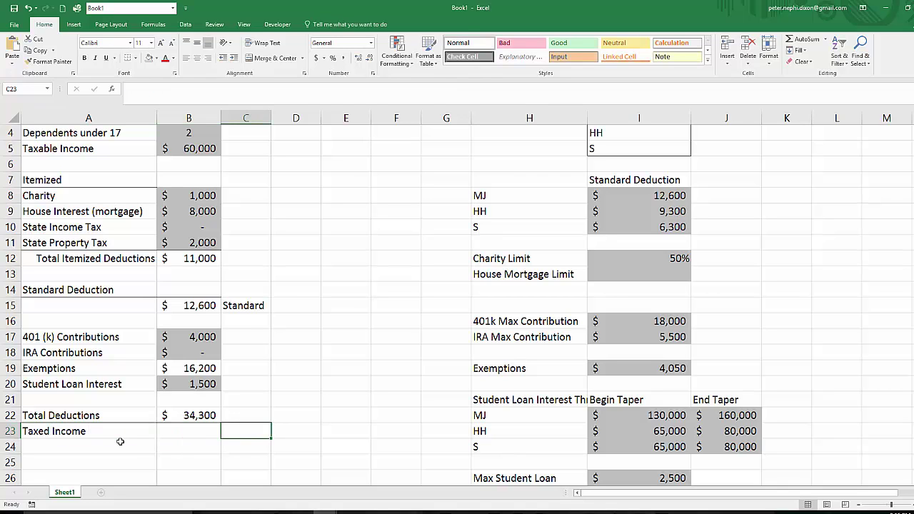
Calculate Taxed Income in B23 by subtracting total deductions from taxable income with =B5-B22.
key(Left)
text(=)
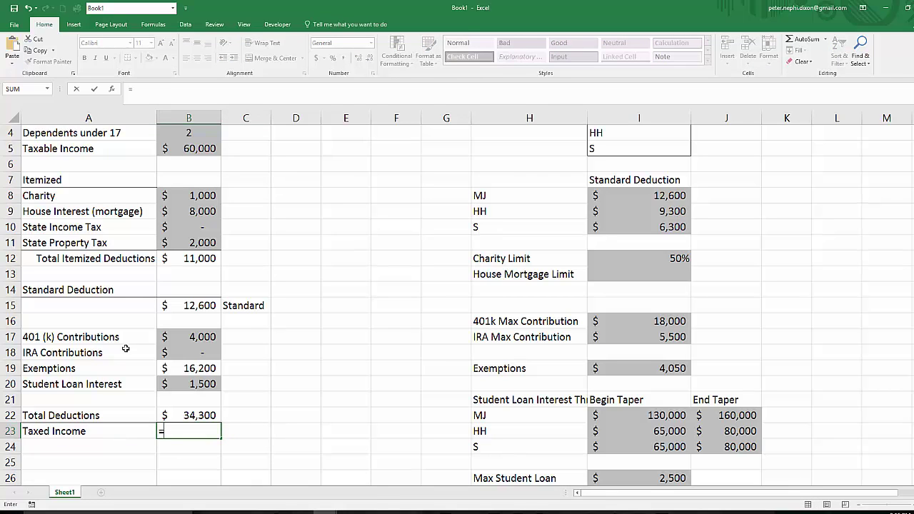
click(172, 152)
text(-)
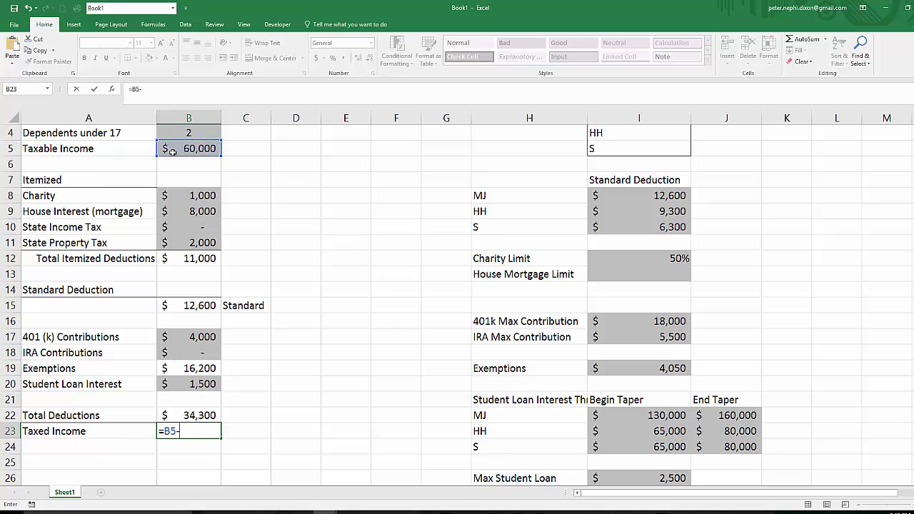
click(201, 414)
key(Return)
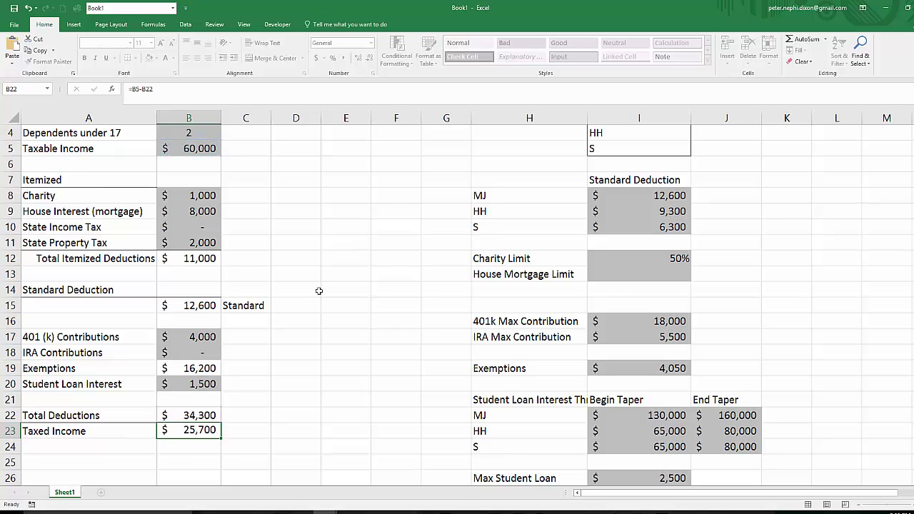
key(Up)
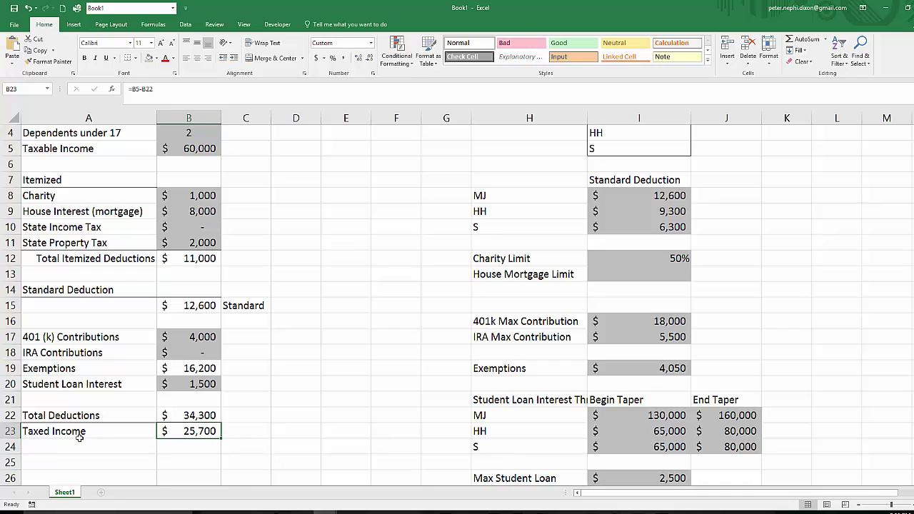
click(191, 450)
click(190, 431)
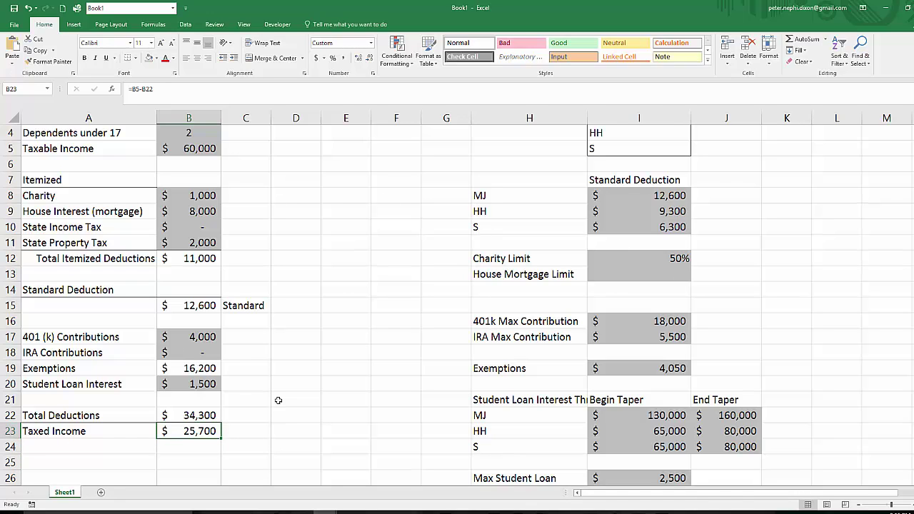